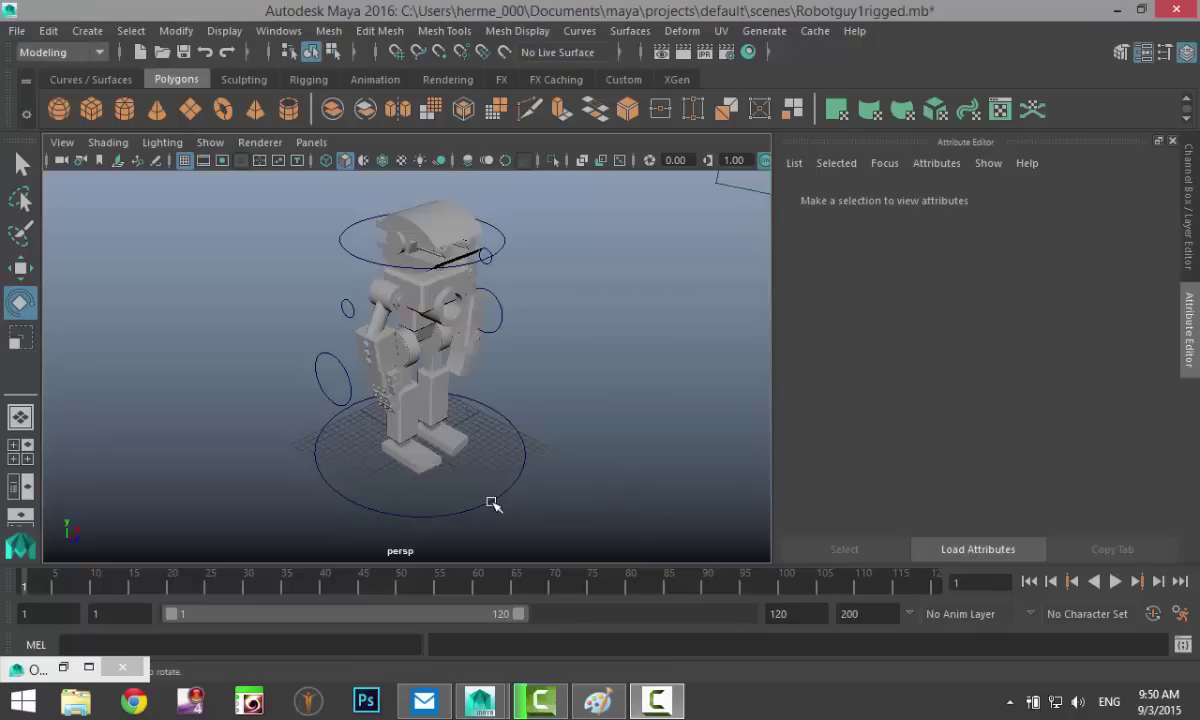
# Try moving the whole robot with the large circle control around its feet, and undo the move.
pyautogui.click(491, 503)
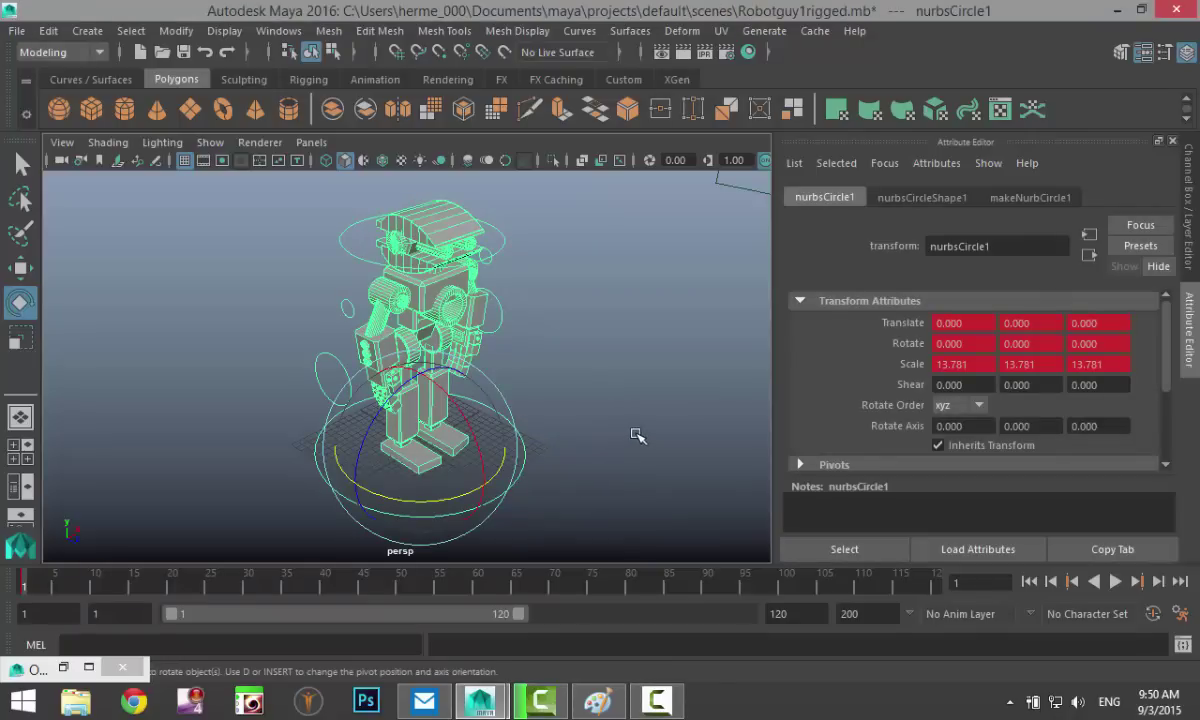
pyautogui.press('w')
pyautogui.moveTo(492, 489)
pyautogui.mouseDown()
pyautogui.moveTo(590, 540)
pyautogui.moveTo(491, 488)
pyautogui.mouseUp()
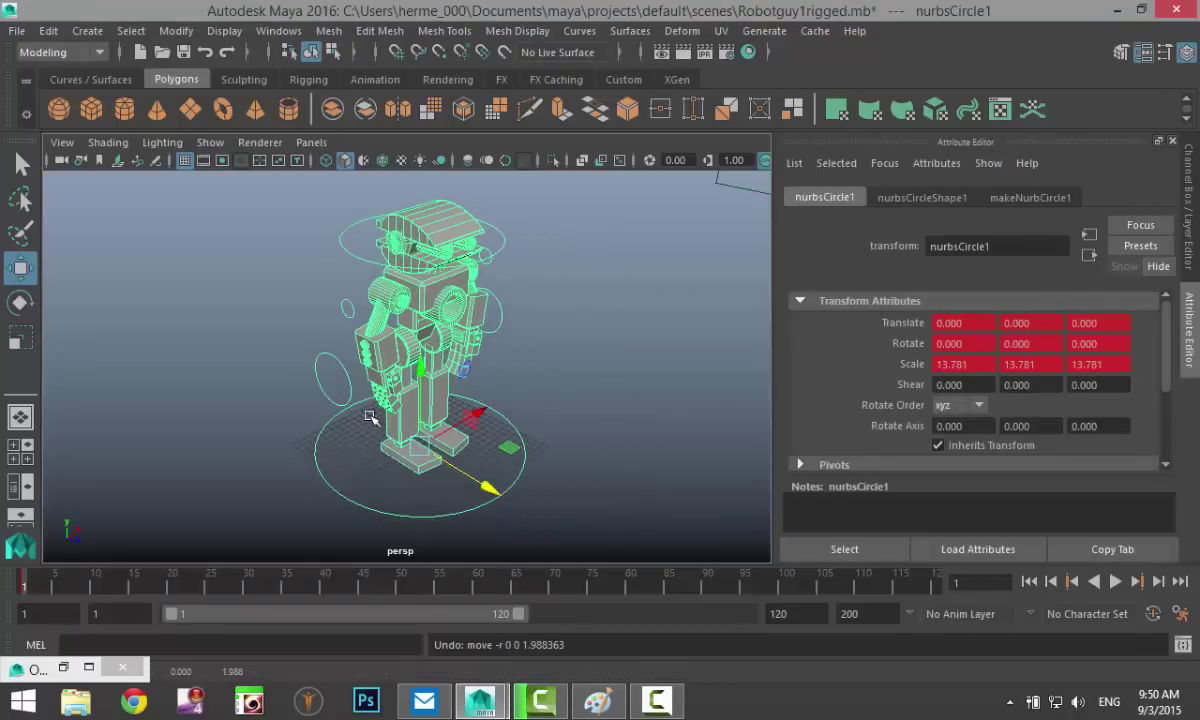
# Test the two leg controls by rotating each leg forward about its Y axis, undoing each rotation.
pyautogui.click(345, 383)
pyautogui.click(328, 362)
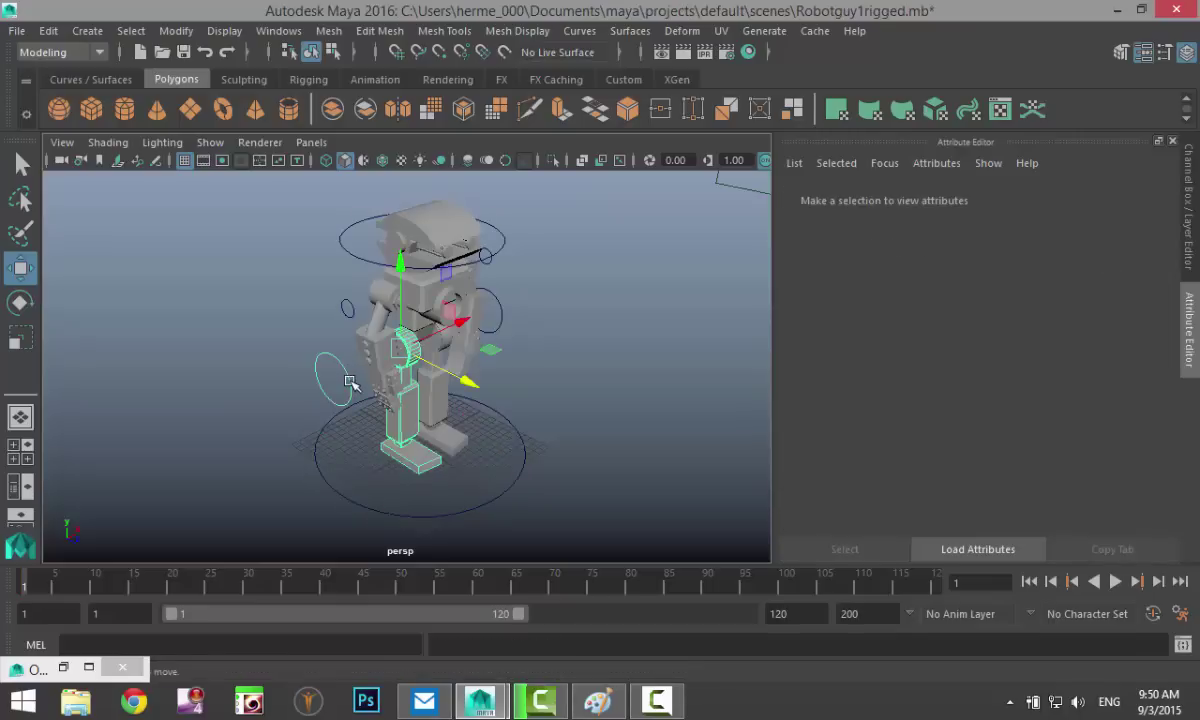
pyautogui.press('e')
pyautogui.moveTo(450, 358)
pyautogui.mouseDown()
pyautogui.moveTo(461, 354)
pyautogui.moveTo(455, 383)
pyautogui.moveTo(461, 356)
pyautogui.mouseUp()
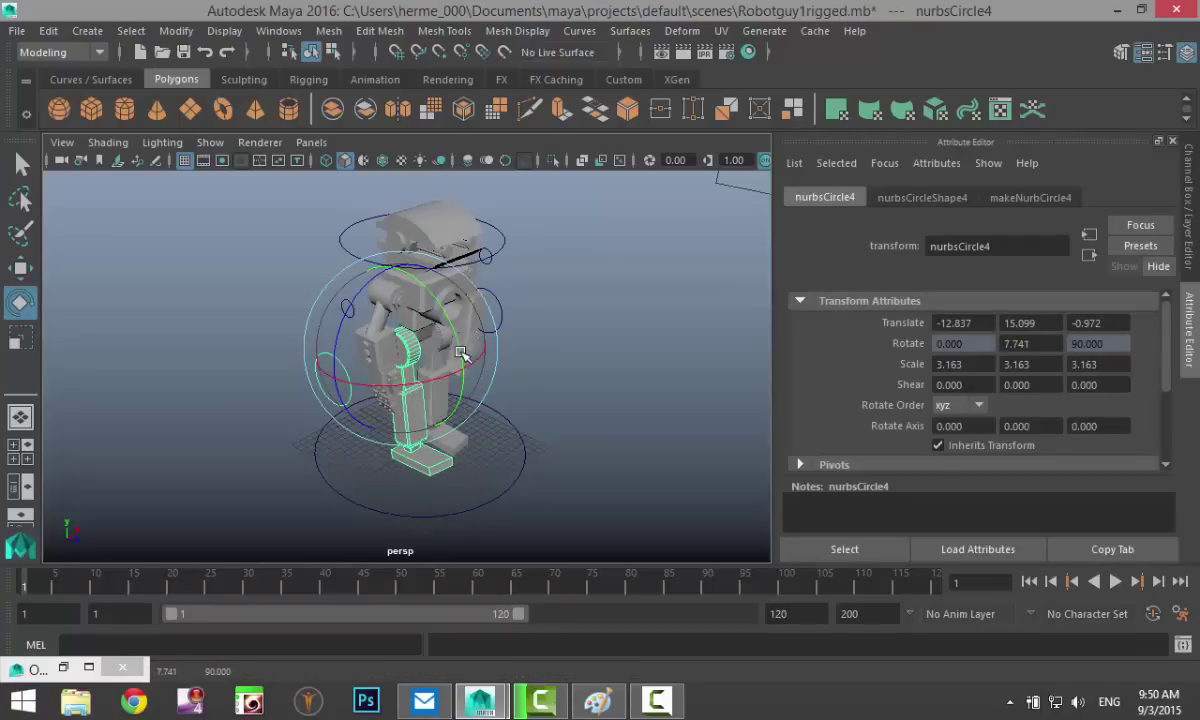
pyautogui.hotkey('ctrl', 'z')
pyautogui.click(494, 308)
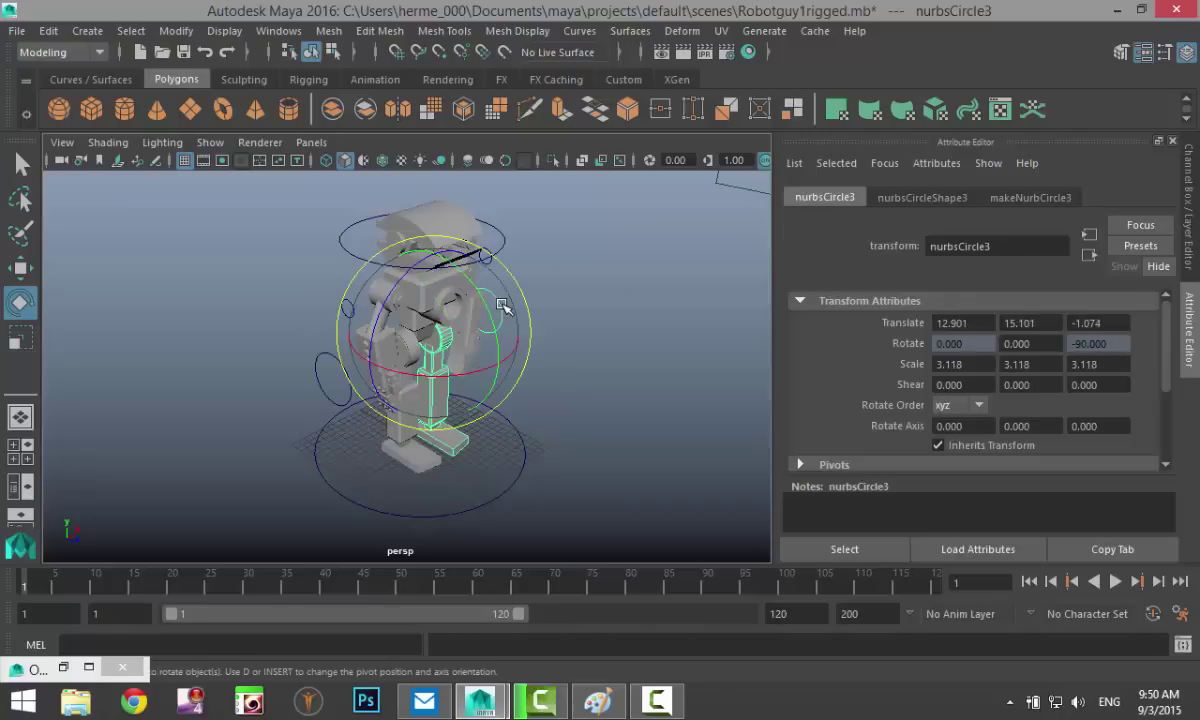
pyautogui.moveTo(494, 343); pyautogui.dragTo(472, 372)
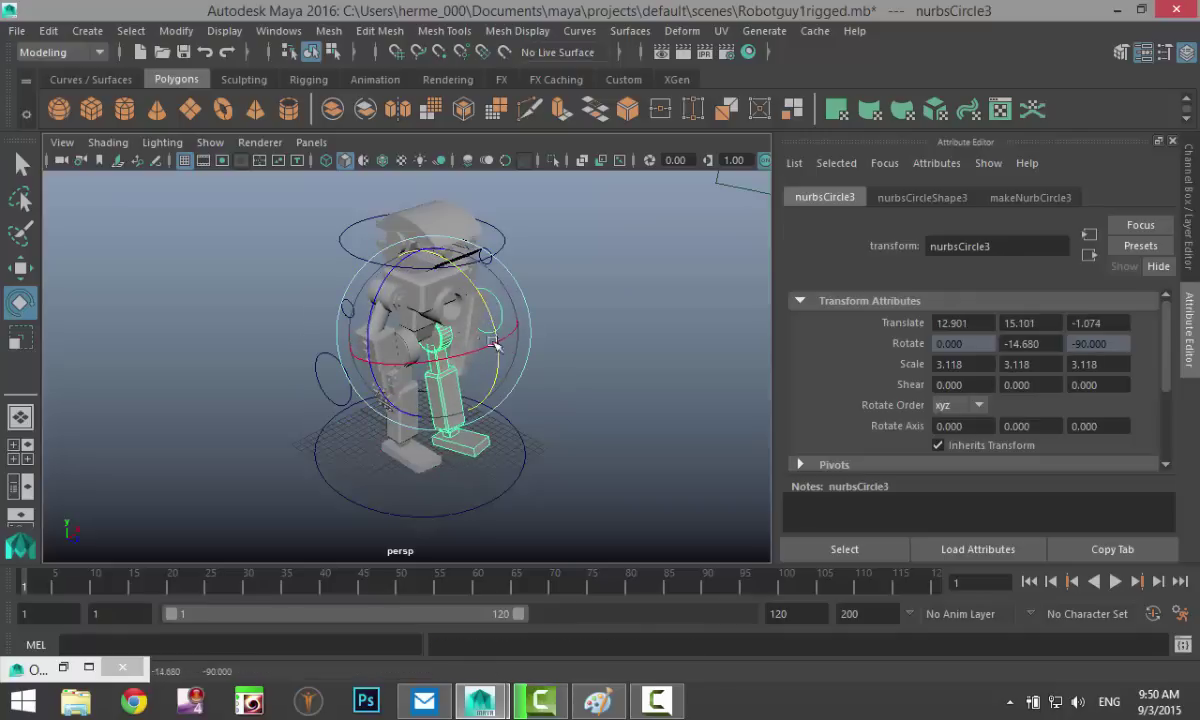
pyautogui.hotkey('ctrl', 'z')
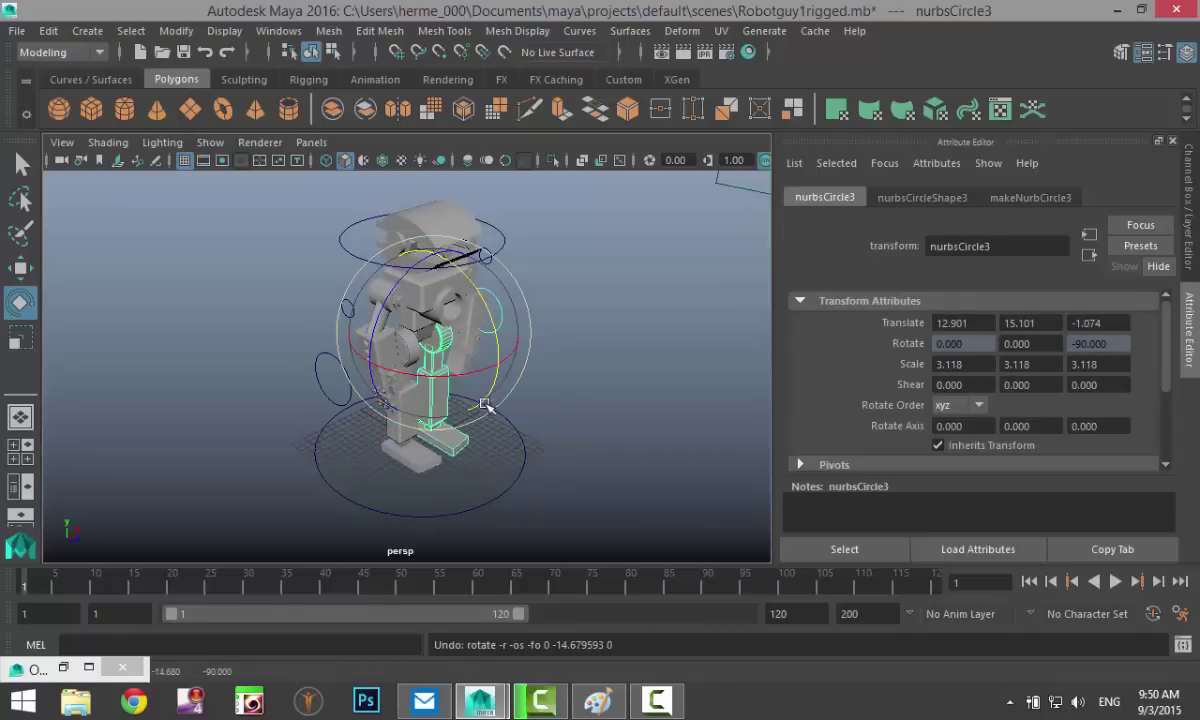
# Test the two shoulder controls by rotating each arm forward about its Y axis, undoing each rotation.
pyautogui.click(322, 295)
pyautogui.click(340, 300)
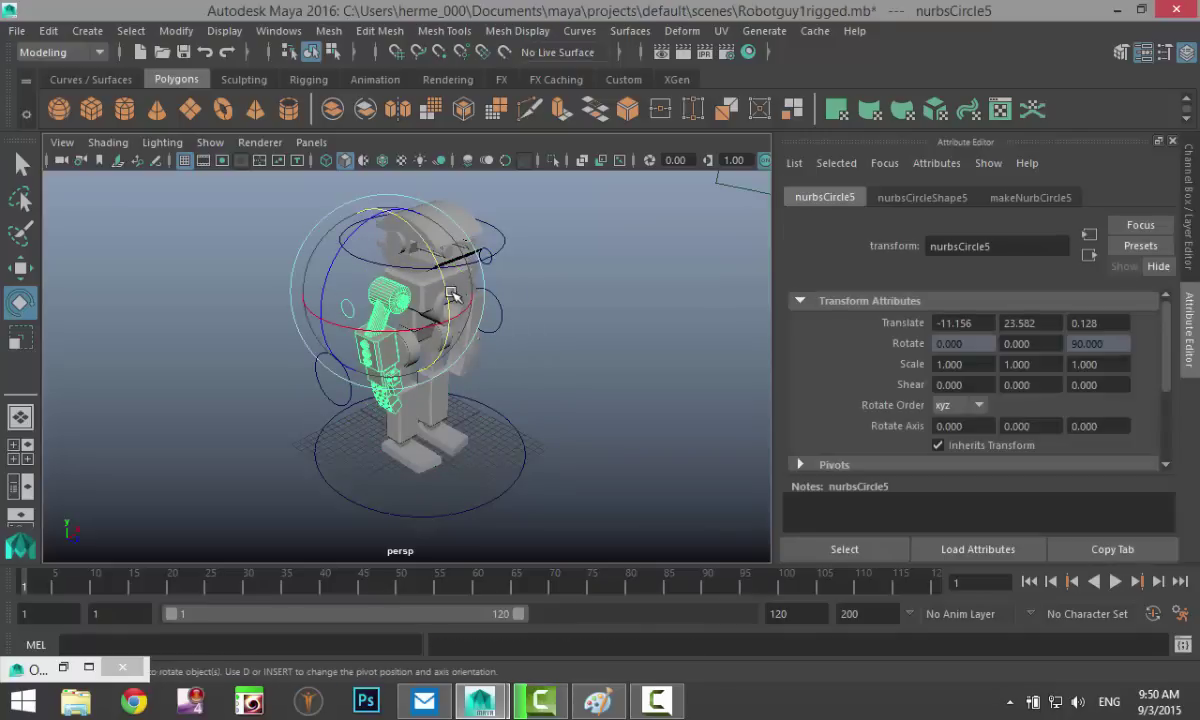
pyautogui.moveTo(340, 300); pyautogui.dragTo(455, 258)
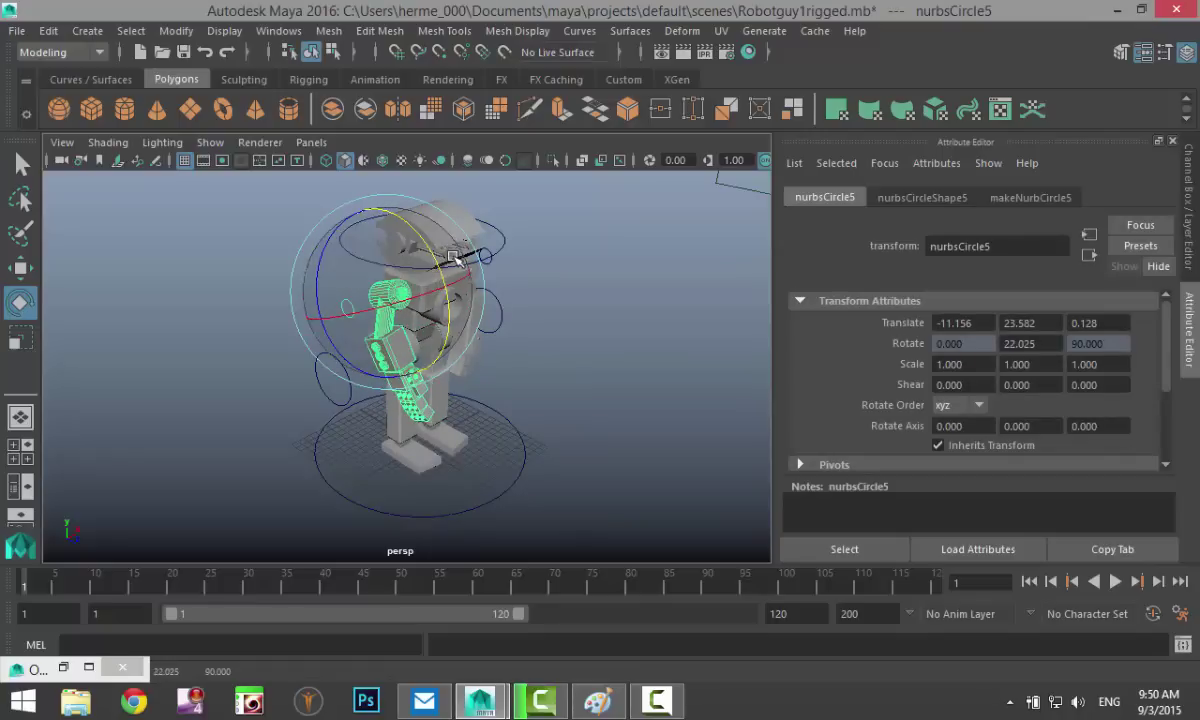
pyautogui.hotkey('ctrl', 'z')
pyautogui.click(495, 272)
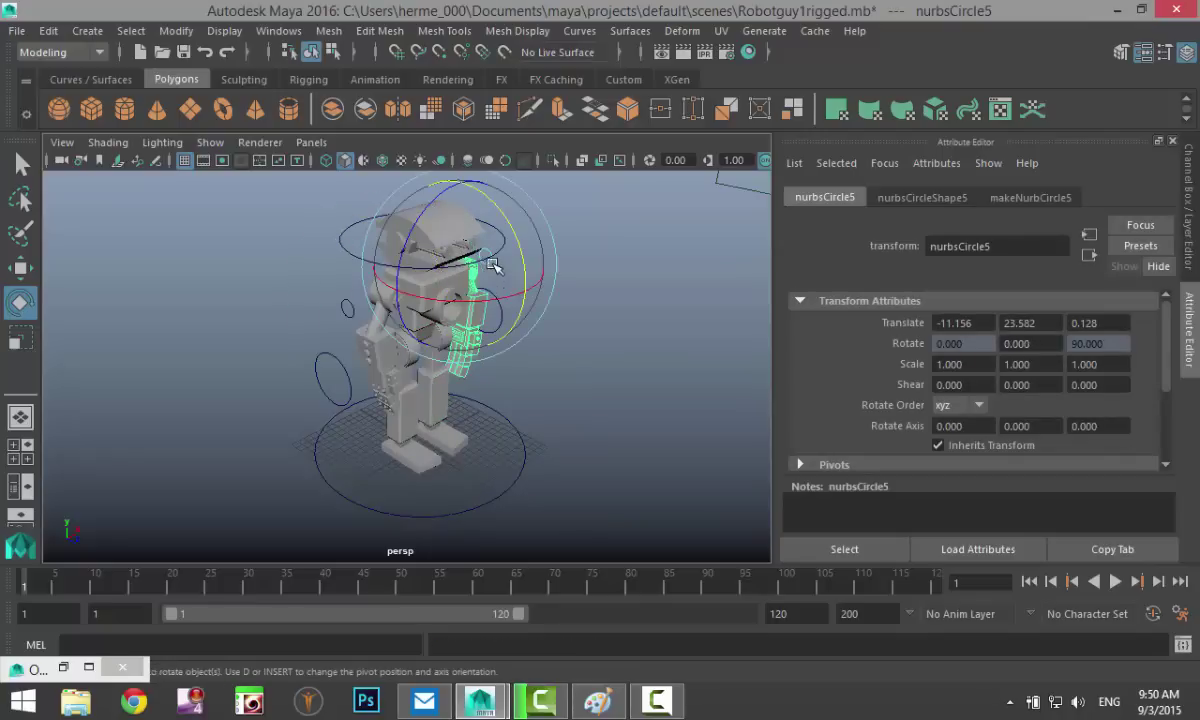
pyautogui.moveTo(504, 268); pyautogui.dragTo(527, 246)
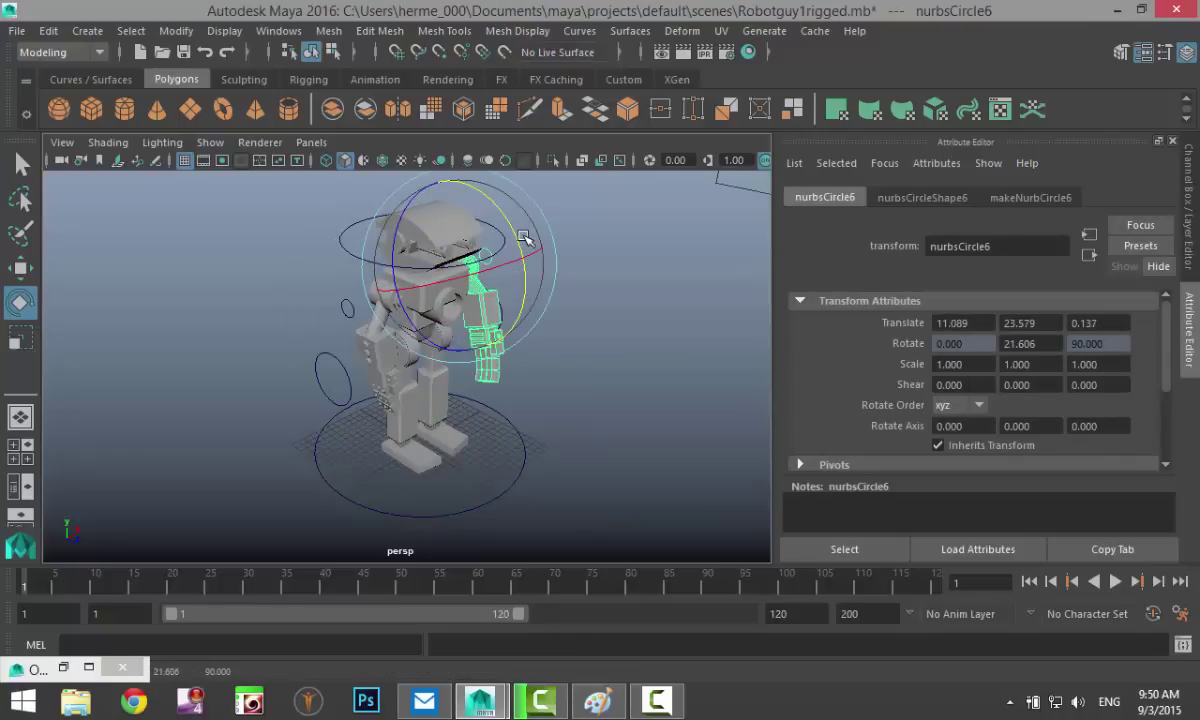
pyautogui.hotkey('ctrl', 'z')
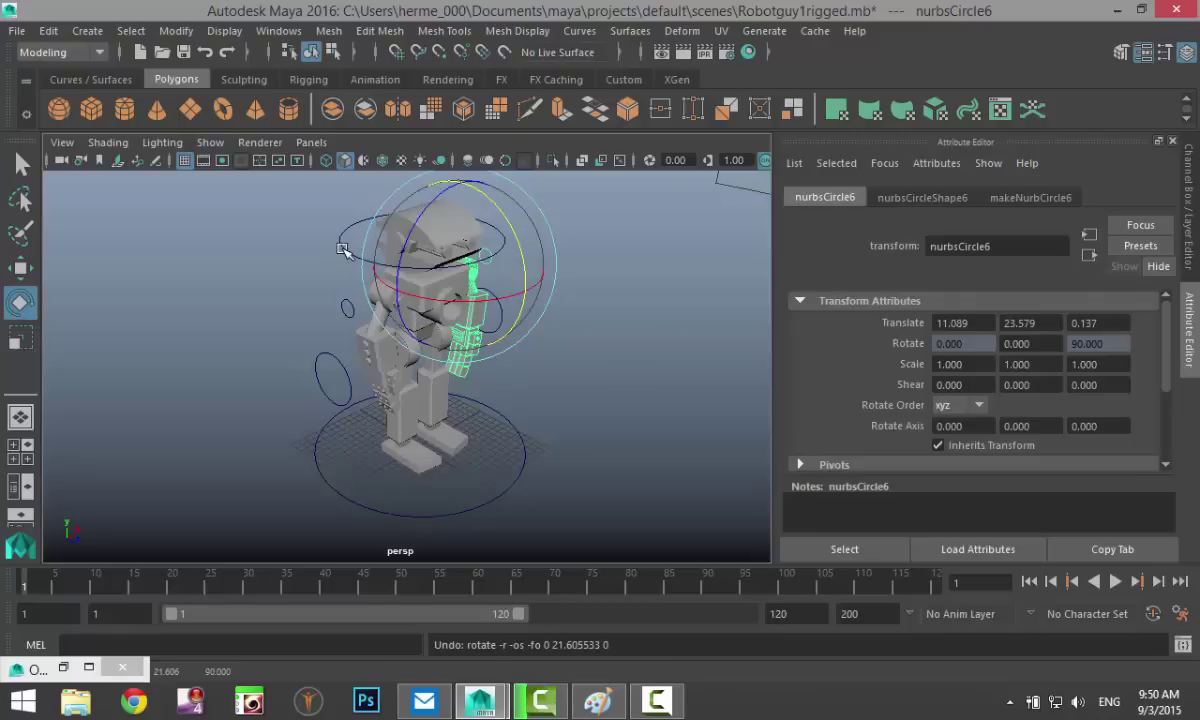
# Test the head control by rotating the head about the X and Y axes, and undo both rotations.
pyautogui.click(450, 263)
pyautogui.moveTo(460, 268); pyautogui.dragTo(495, 250)
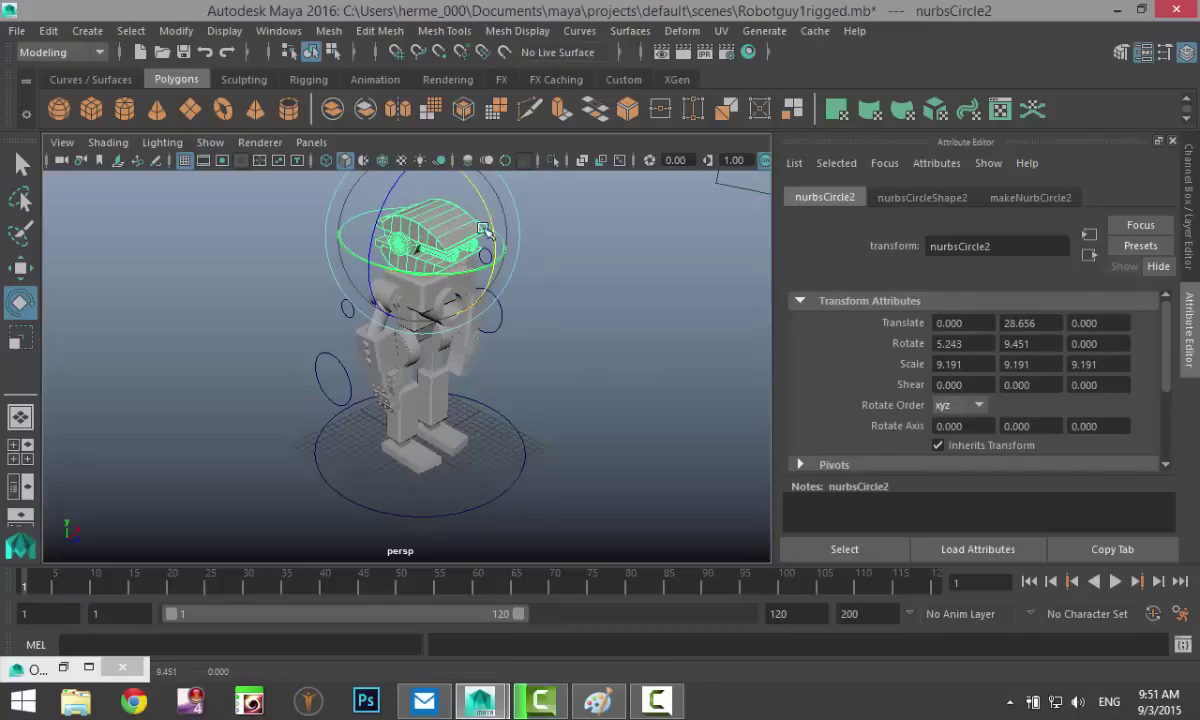
pyautogui.hotkey('ctrl', 'z')
pyautogui.hotkey('ctrl', 'z')
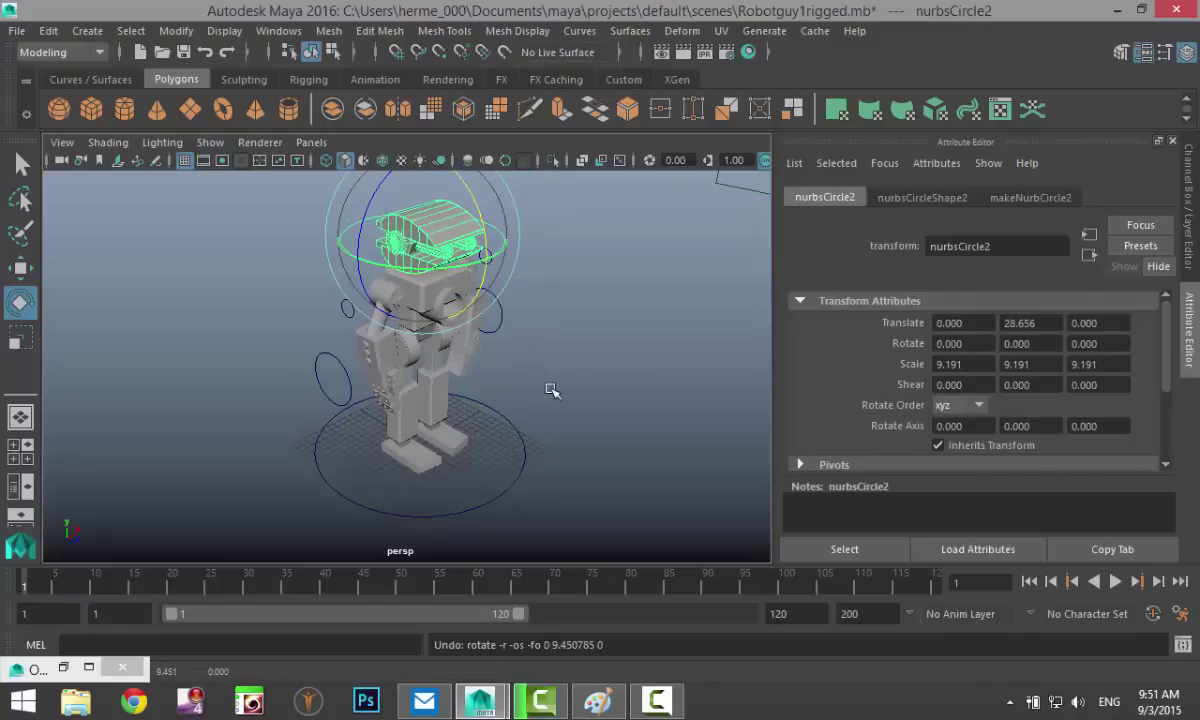
# Select the head circle control and set a key on all its transform channels at frame 1.
pyautogui.keyDown('alt'); pyautogui.moveTo(595, 295); pyautogui.dragTo(546, 434); pyautogui.keyUp('alt')
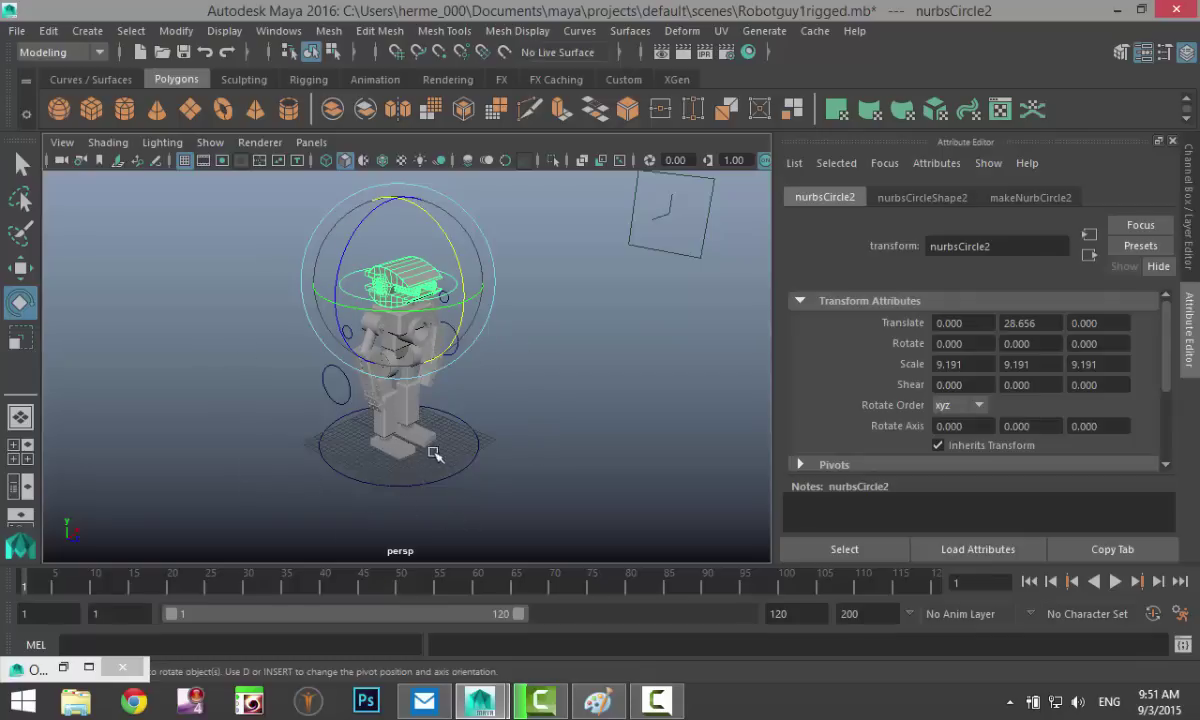
pyautogui.keyDown('alt'); pyautogui.moveTo(495, 468); pyautogui.dragTo(509, 466); pyautogui.keyUp('alt')
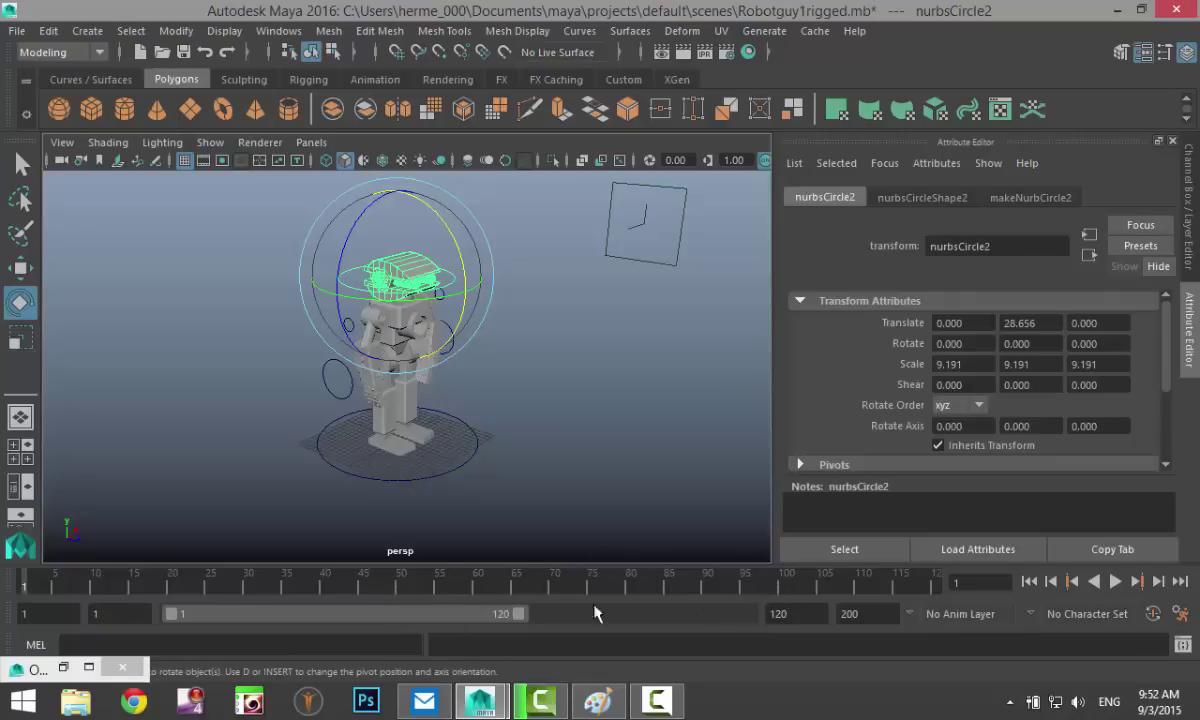
pyautogui.click(550, 378)
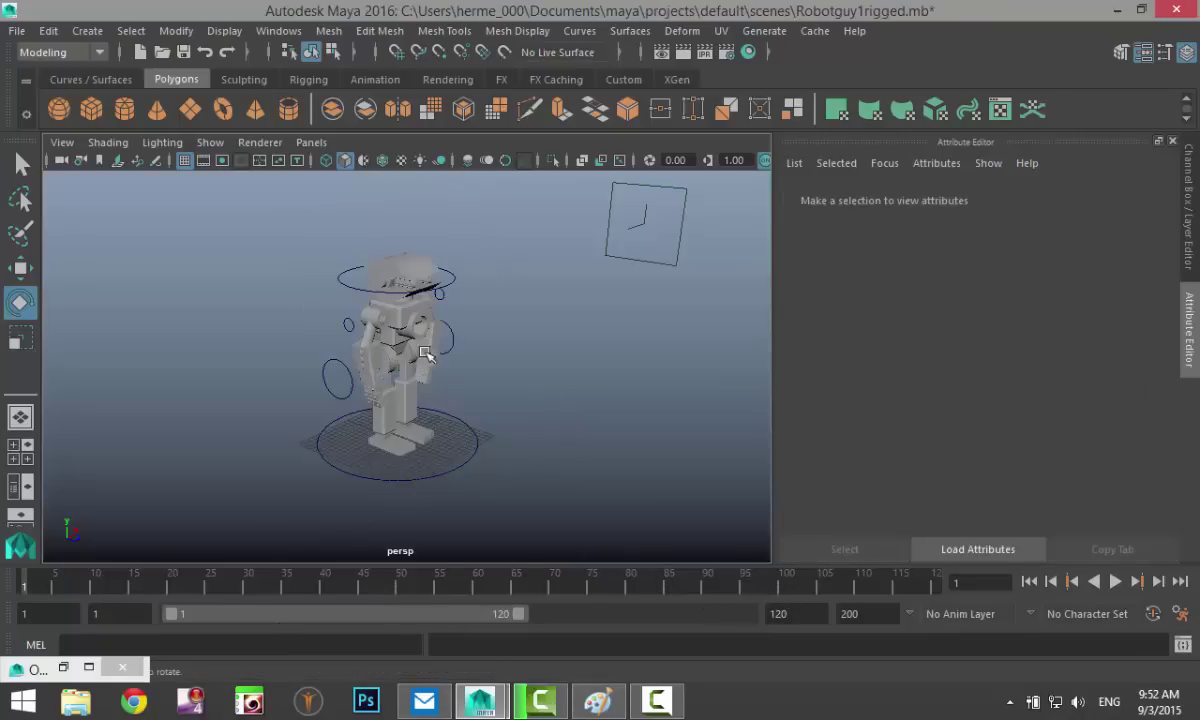
pyautogui.click(343, 285)
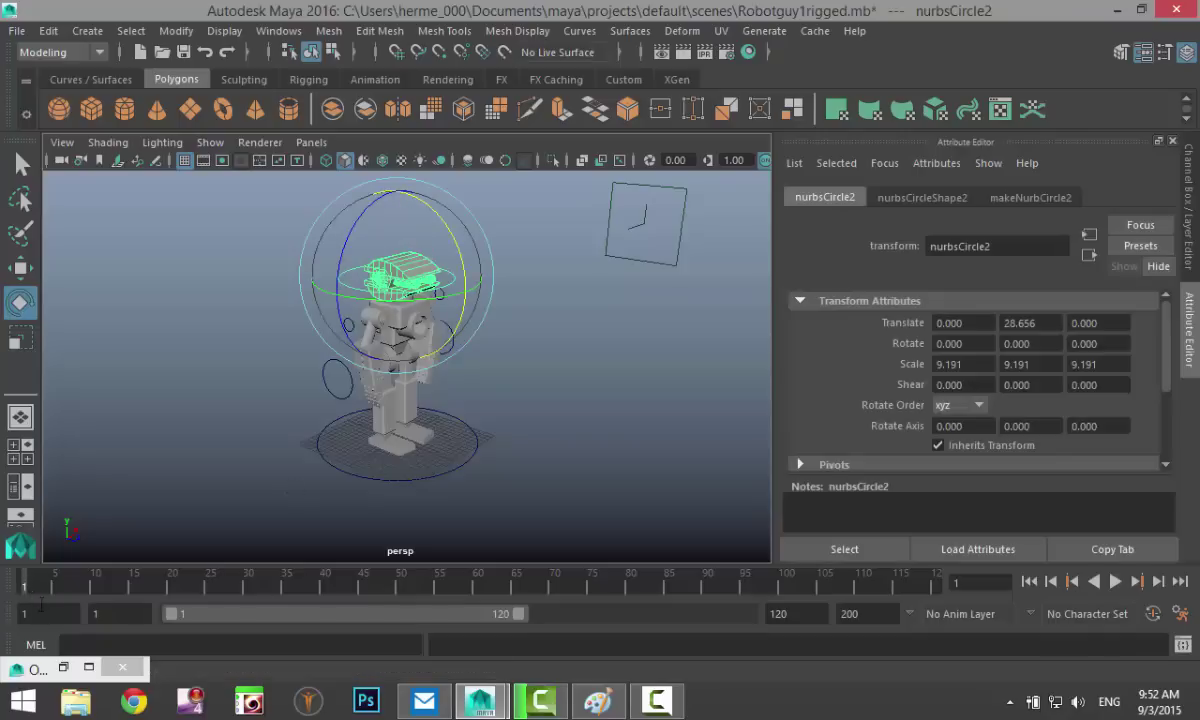
pyautogui.press('s')
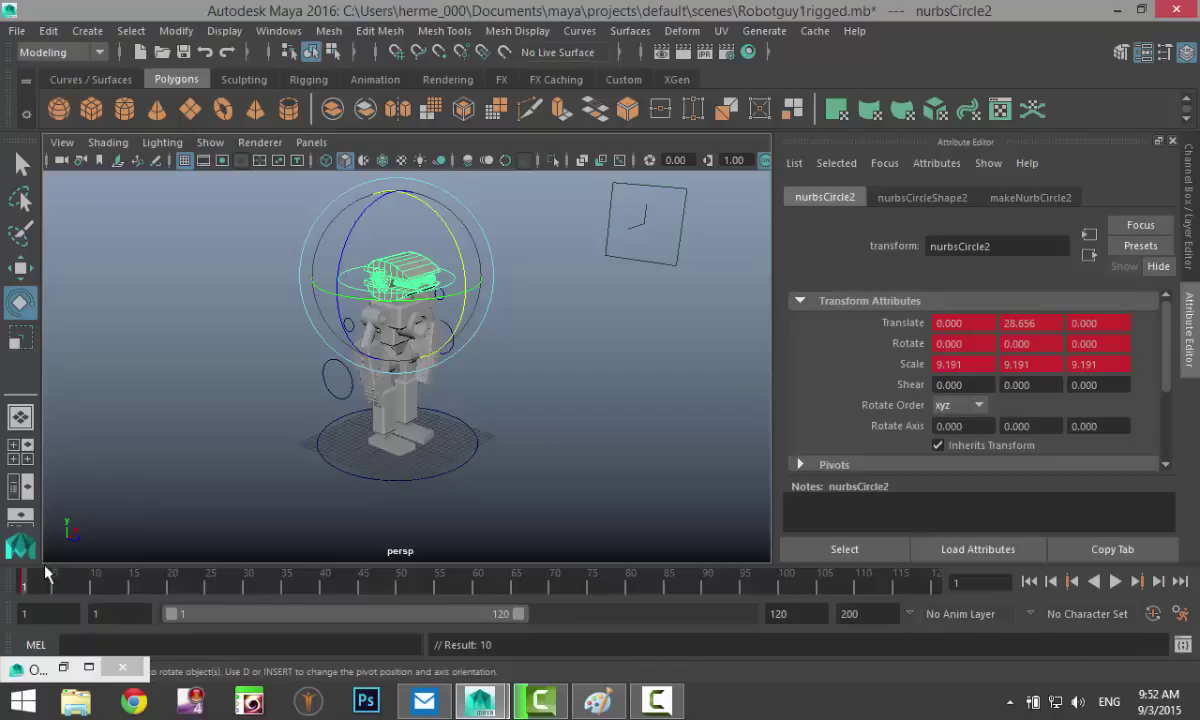
# At frame 50, turn the head control to about -51 degrees in Y and set a key on Rotate Y.
pyautogui.moveTo(28, 590); pyautogui.dragTo(397, 577)
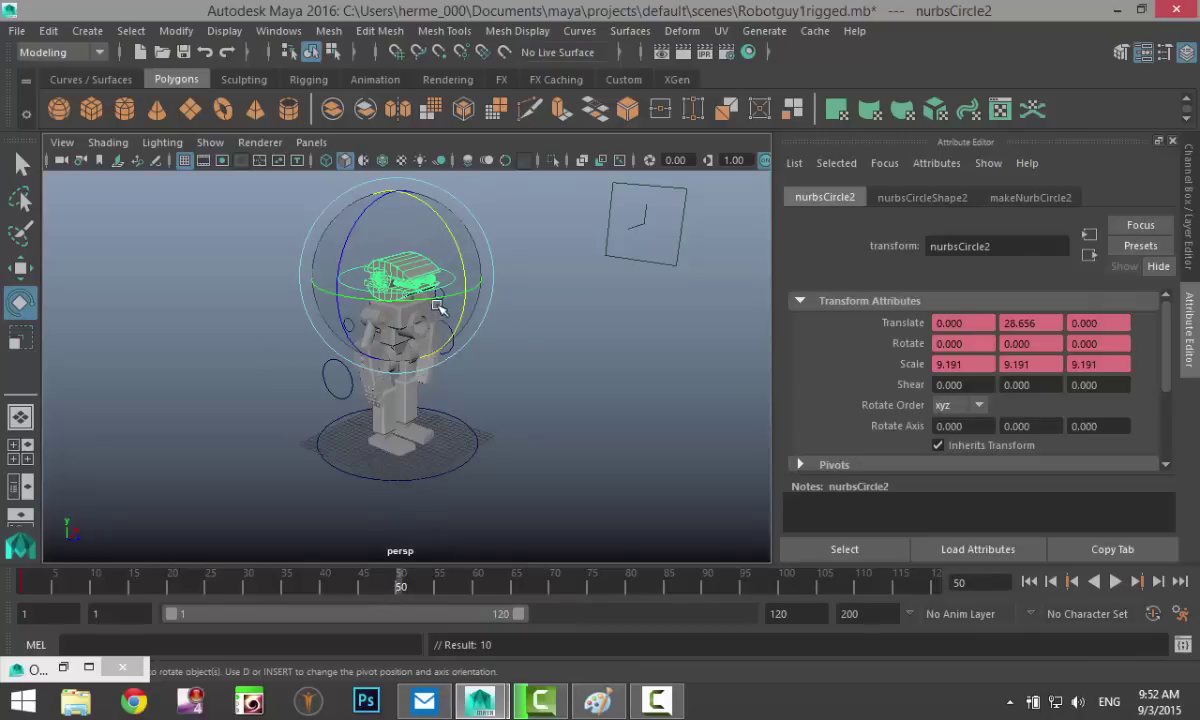
pyautogui.moveTo(440, 308); pyautogui.dragTo(382, 320)
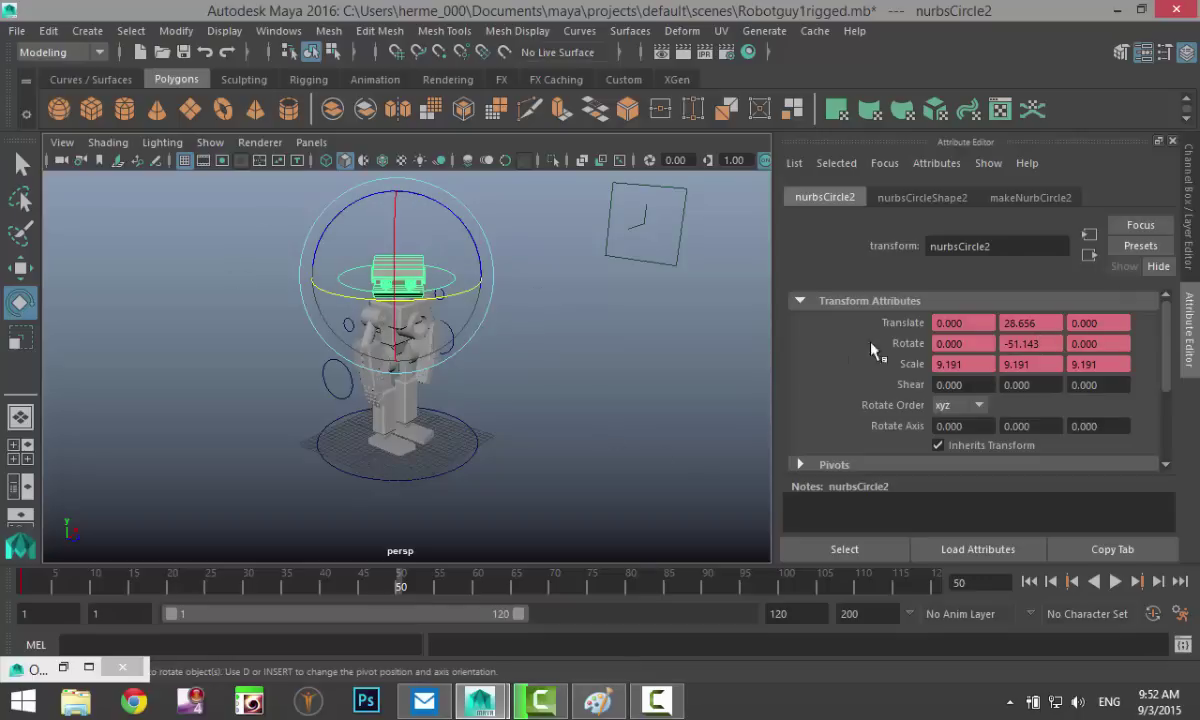
pyautogui.rightClick(1010, 343)
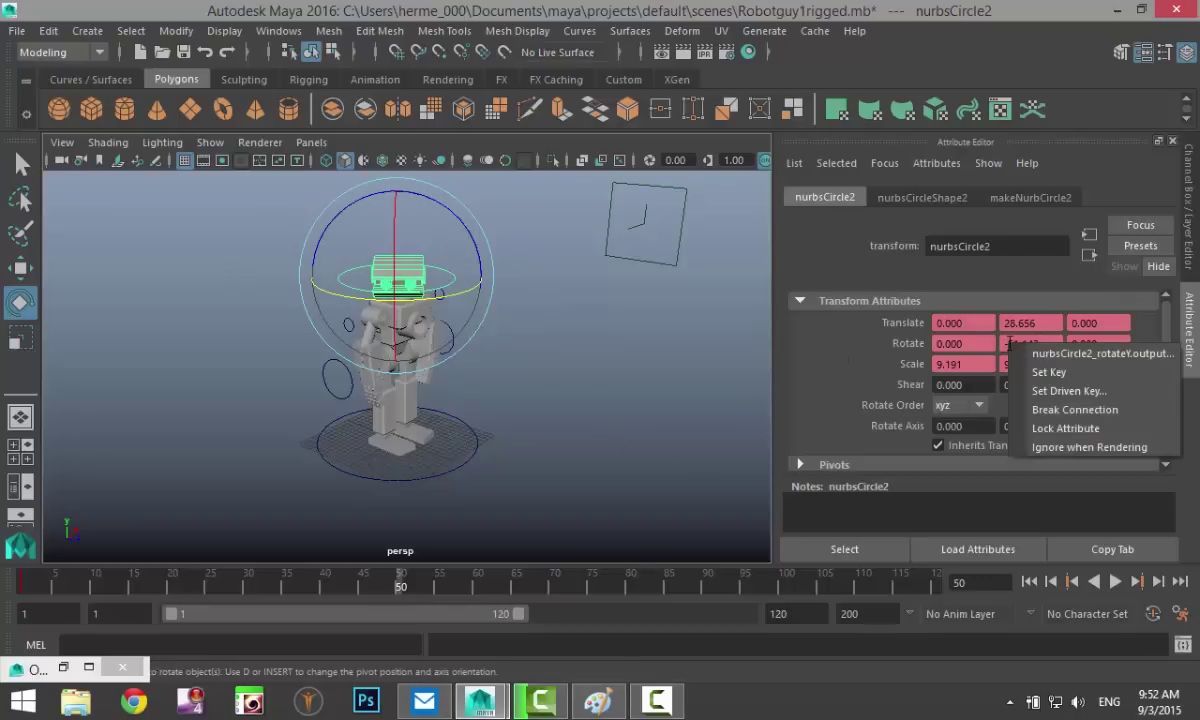
pyautogui.click(1045, 371)
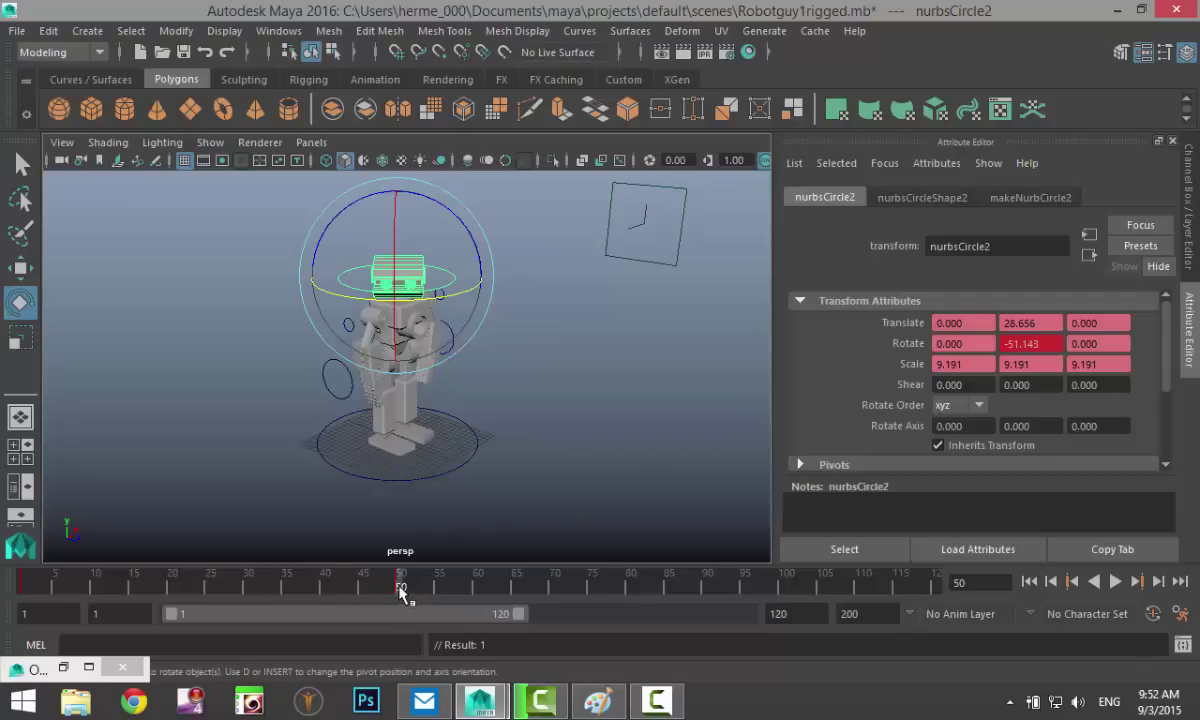
# At frame 100, turn the head control to about 44 degrees in Y and set a key on Rotate Y.
pyautogui.moveTo(400, 590); pyautogui.dragTo(782, 590)
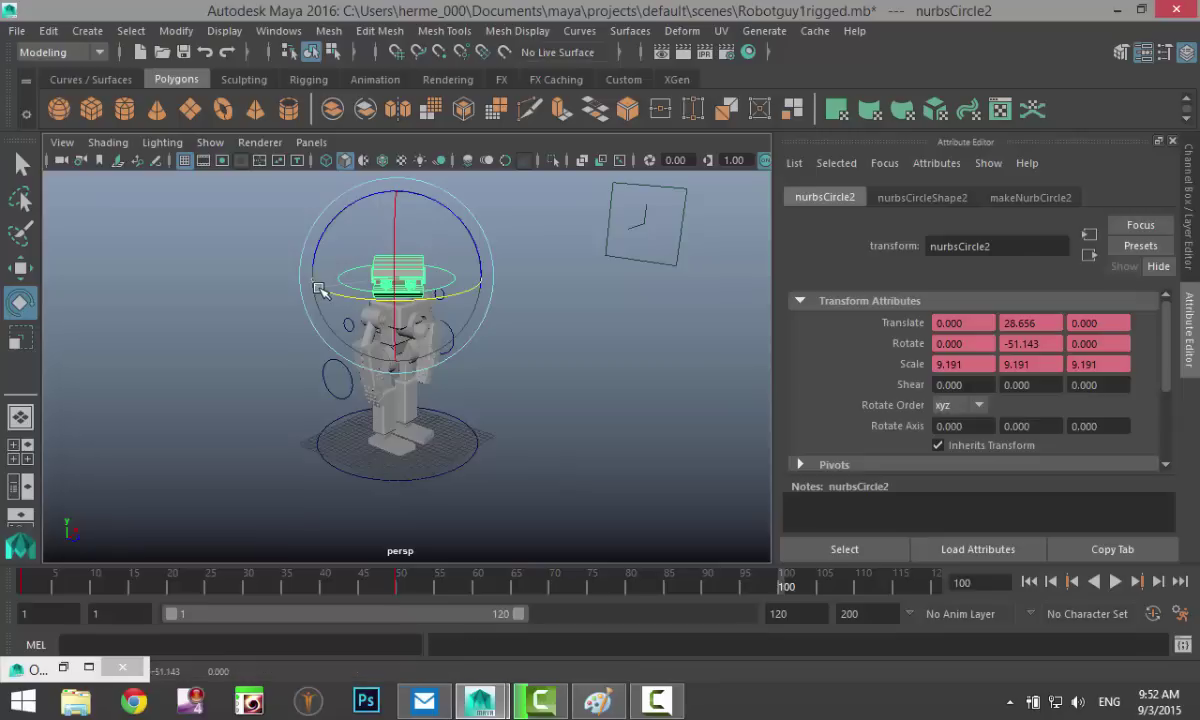
pyautogui.moveTo(303, 274); pyautogui.dragTo(448, 293)
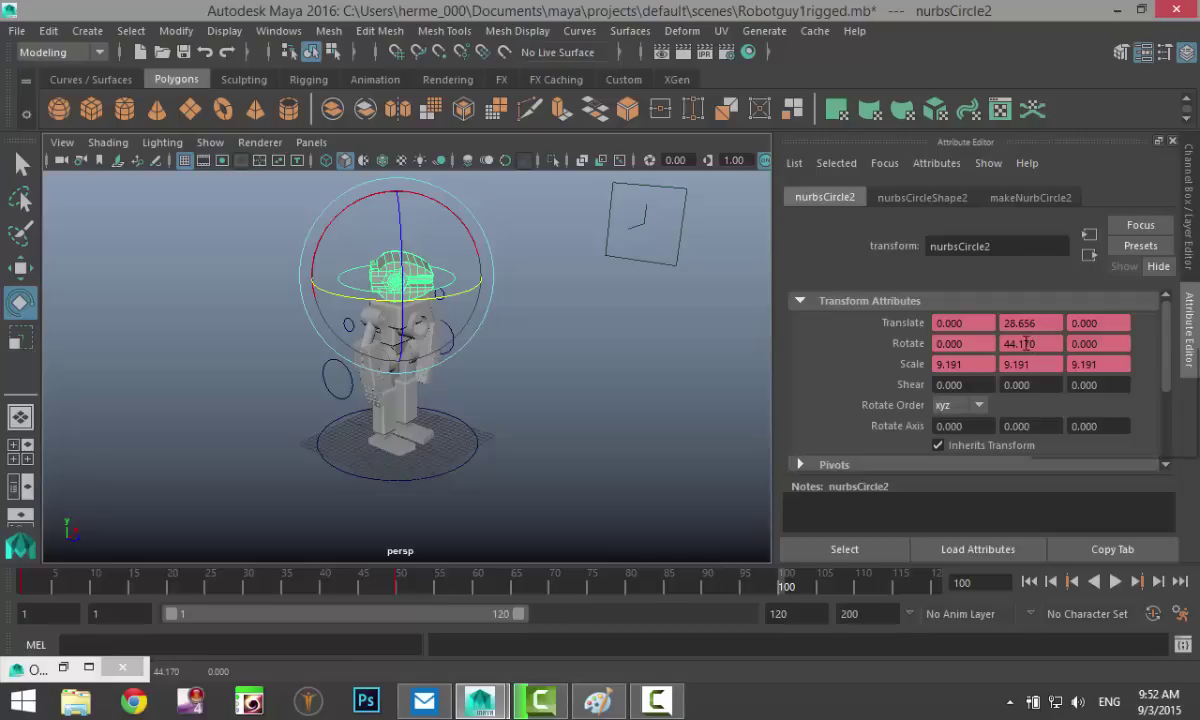
pyautogui.rightClick(1040, 344)
pyautogui.click(1061, 372)
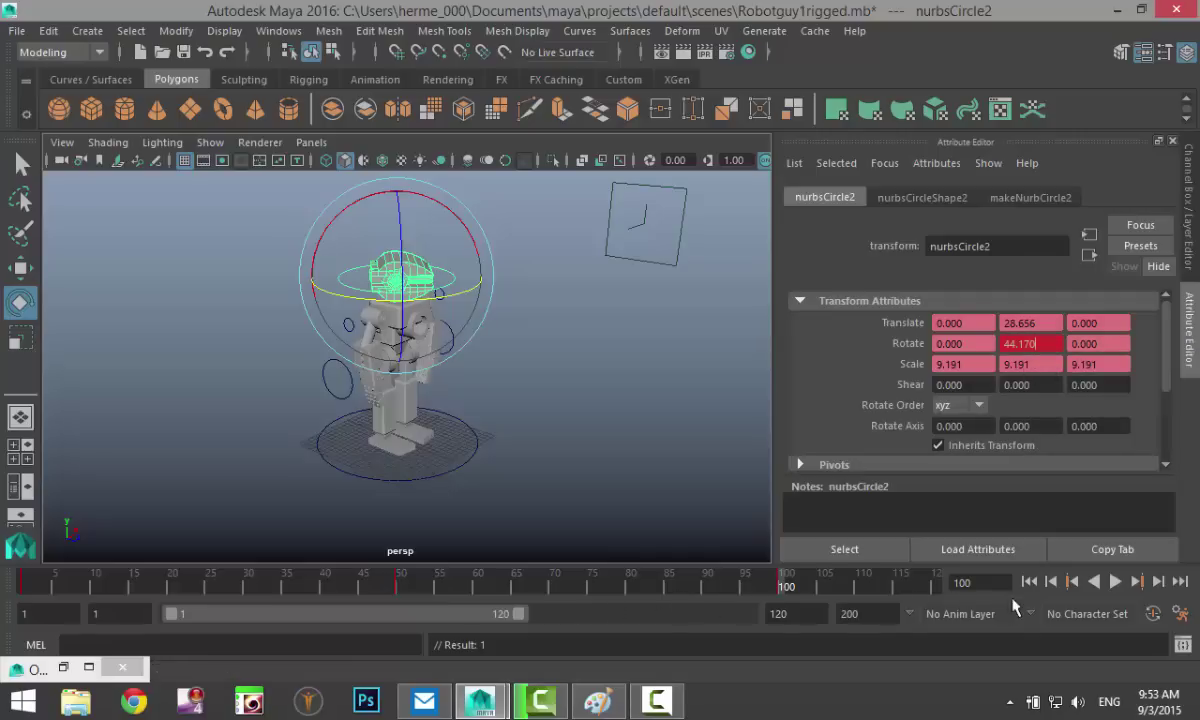
# Play back the head-turn animation, stop it and return to frame 1.
pyautogui.hotkey('alt', 'v')
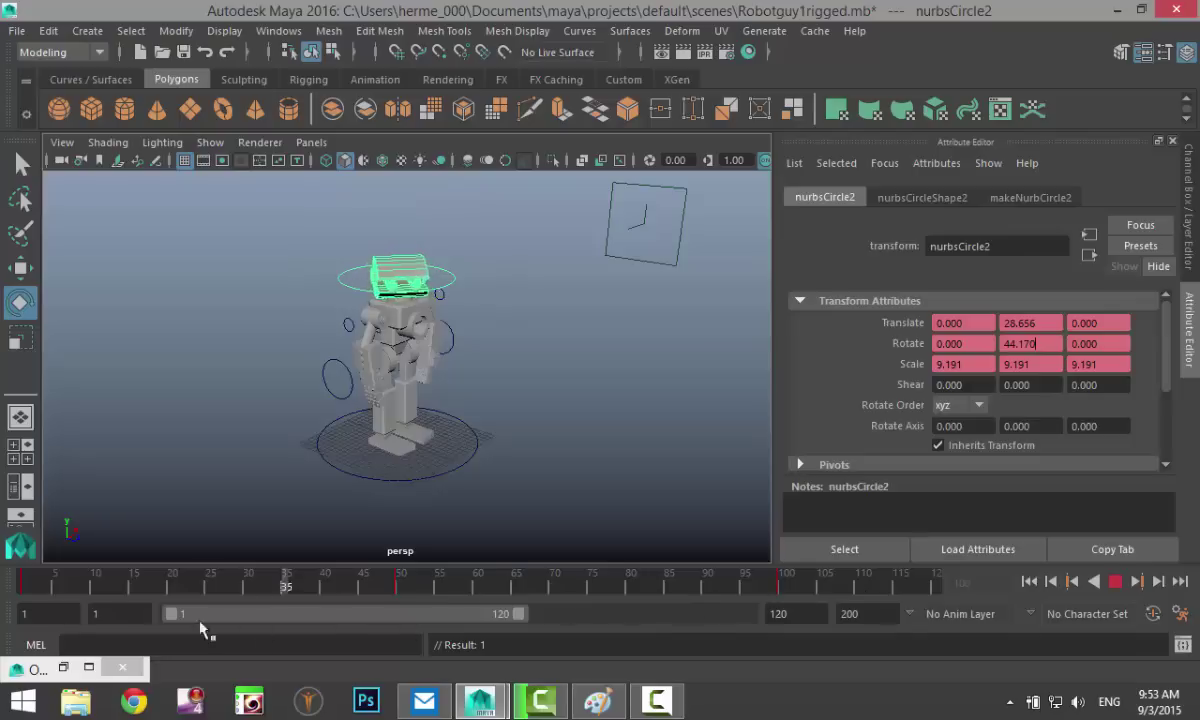
pyautogui.click(1116, 582)
pyautogui.click(1028, 582)
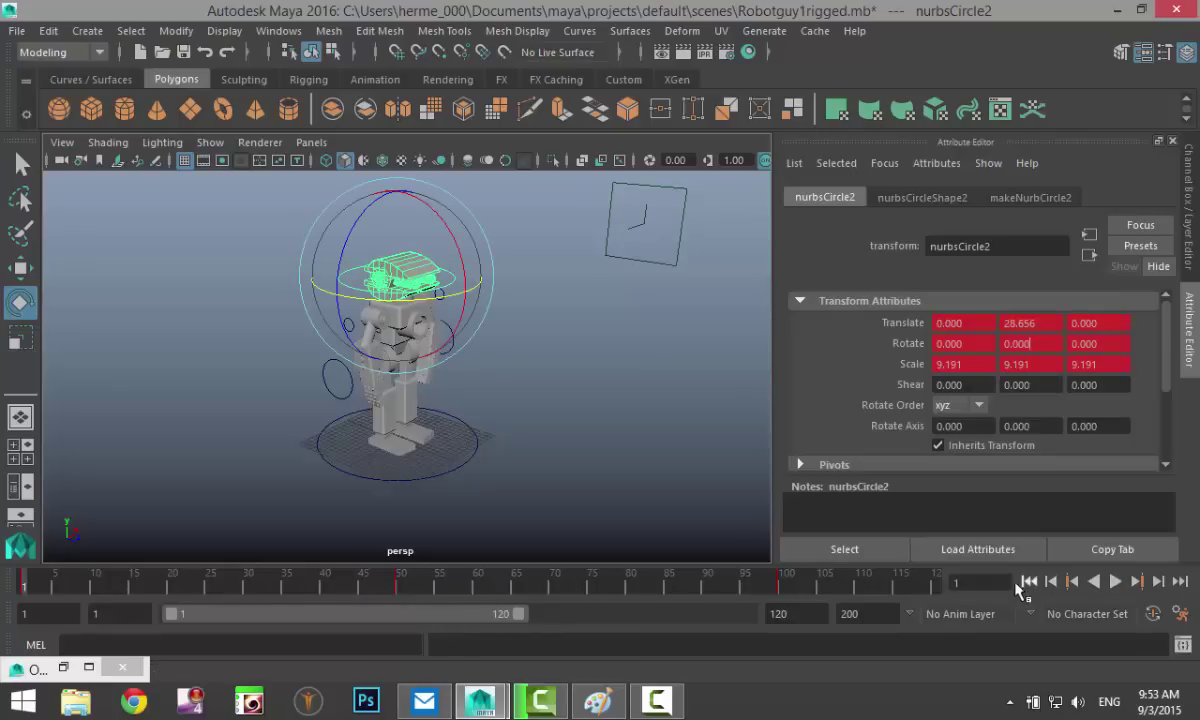
# Select the robot's right shoulder circle control and key its transform channels at frame 1.
pyautogui.scroll(2, 524, 494)
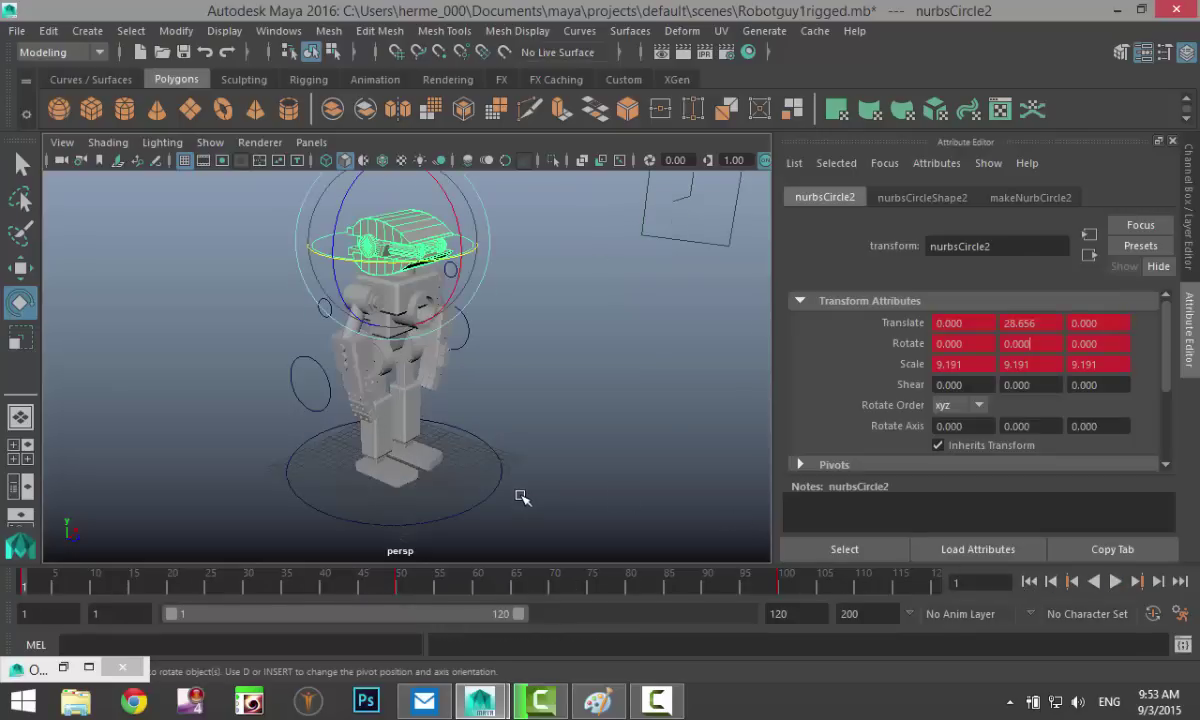
pyautogui.keyDown('alt'); pyautogui.moveTo(536, 466); pyautogui.dragTo(504, 474); pyautogui.keyUp('alt')
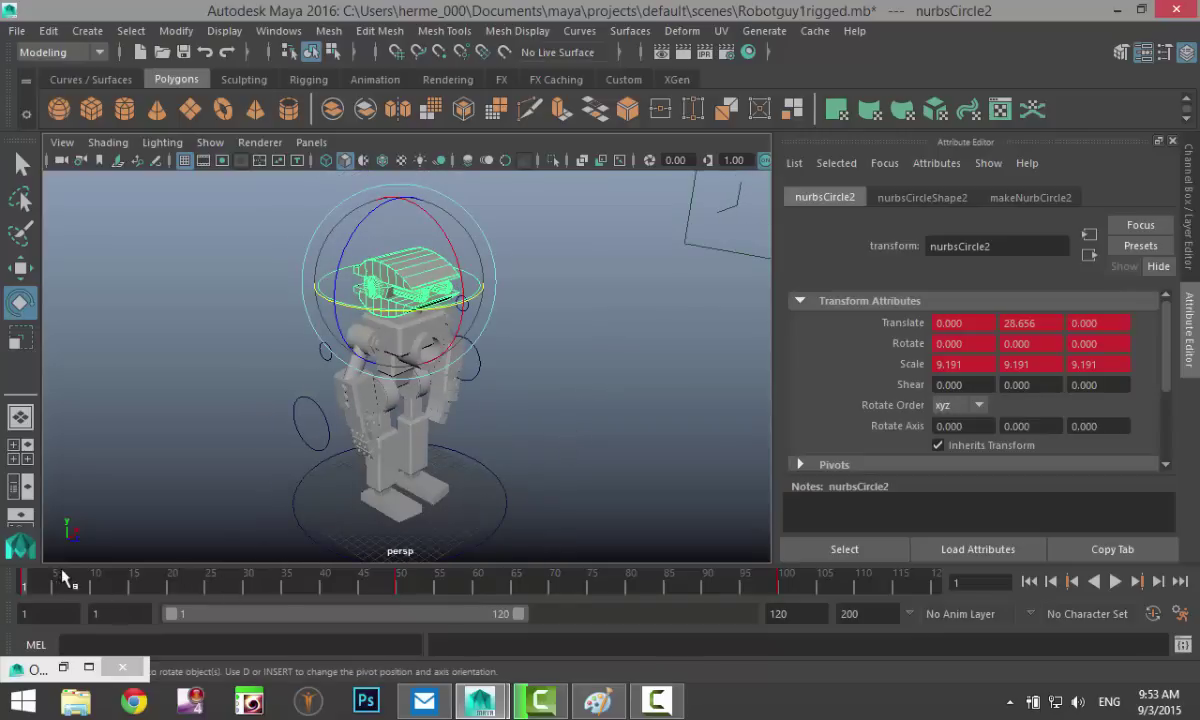
pyautogui.keyDown('alt'); pyautogui.moveTo(594, 484); pyautogui.dragTo(560, 482); pyautogui.keyUp('alt')
pyautogui.scroll(2, 597, 478)
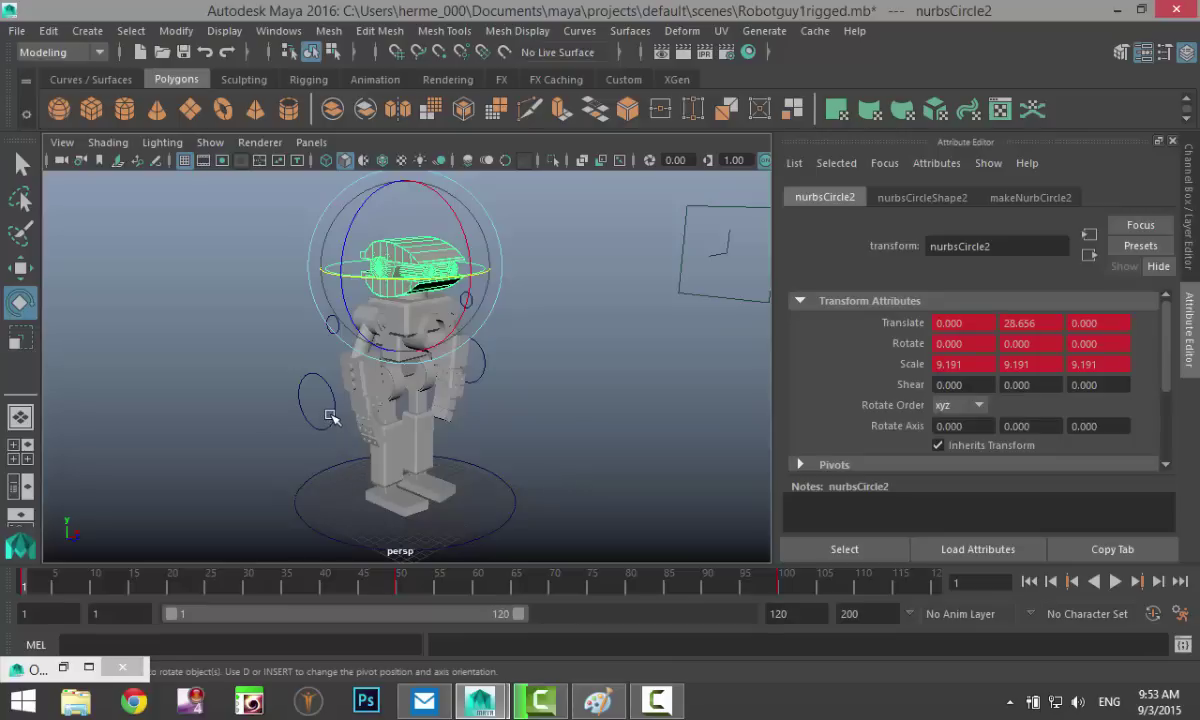
pyautogui.click(247, 318)
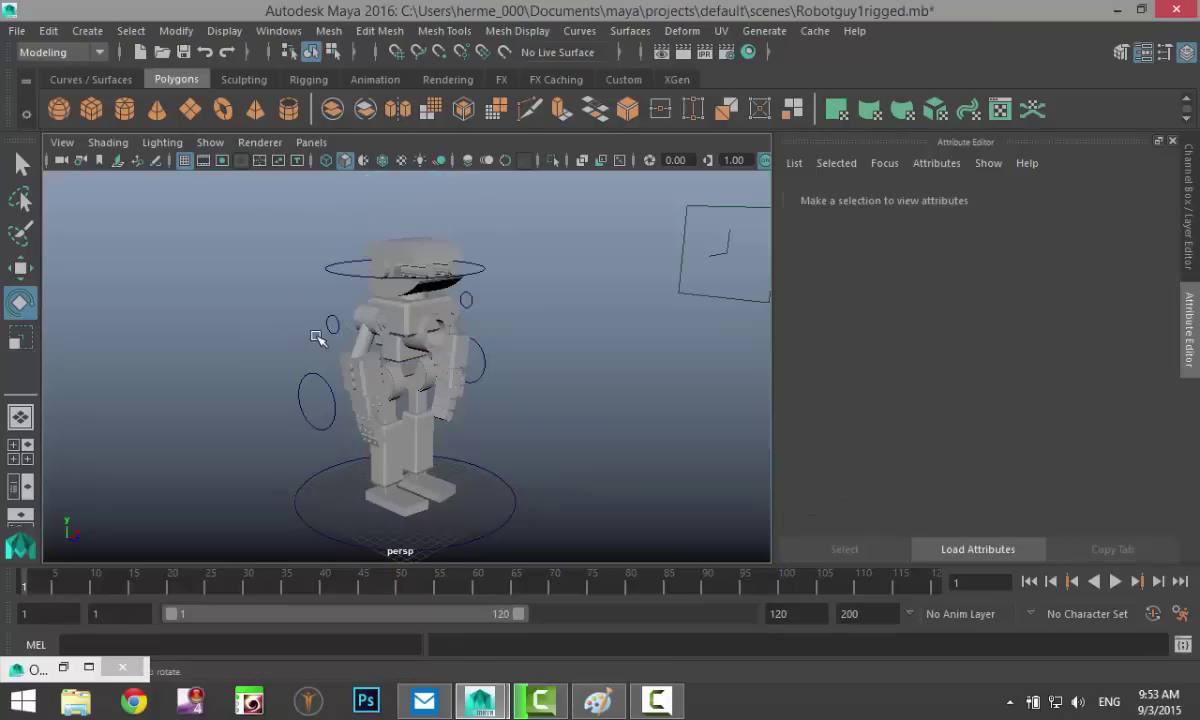
pyautogui.click(330, 330)
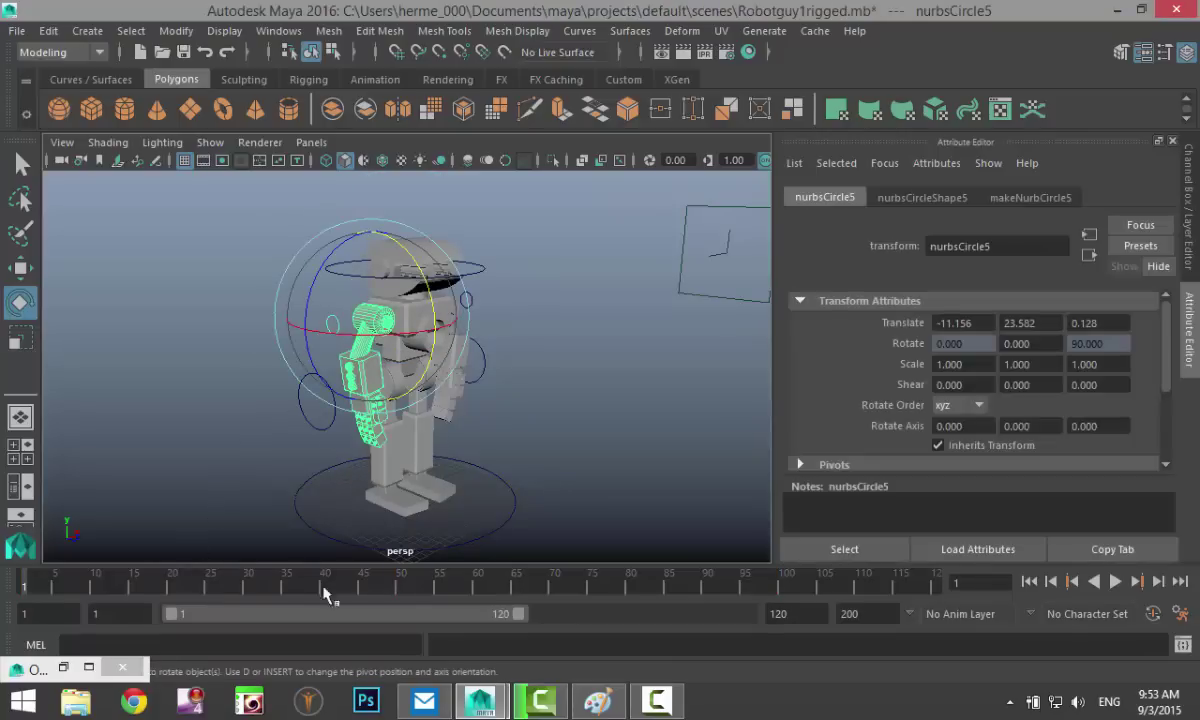
pyautogui.hotkey('alt', 'v')
pyautogui.hotkey('alt', 'v')
pyautogui.press('s')
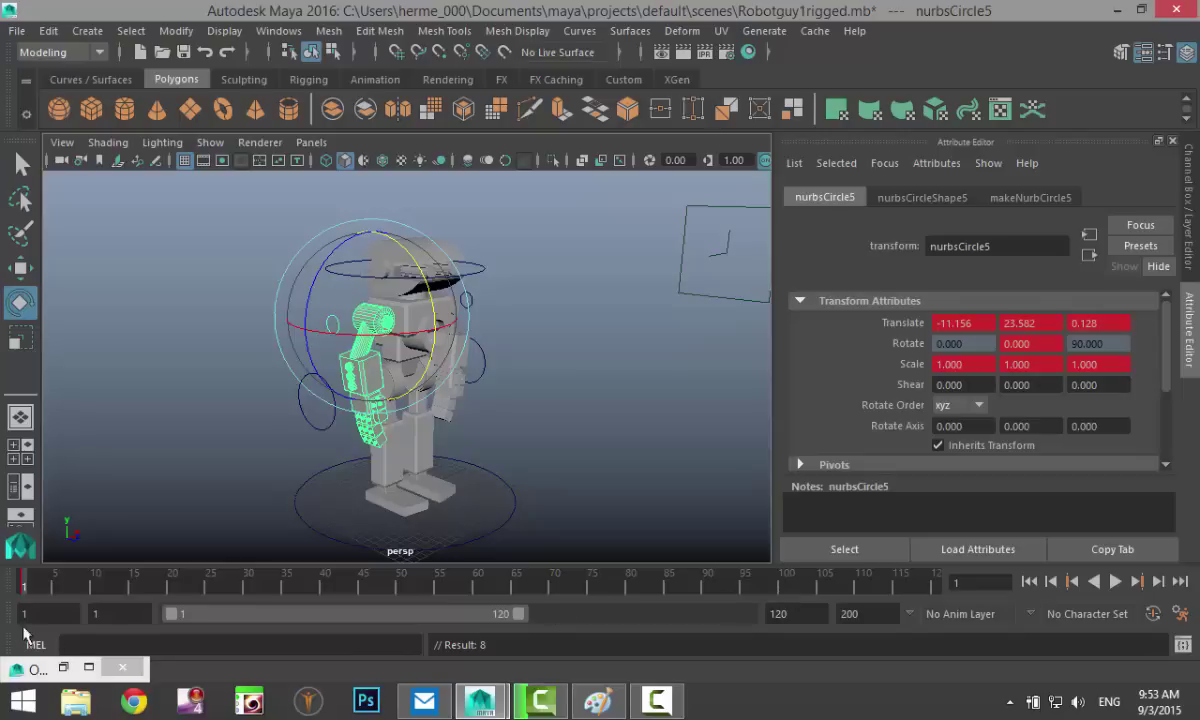
# At frame 50, swing the robot's right shoulder control to about 57 degrees in Y and set a key on Rotate Y.
pyautogui.moveTo(22, 588)
pyautogui.mouseDown()
pyautogui.moveTo(246, 587)
pyautogui.moveTo(399, 611)
pyautogui.mouseUp()
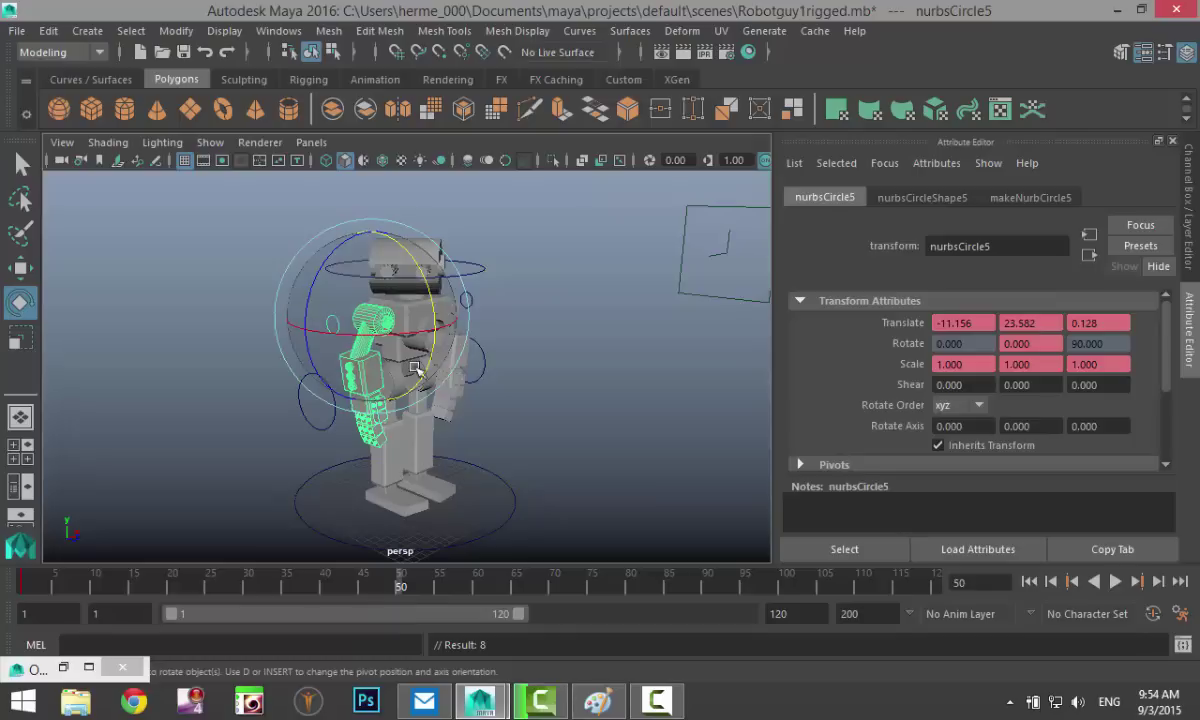
pyautogui.moveTo(432, 305); pyautogui.dragTo(396, 206)
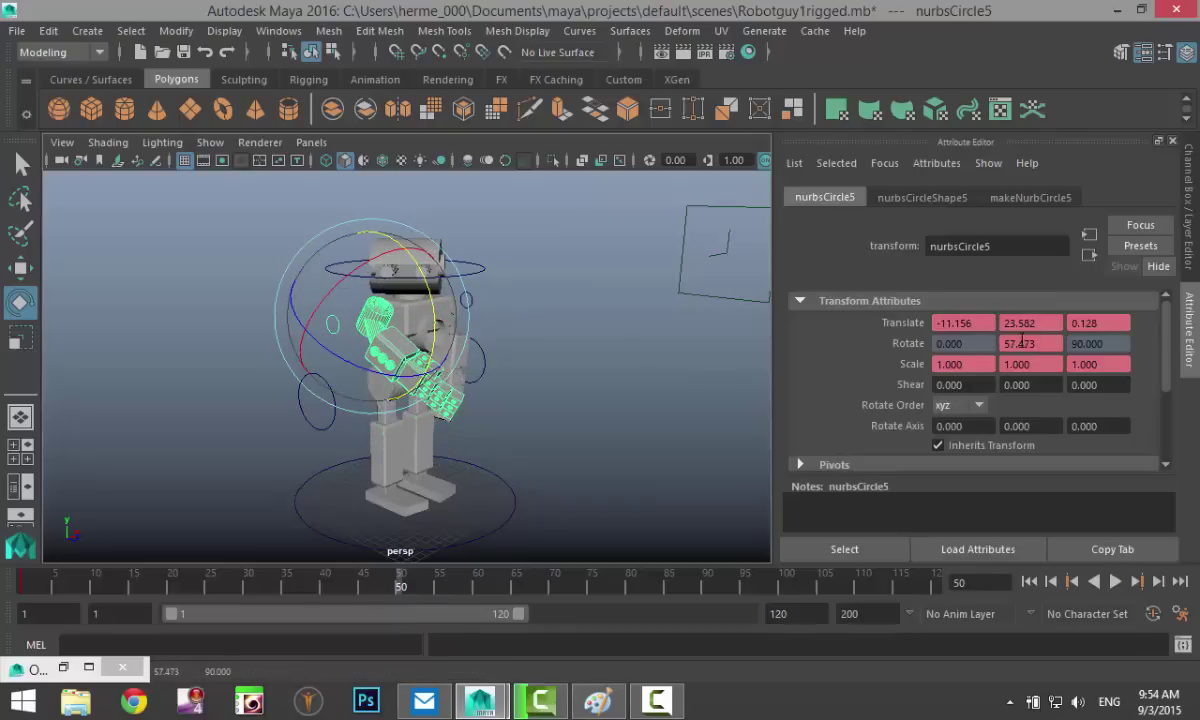
pyautogui.rightClick(1033, 343)
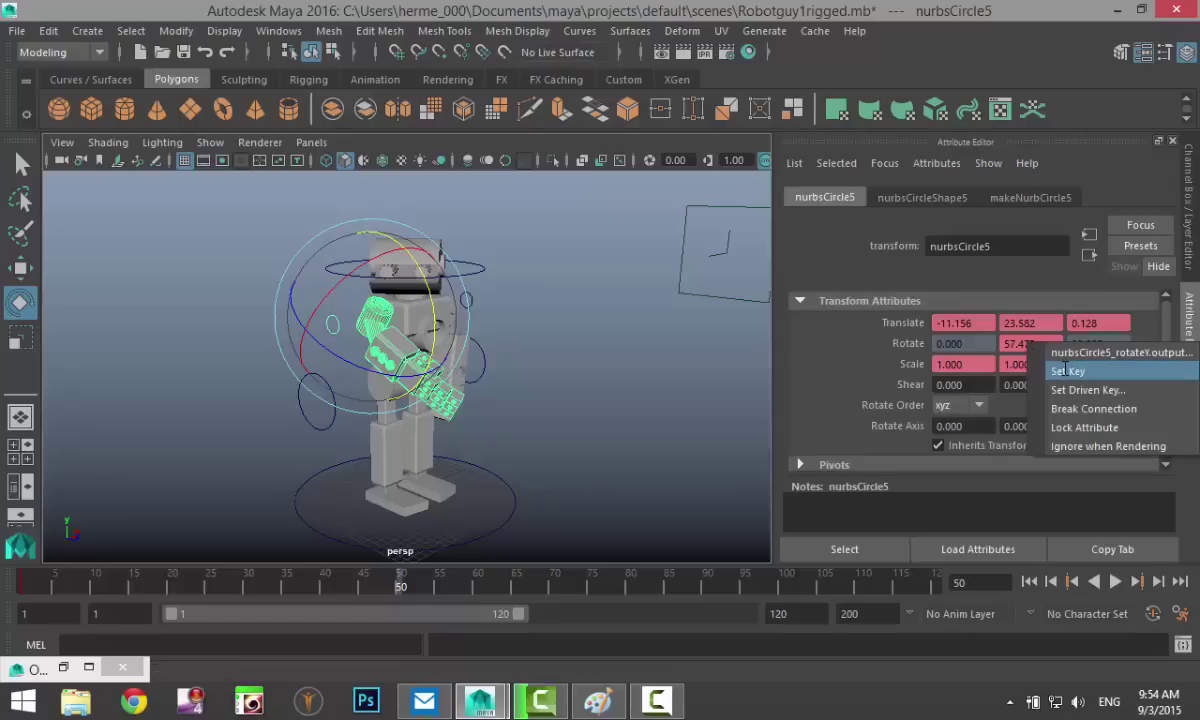
pyautogui.click(1063, 367)
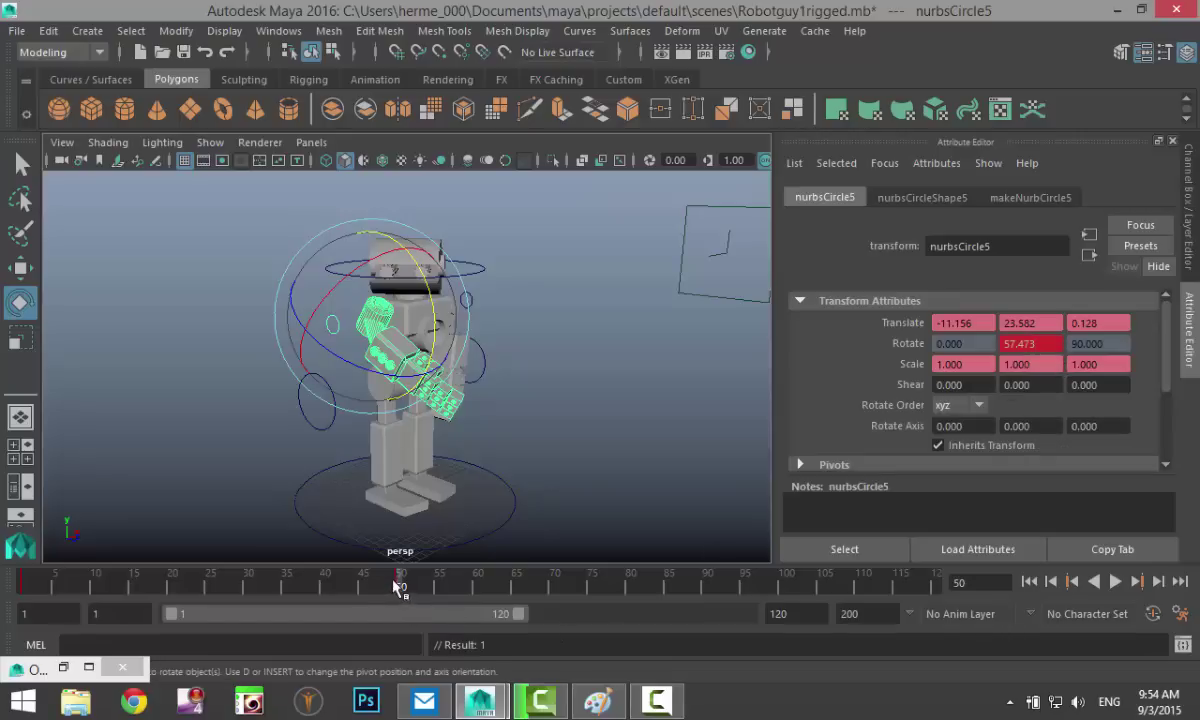
# At frame 100, set the right shoulder control's Rotate Y to 0 and key that channel.
pyautogui.moveTo(399, 588); pyautogui.dragTo(786, 589)
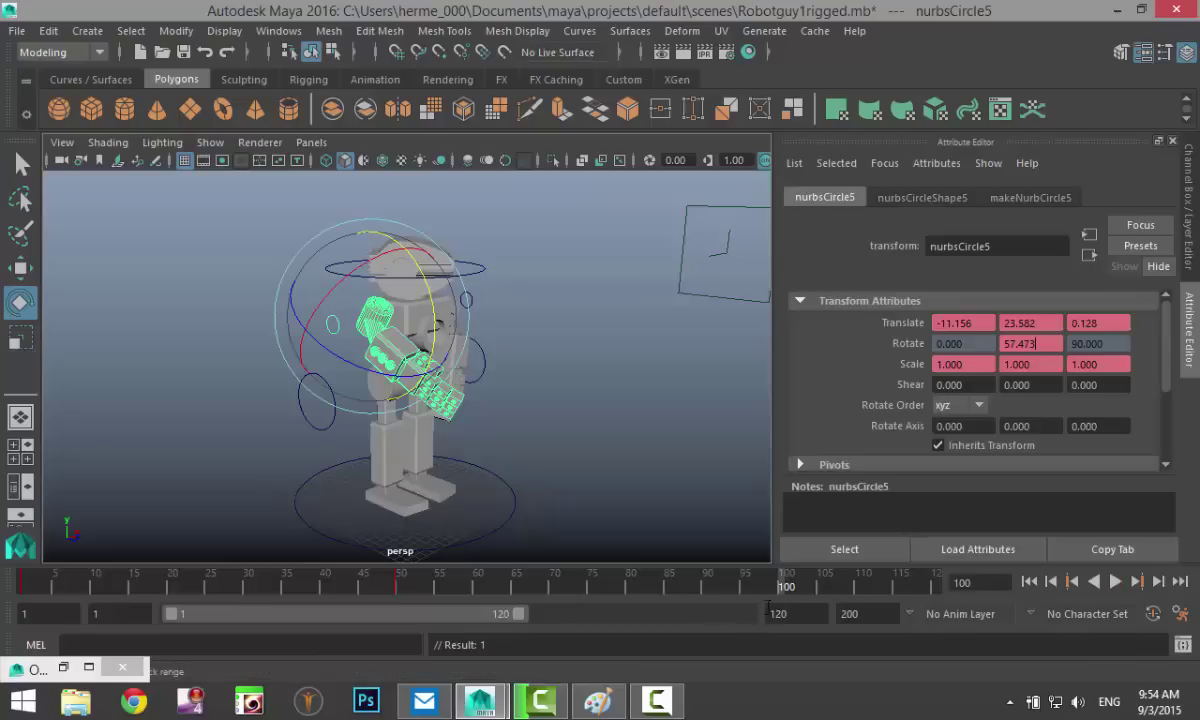
pyautogui.moveTo(404, 287); pyautogui.dragTo(402, 398)
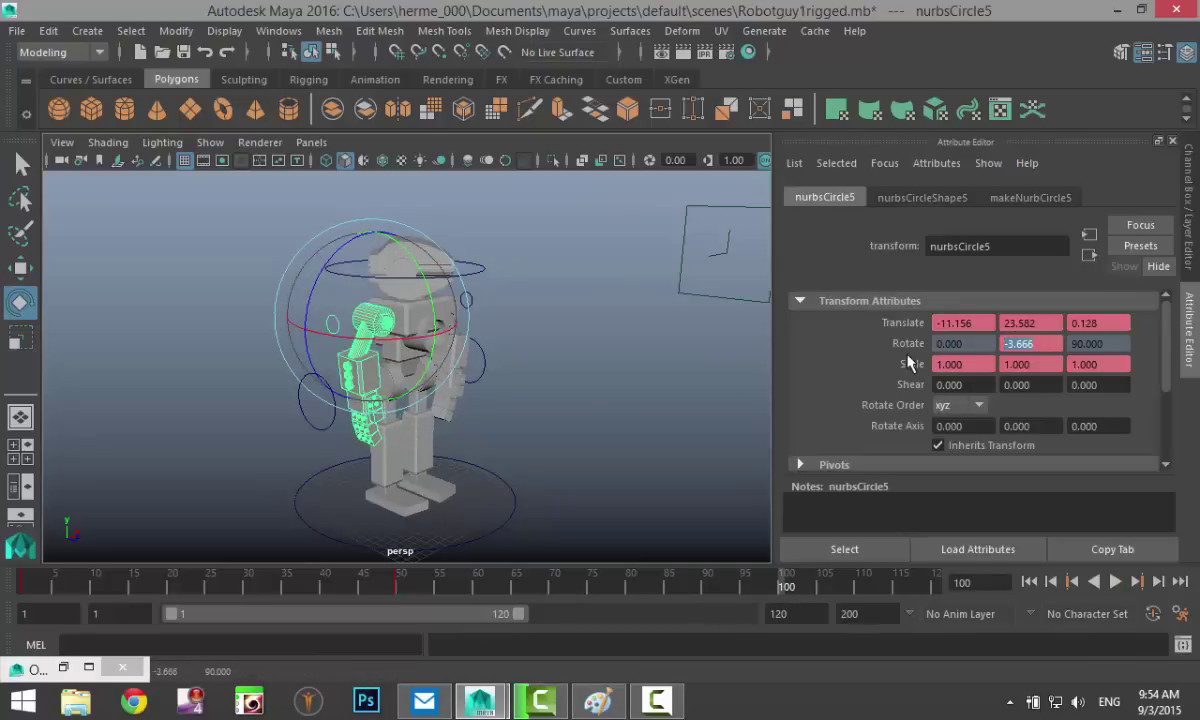
pyautogui.write('0')
pyautogui.press('Return')
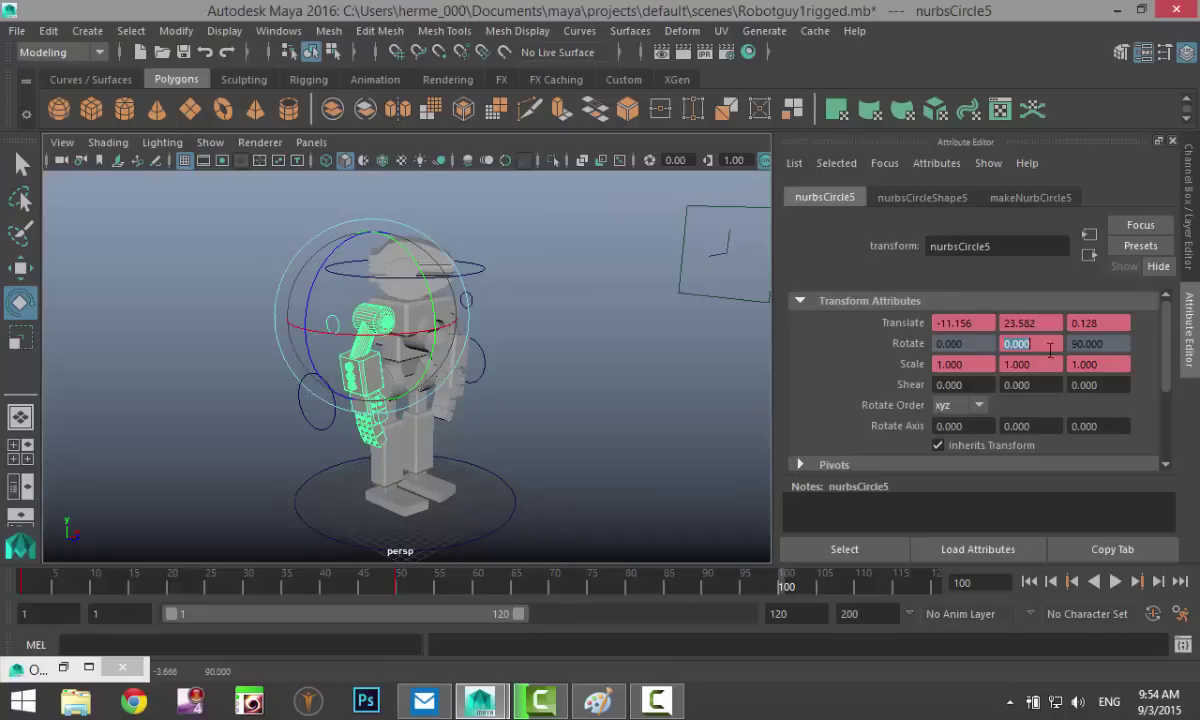
pyautogui.rightClick(1049, 347)
pyautogui.click(1073, 367)
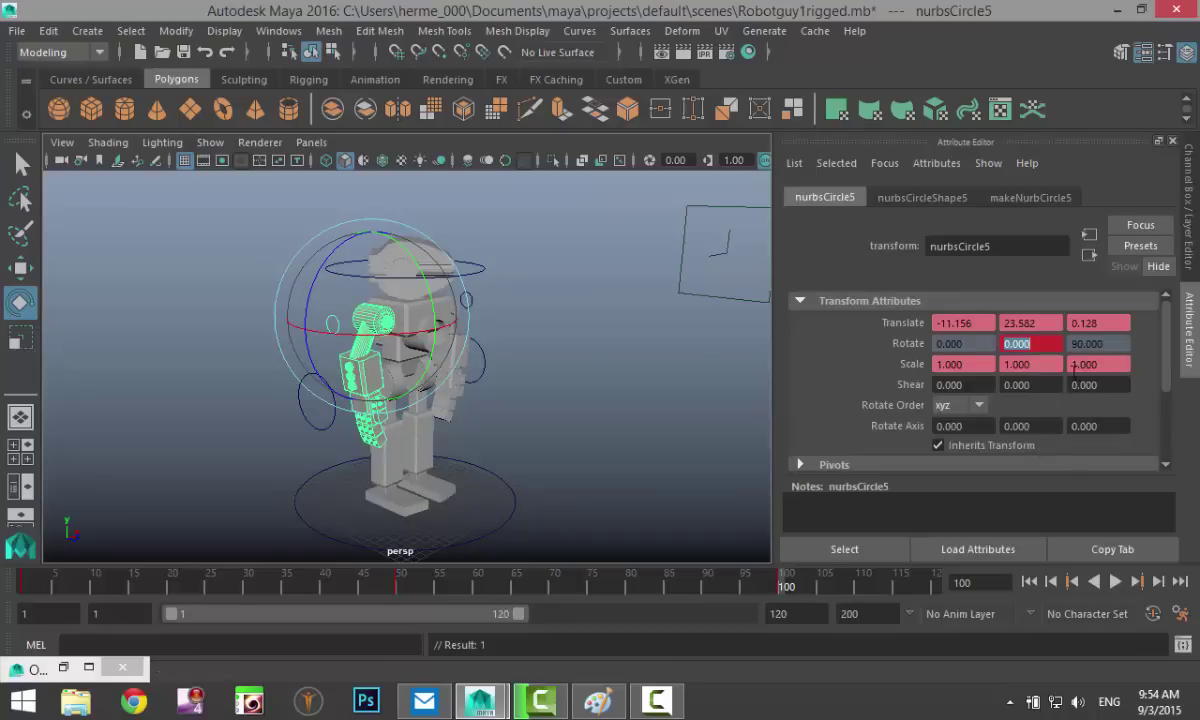
# Play back the right arm swing from frame 1, stop it and return to the first frame.
pyautogui.click(1030, 583)
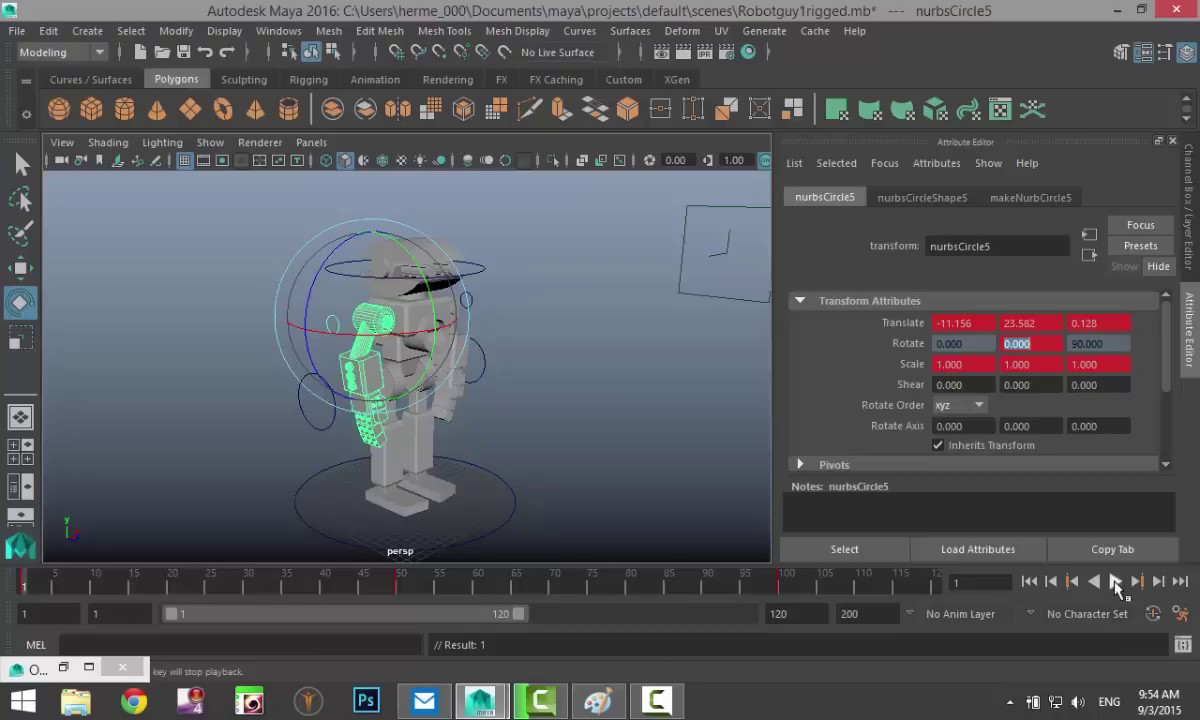
pyautogui.click(1116, 583)
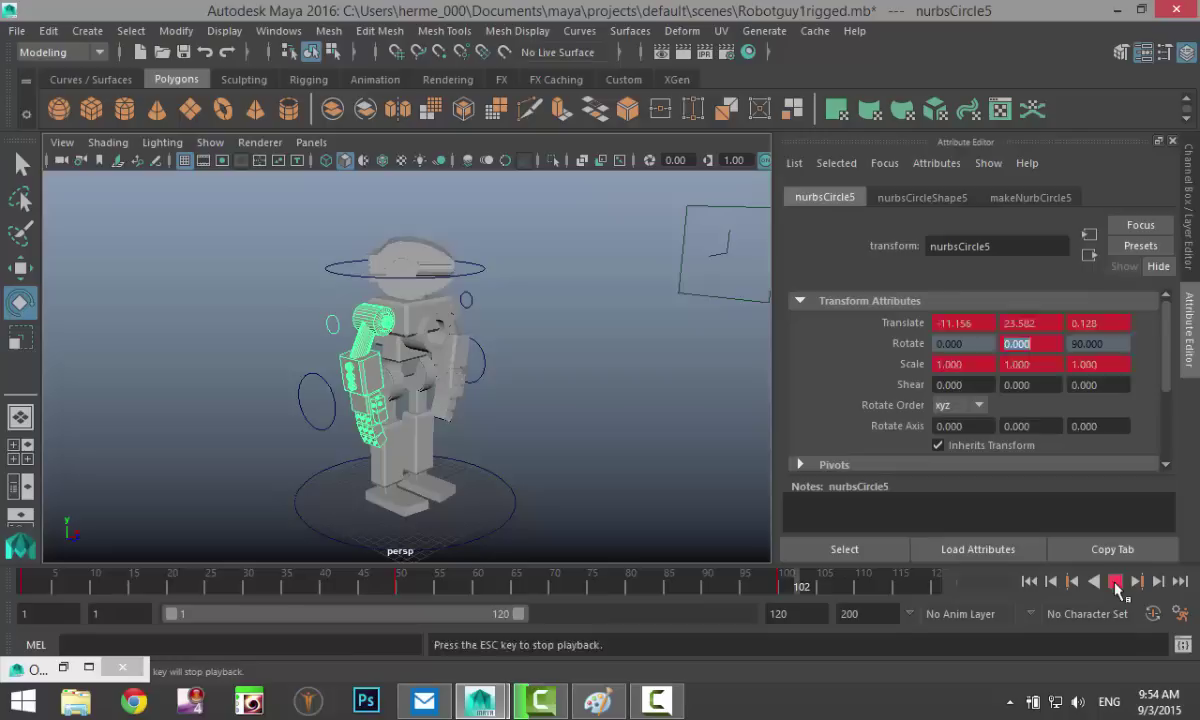
pyautogui.click(1116, 583)
pyautogui.click(1029, 582)
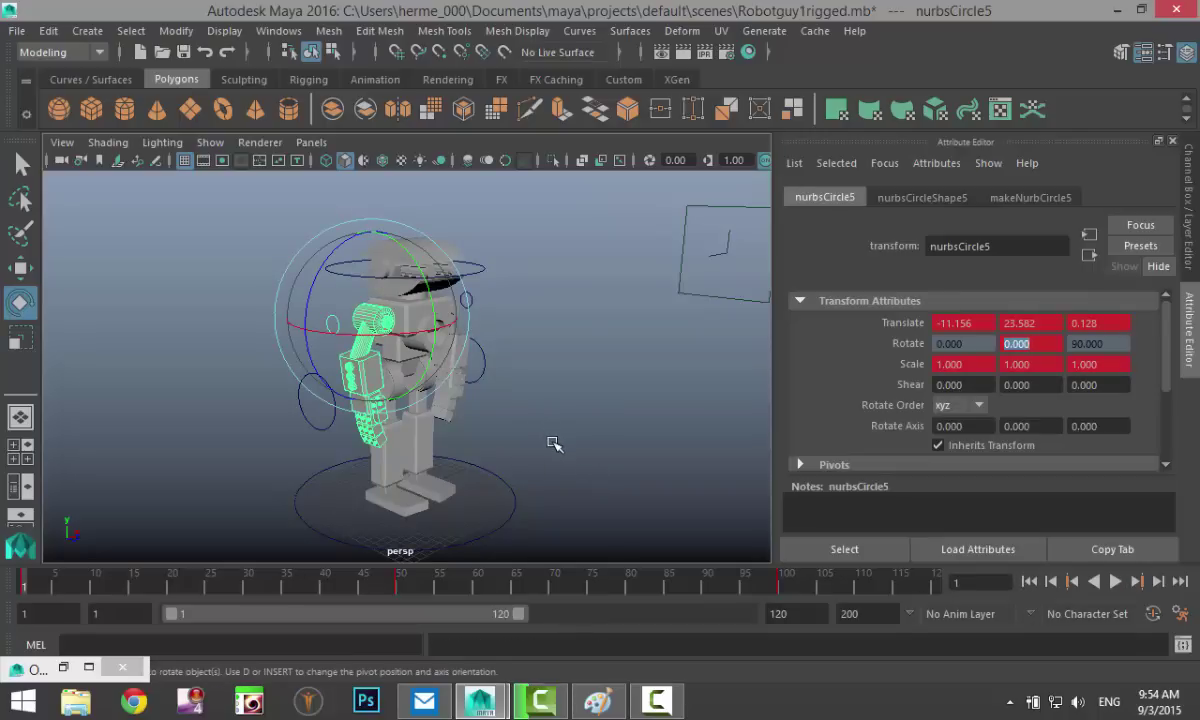
# Select the large base circle control under the robot's feet and key its transform channels at frame 1.
pyautogui.keyDown('alt'); pyautogui.moveTo(546, 442); pyautogui.dragTo(517, 443); pyautogui.keyUp('alt')
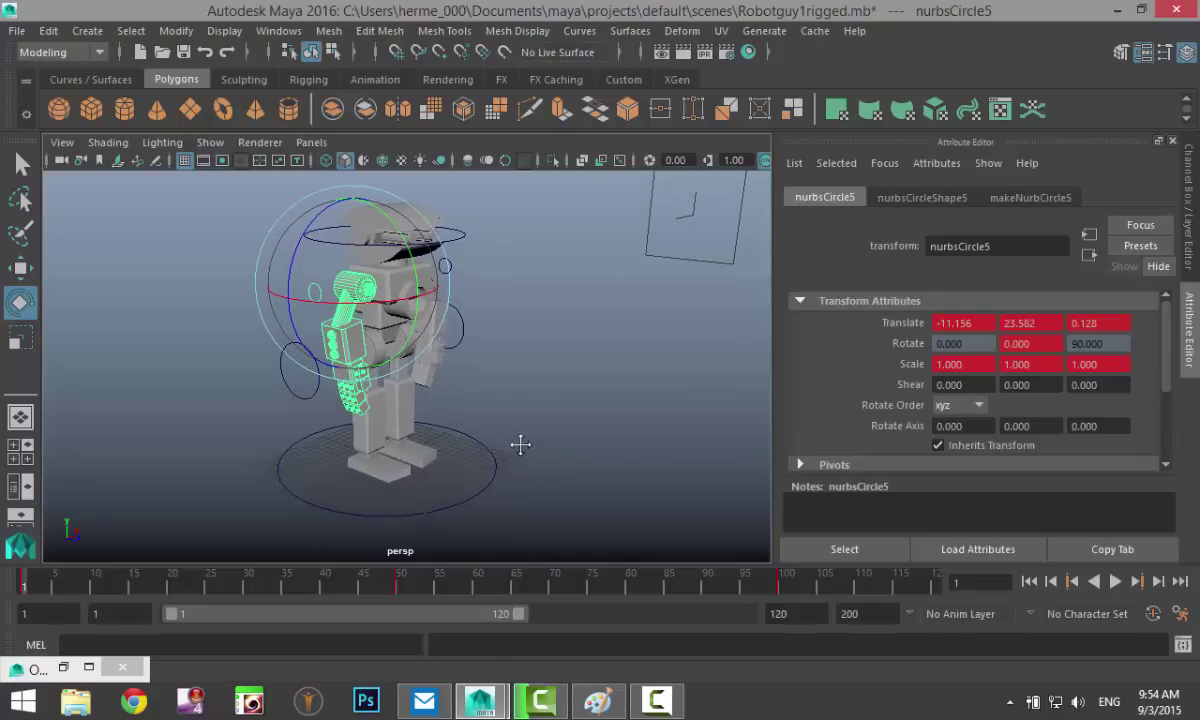
pyautogui.click(453, 507)
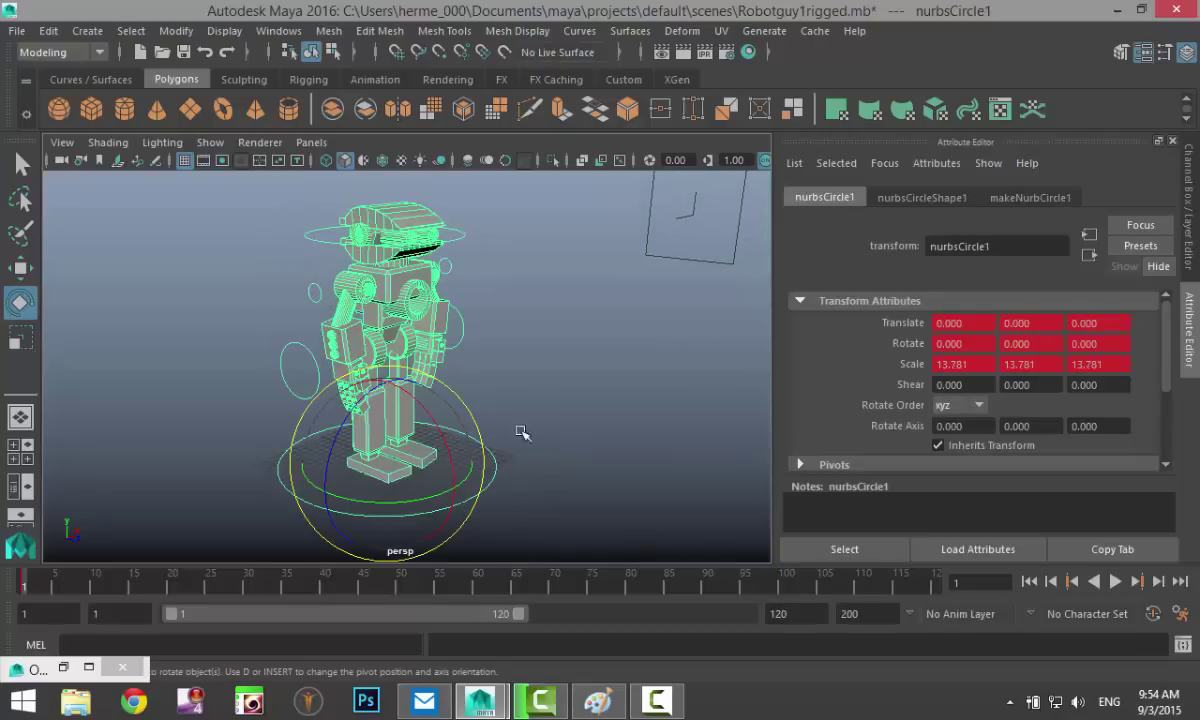
pyautogui.moveTo(143, 596); pyautogui.dragTo(20, 590)
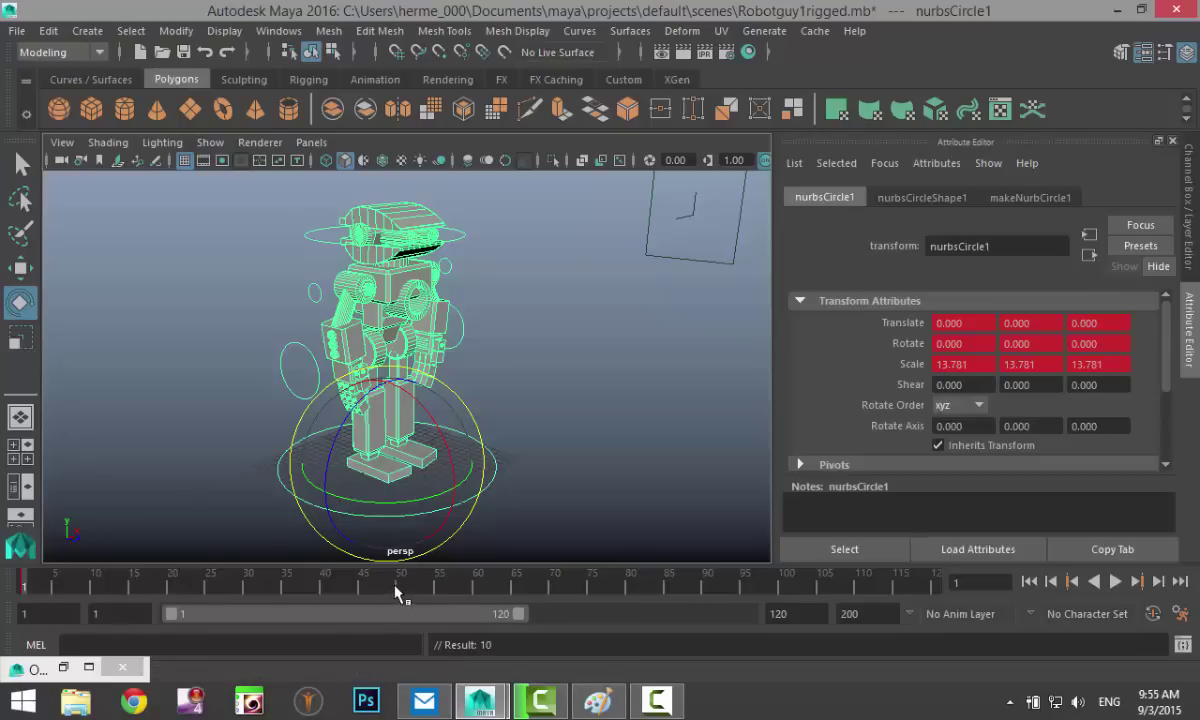
# At frame 50, move the base control forward to about 12.08 in Z and set a key on Translate Z.
pyautogui.hotkey('alt', 'v')
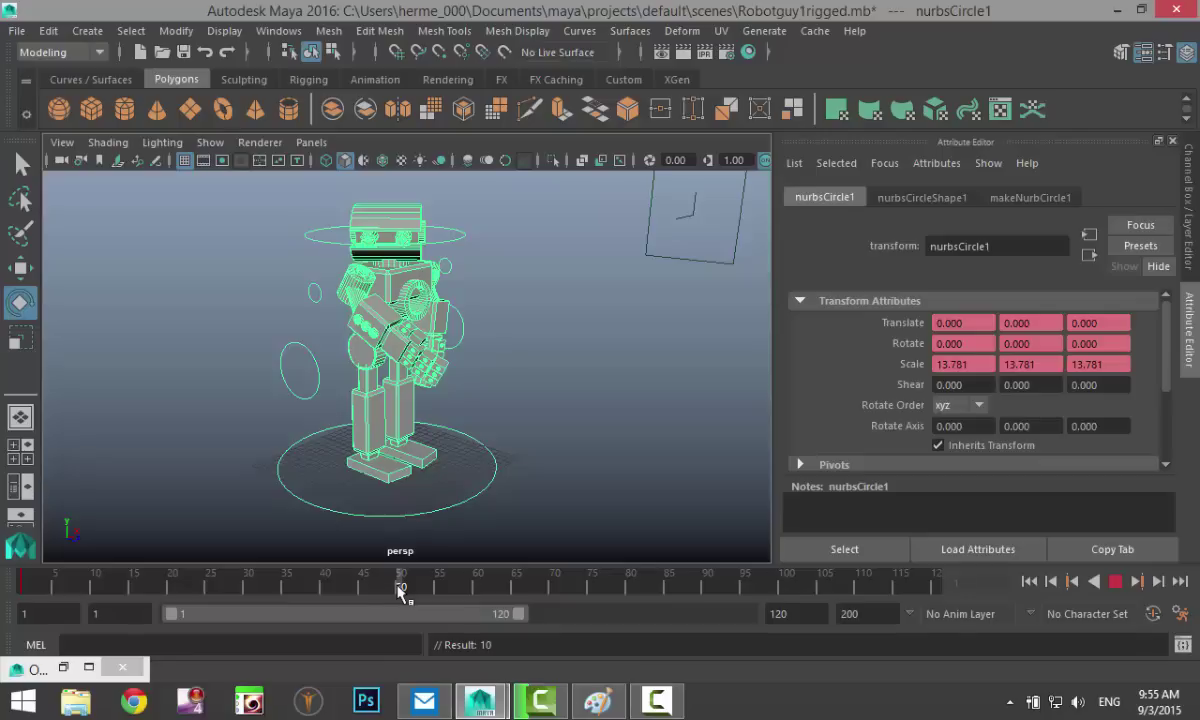
pyautogui.hotkey('alt', 'v')
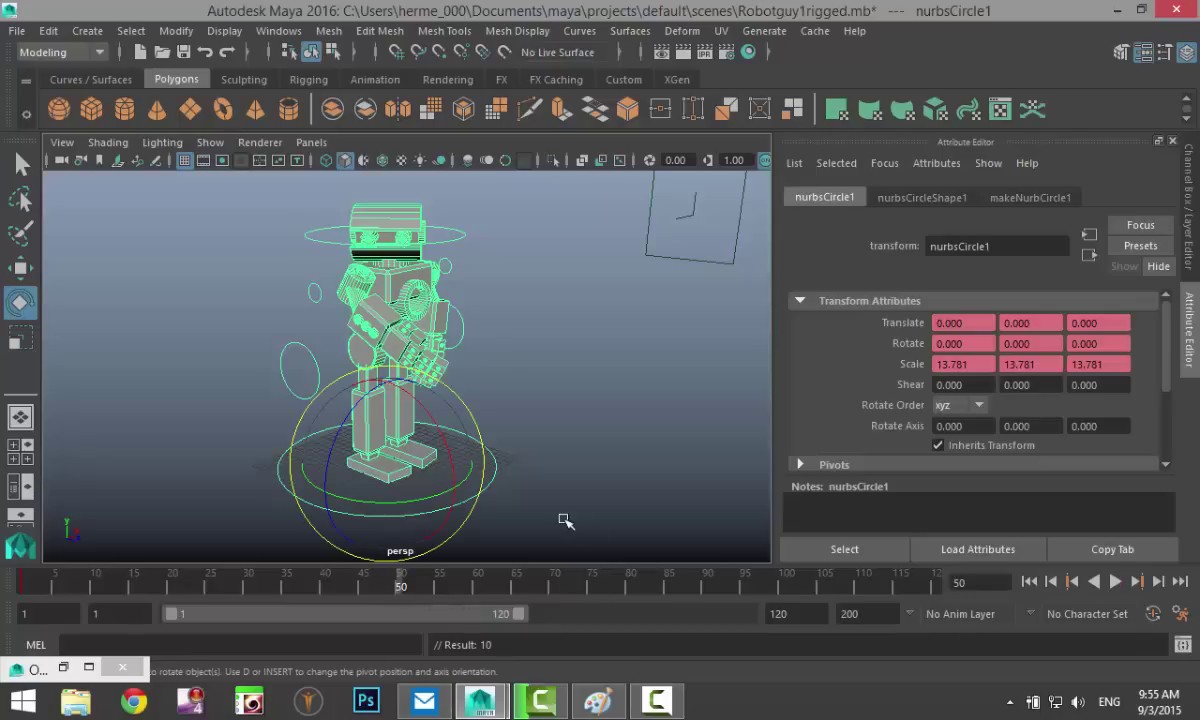
pyautogui.press('w')
pyautogui.moveTo(462, 495); pyautogui.dragTo(559, 533)
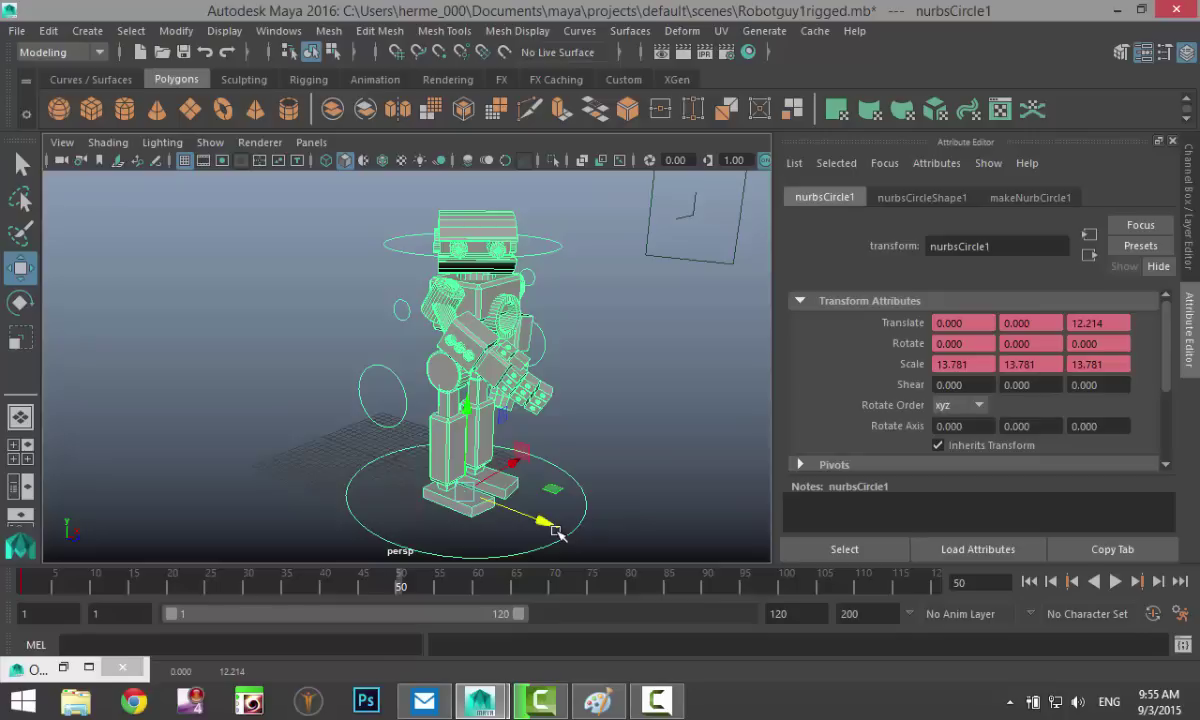
pyautogui.moveTo(545, 525)
pyautogui.mouseDown()
pyautogui.moveTo(519, 514)
pyautogui.moveTo(551, 530)
pyautogui.mouseUp()
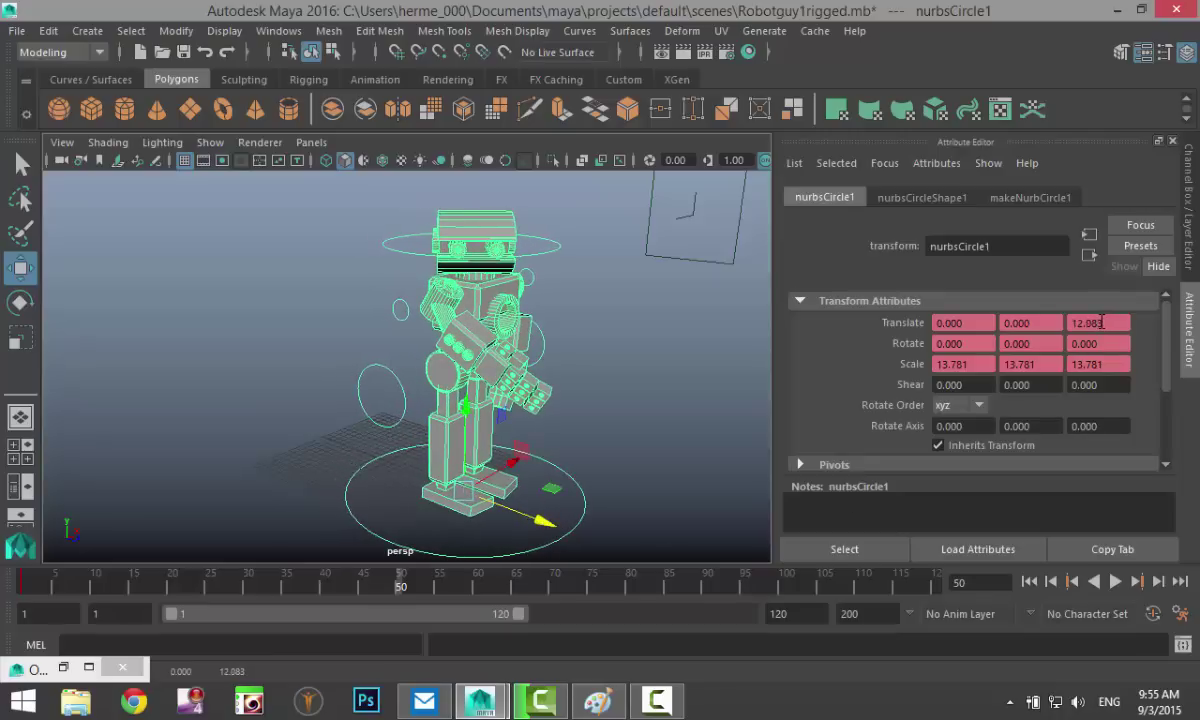
pyautogui.rightClick(1100, 322)
pyautogui.click(1066, 349)
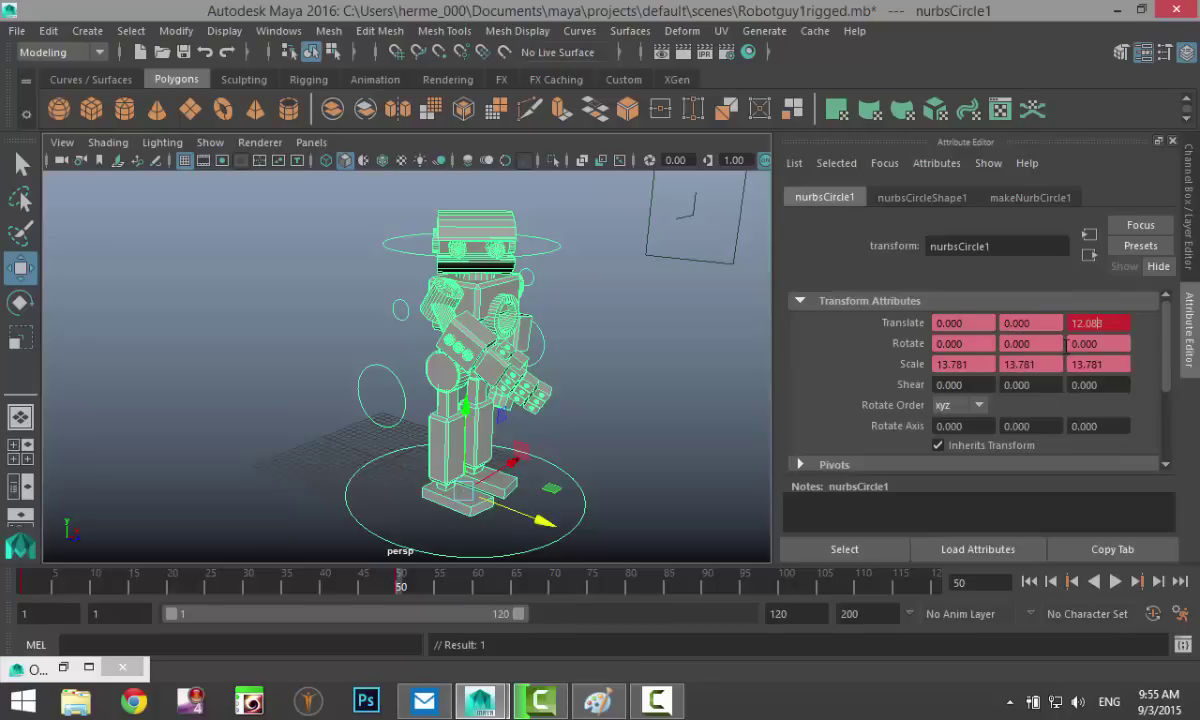
# Play back the robot's forward movement from frame 1, stop it and return to the first frame.
pyautogui.click(1029, 582)
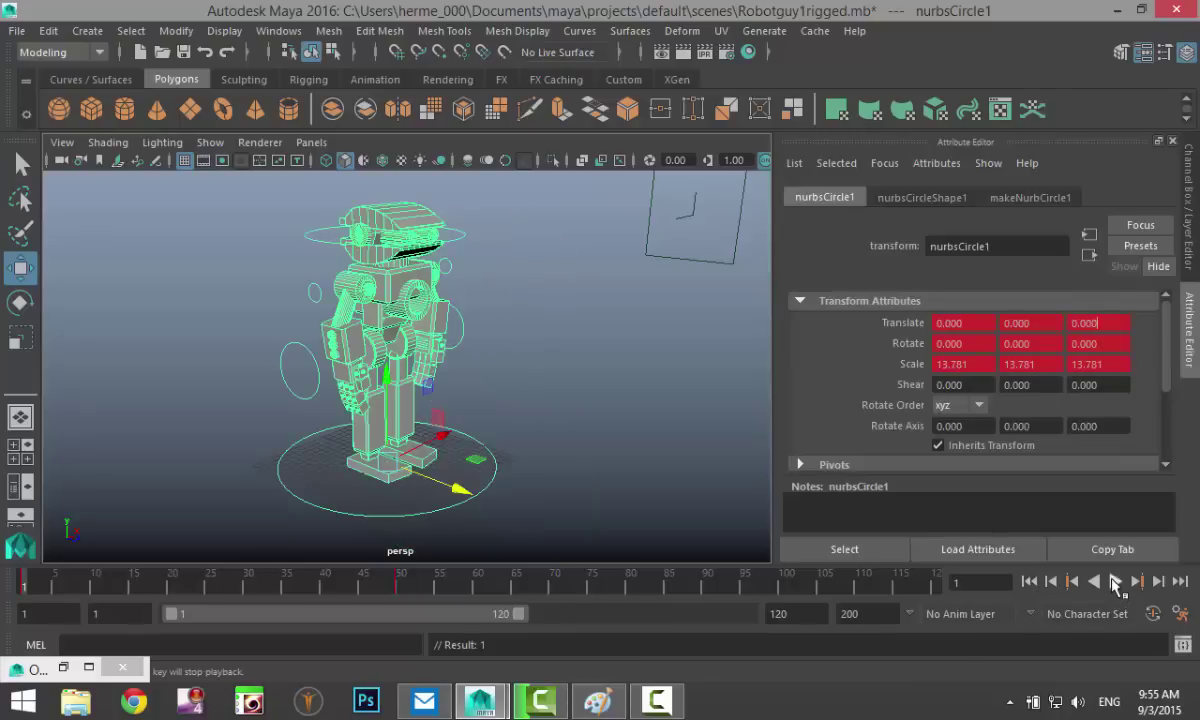
pyautogui.click(1115, 582)
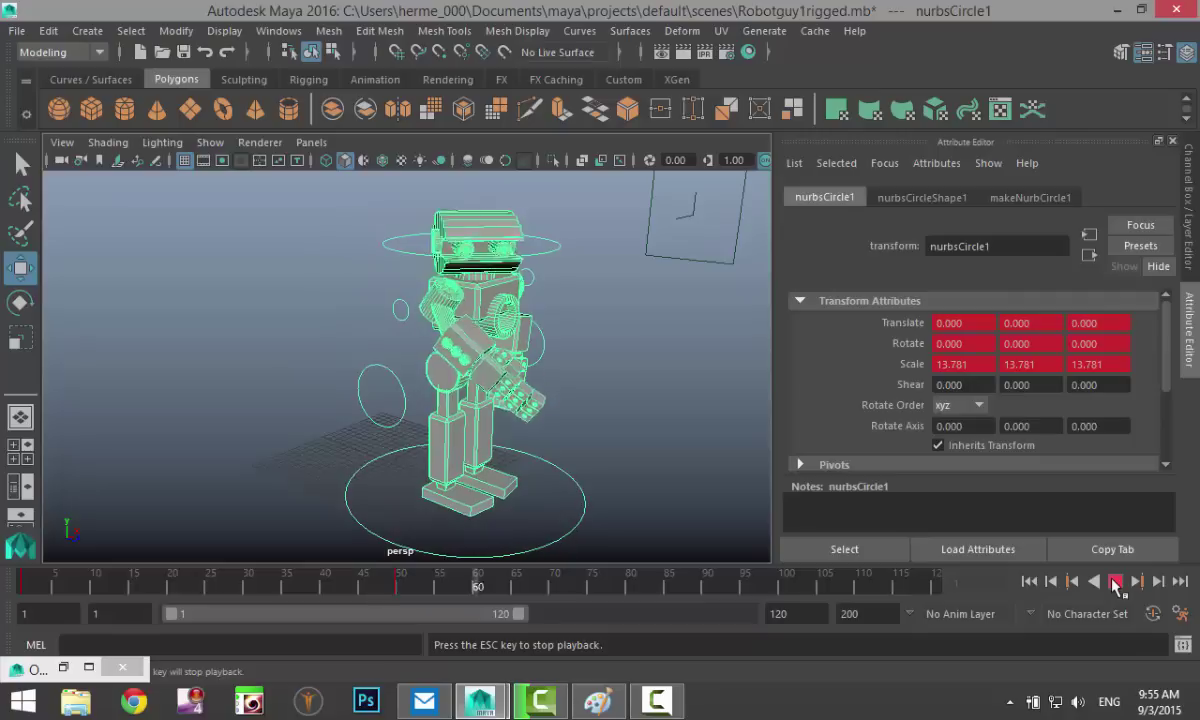
pyautogui.click(1115, 582)
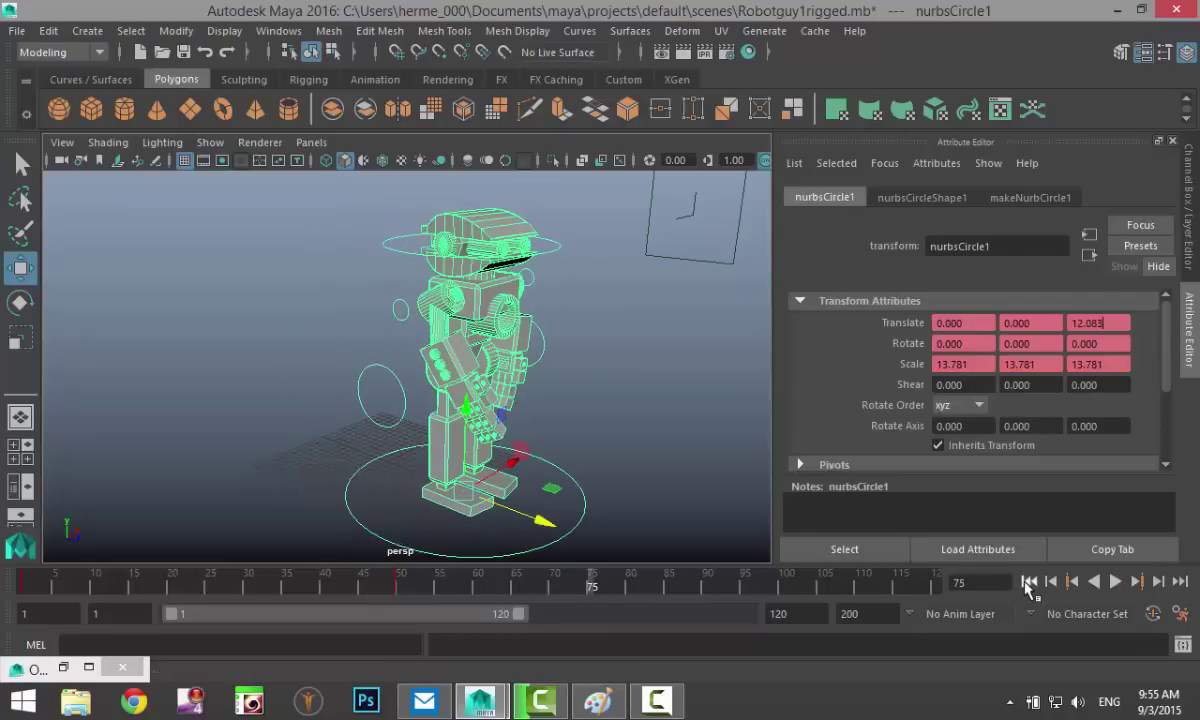
pyautogui.click(1028, 582)
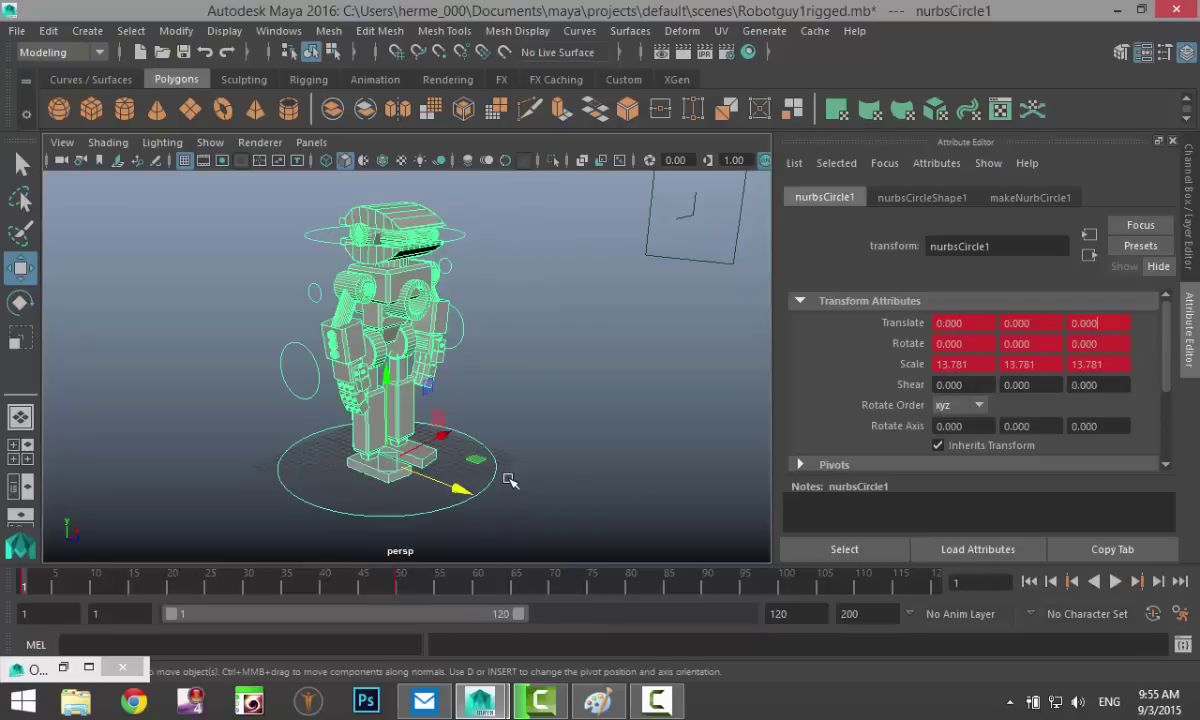
# Select the robot's left shoulder circle control and key its transform channels at frame 1.
pyautogui.keyDown('alt'); pyautogui.moveTo(570, 452); pyautogui.dragTo(546, 447); pyautogui.keyUp('alt')
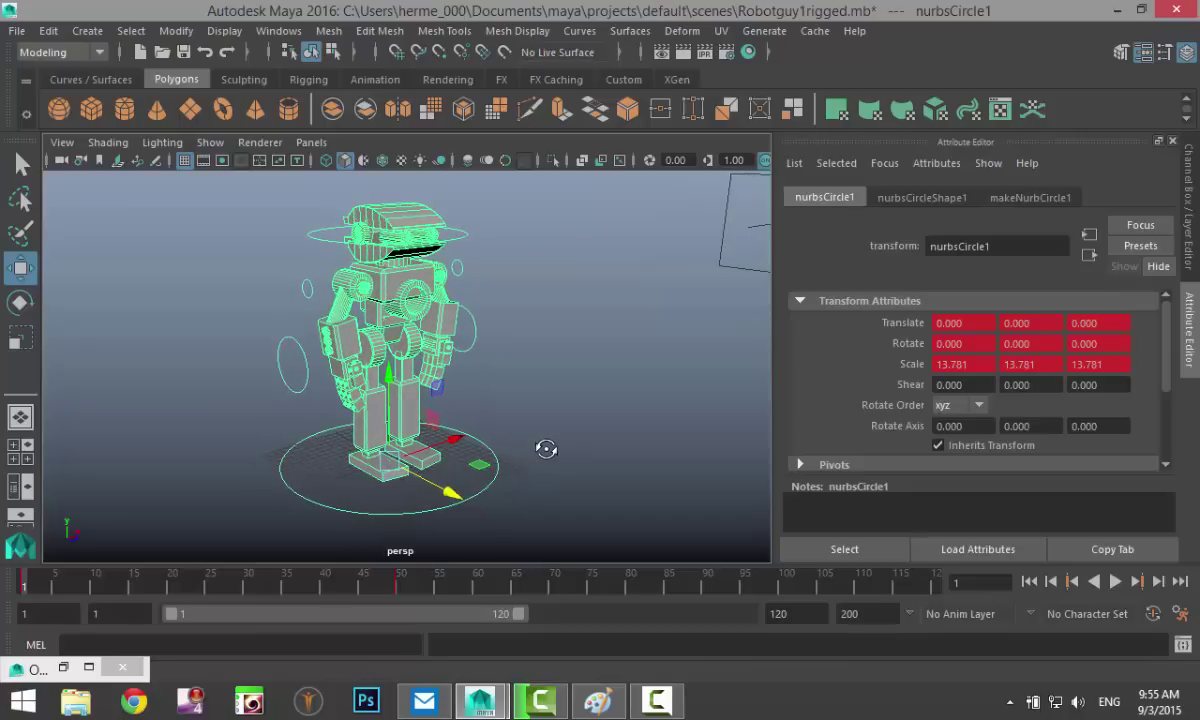
pyautogui.click(459, 271)
pyautogui.keyDown('alt'); pyautogui.moveTo(571, 442); pyautogui.dragTo(594, 431); pyautogui.keyUp('alt')
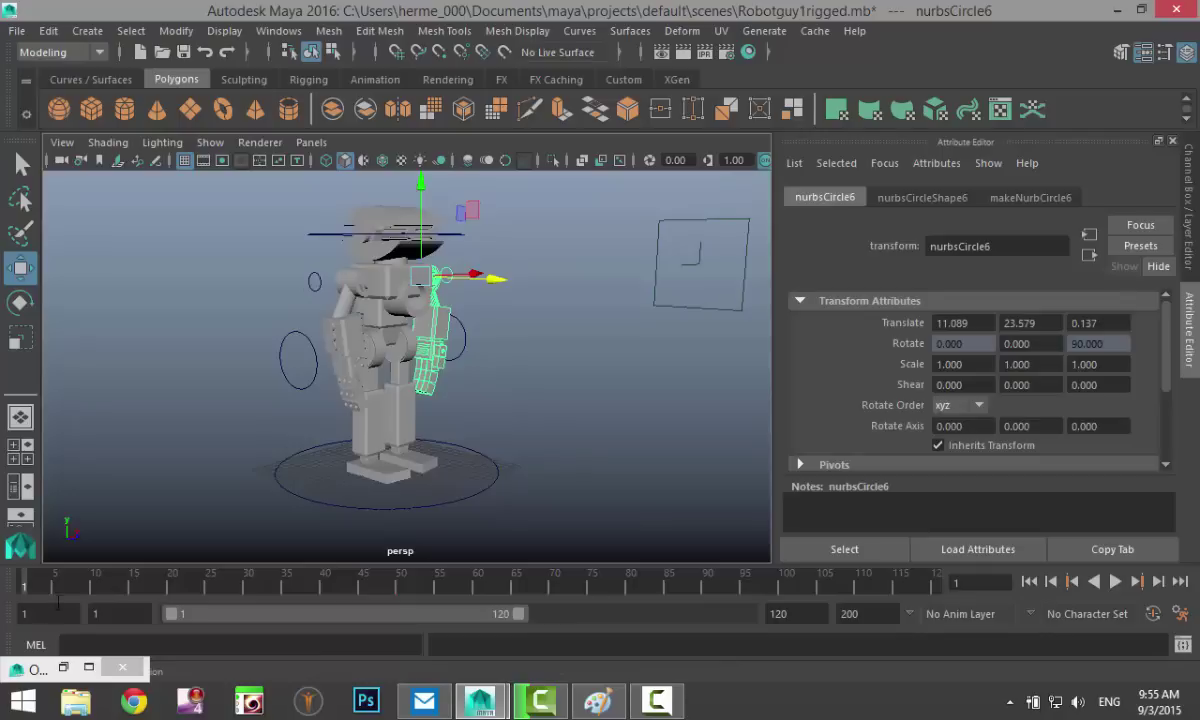
pyautogui.press('s')
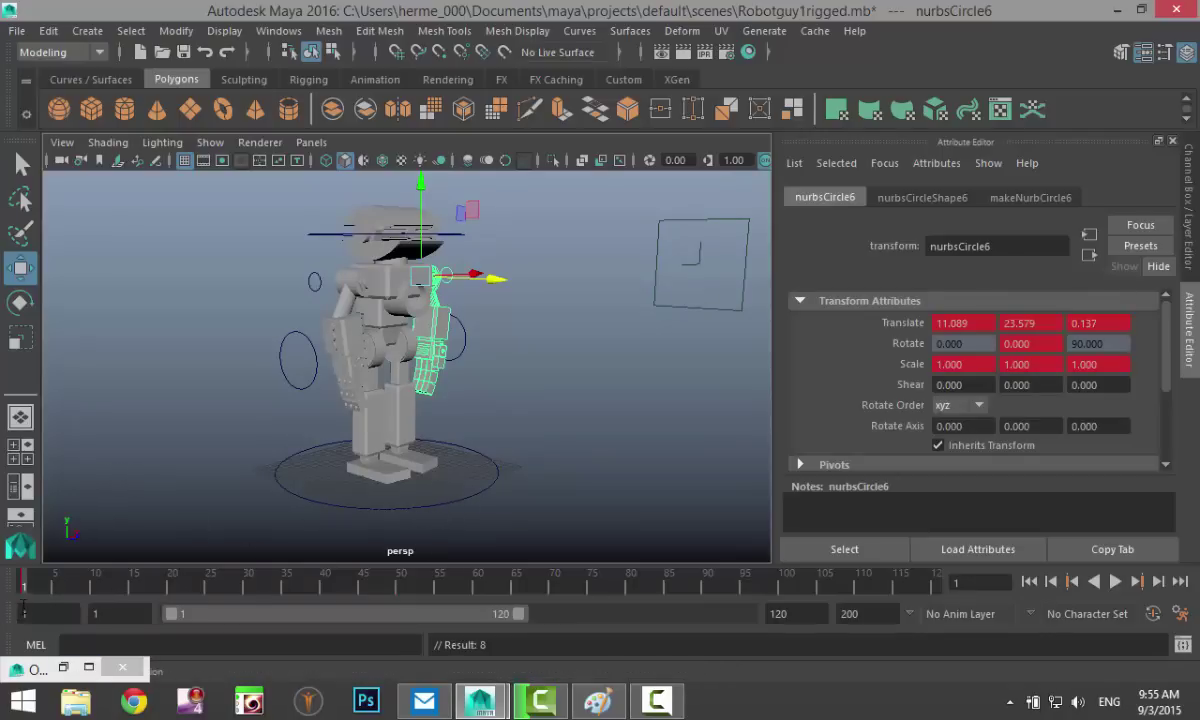
# At frame 50, swing the left shoulder control to about -53 degrees in Y and set a key on Rotate Y.
pyautogui.moveTo(40, 588); pyautogui.dragTo(398, 594)
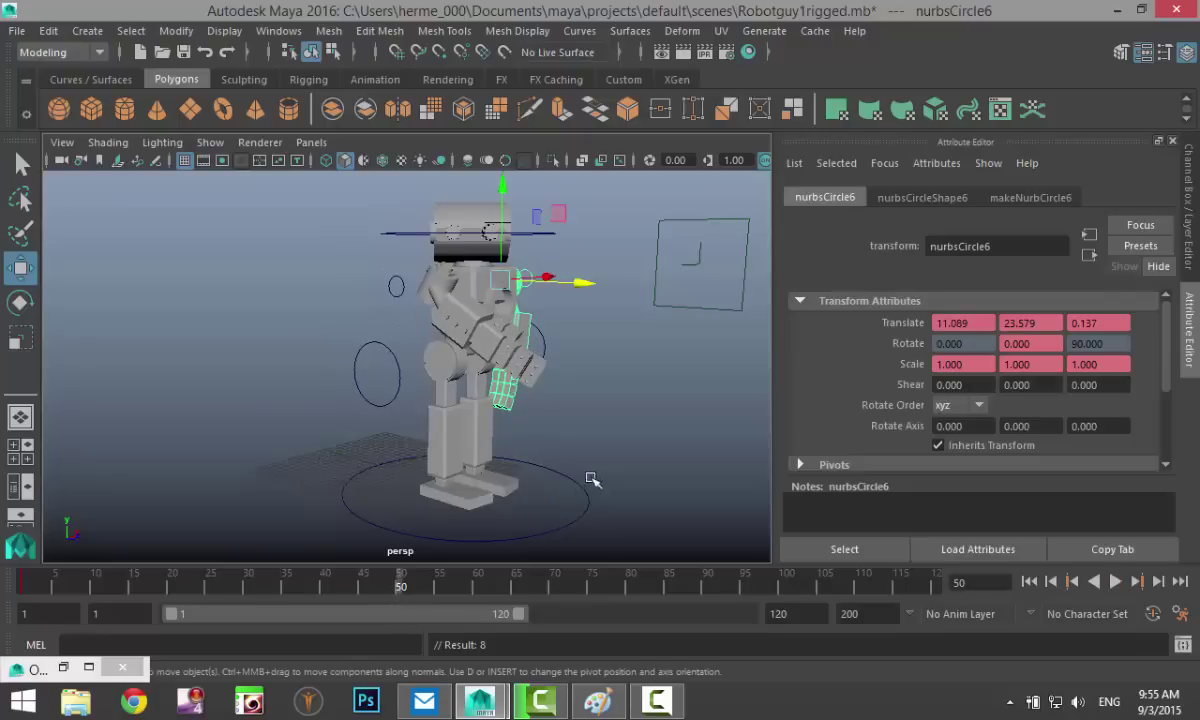
pyautogui.keyDown('alt'); pyautogui.moveTo(555, 448); pyautogui.dragTo(361, 482); pyautogui.keyUp('alt')
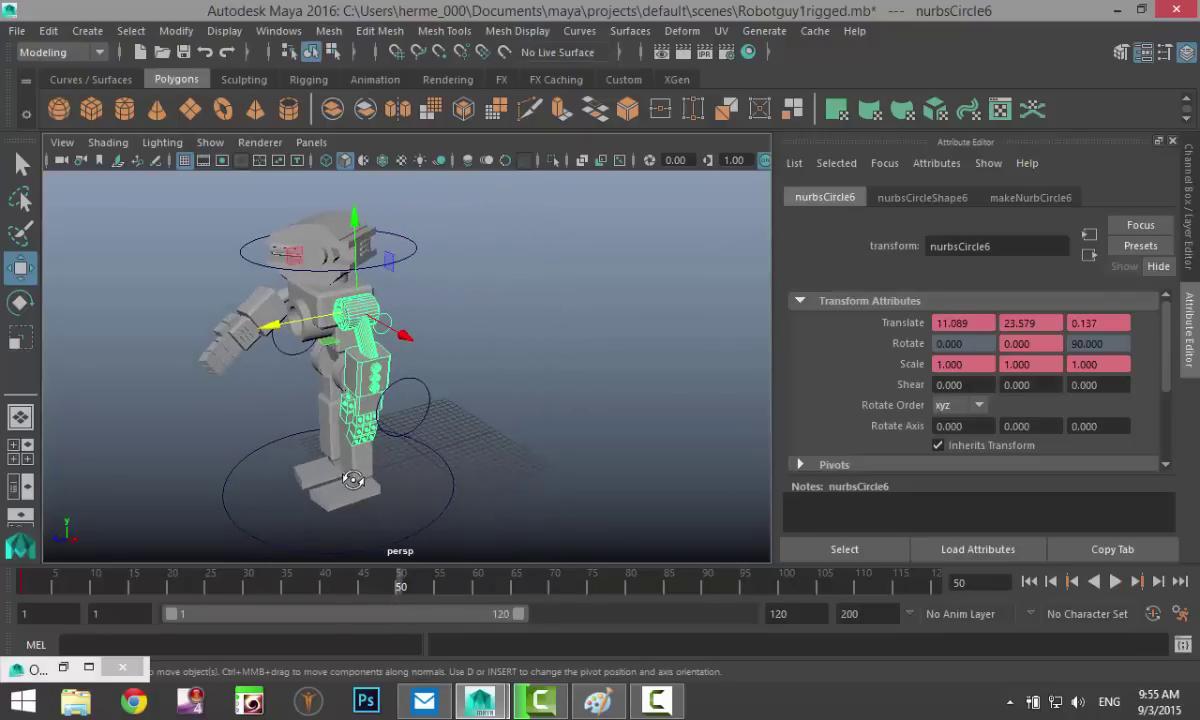
pyautogui.press('e')
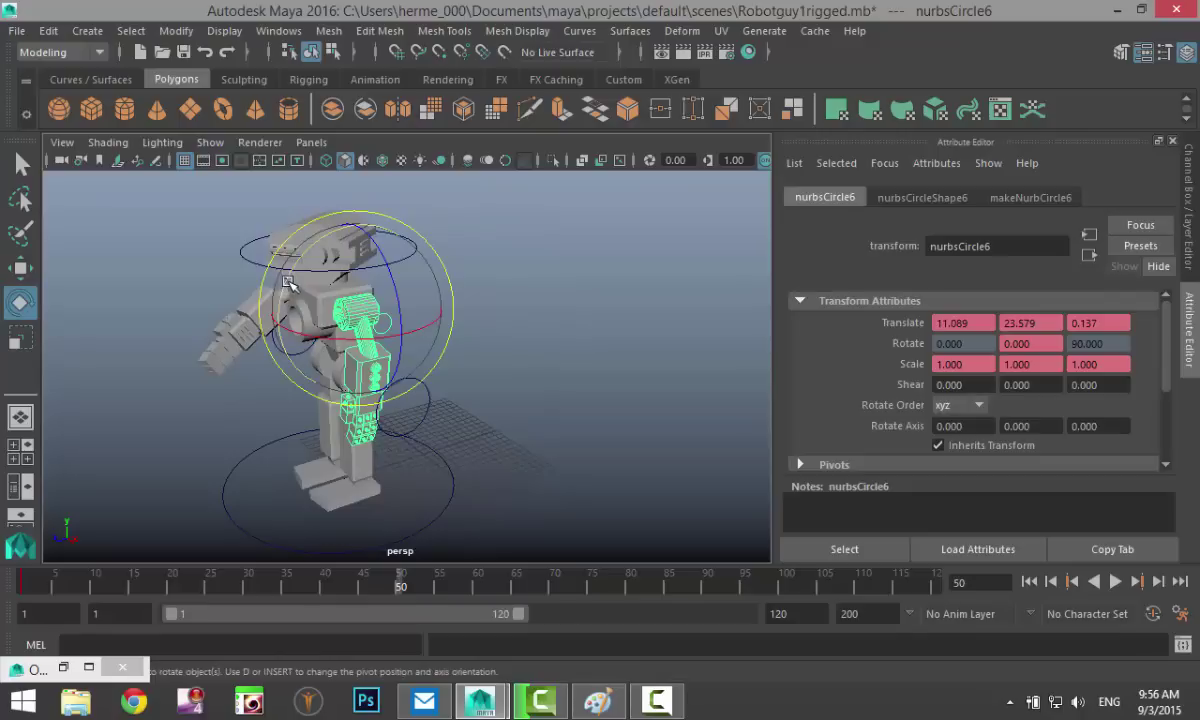
pyautogui.moveTo(285, 279); pyautogui.dragTo(345, 368)
pyautogui.rightClick(1033, 343)
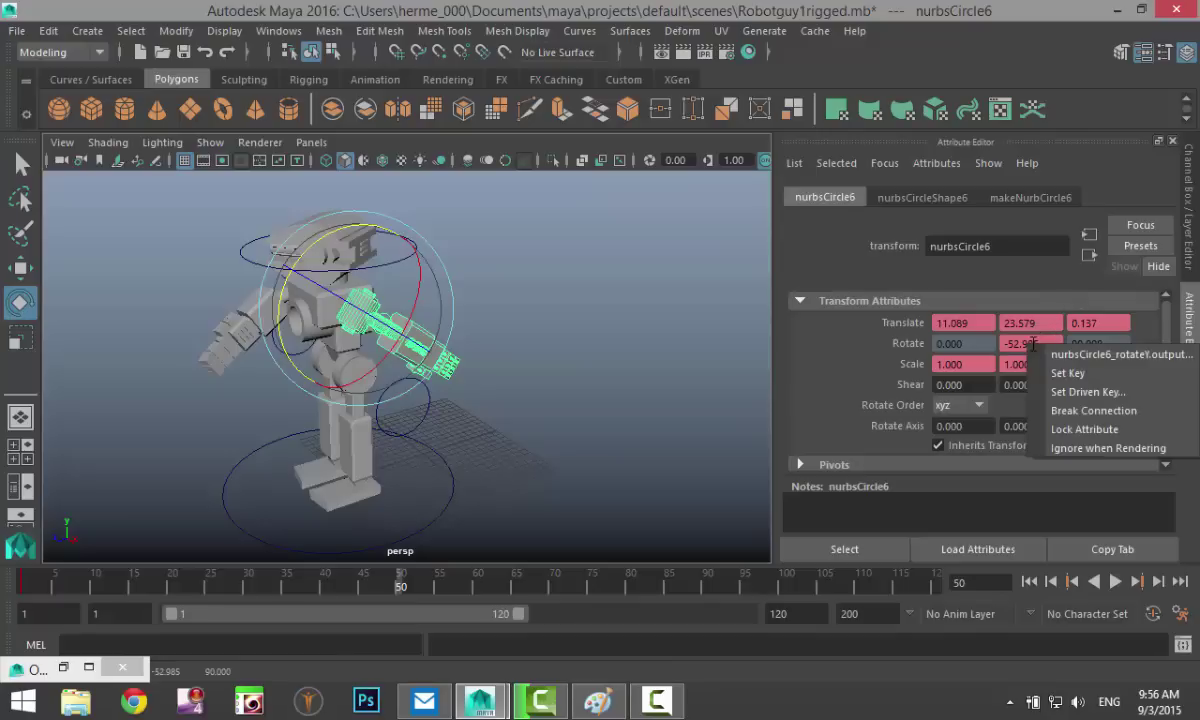
pyautogui.click(1068, 373)
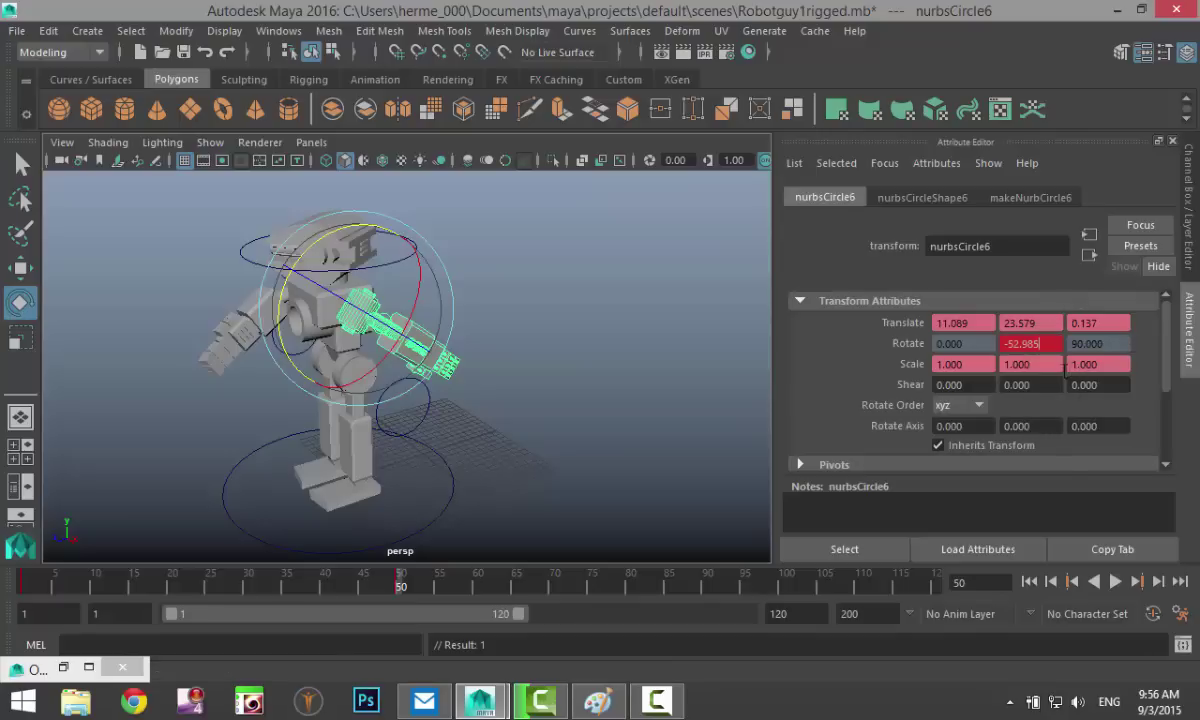
# Deselect everything, play back the combined head, arm and body animation from frame 1, and stop it.
pyautogui.click(672, 418)
pyautogui.click(1029, 581)
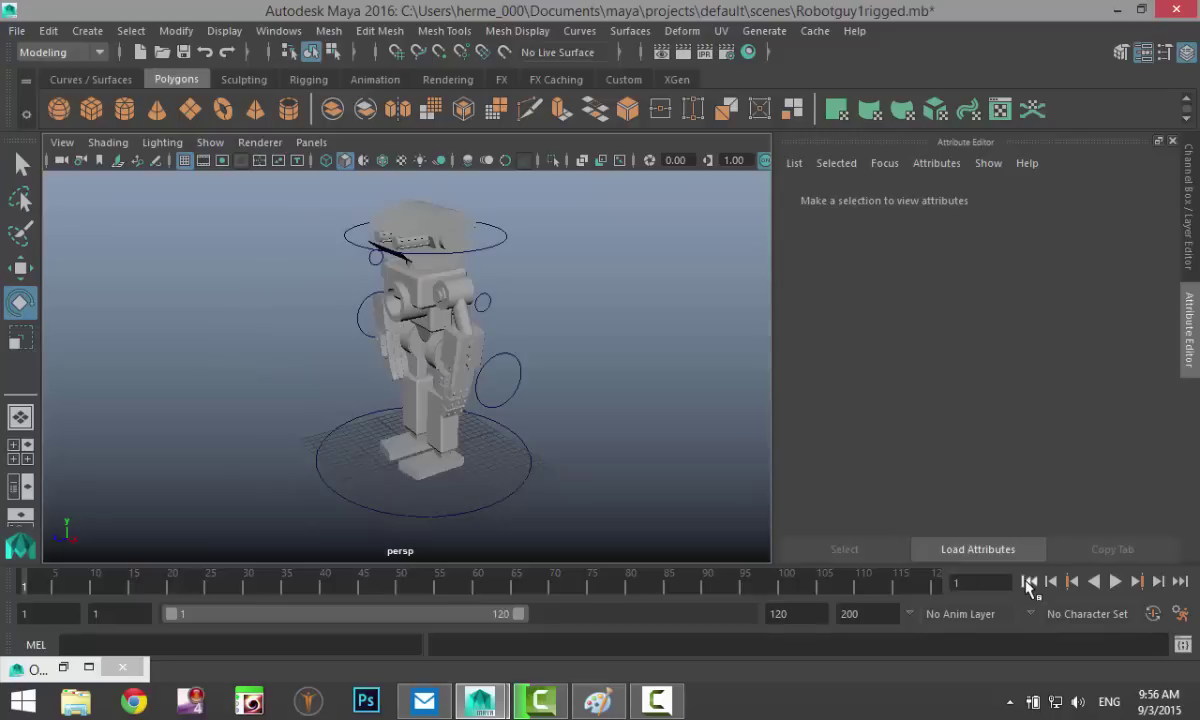
pyautogui.keyDown('alt'); pyautogui.moveTo(368, 510); pyautogui.dragTo(605, 479); pyautogui.keyUp('alt')
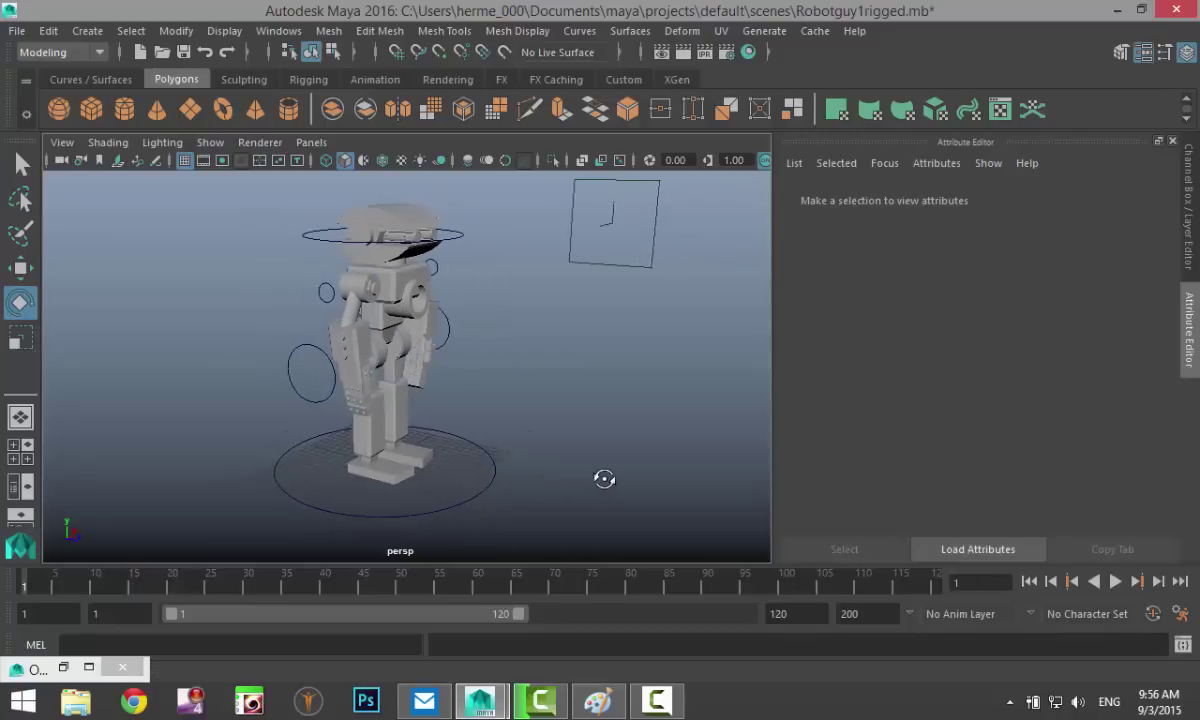
pyautogui.click(1115, 582)
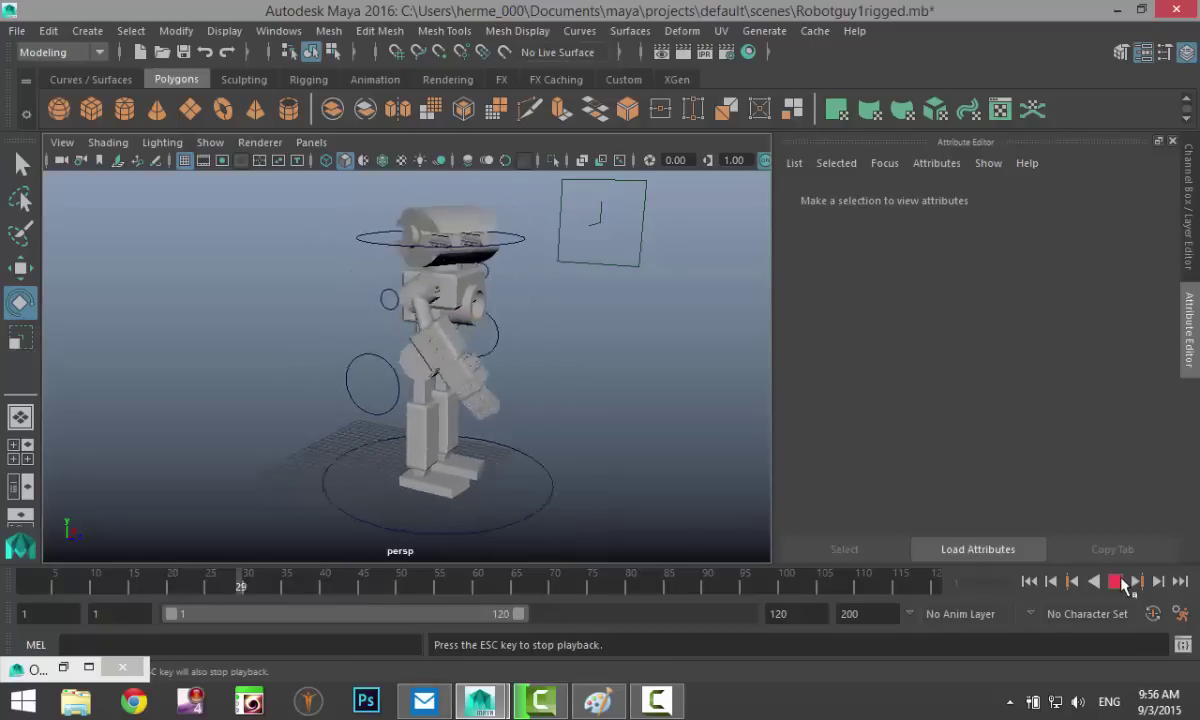
pyautogui.click(1116, 581)
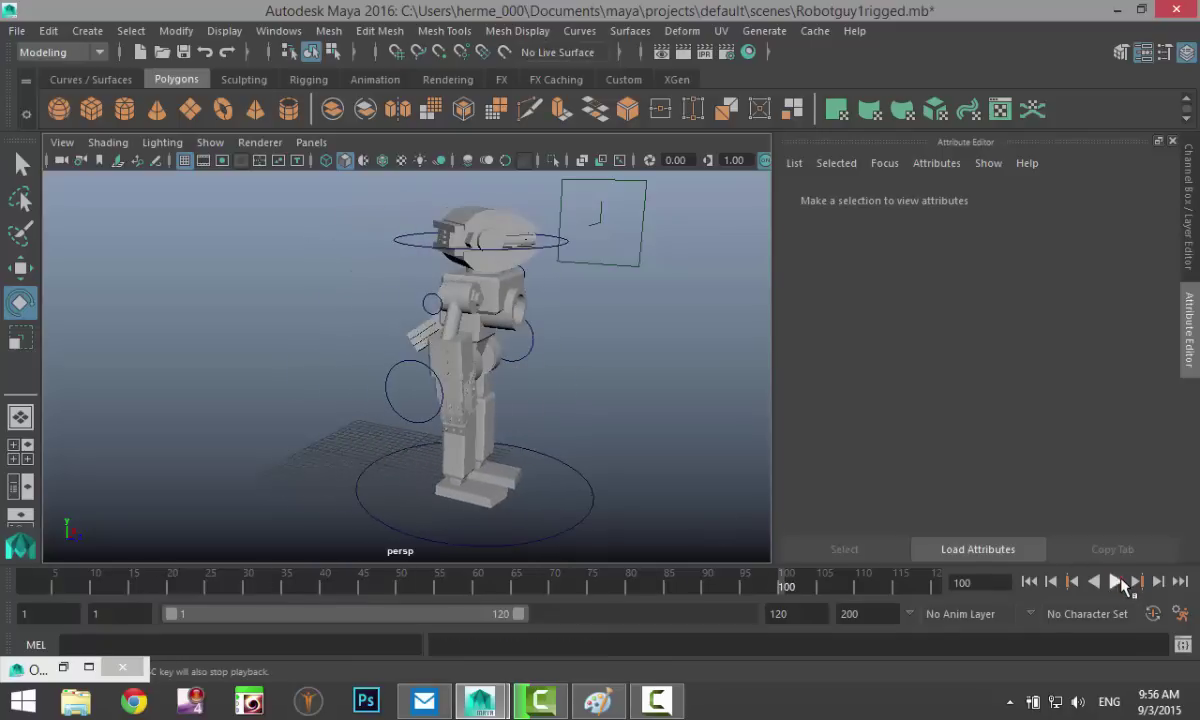
# Review the combined animation from frame 1 up to frame 50.
pyautogui.click(1029, 582)
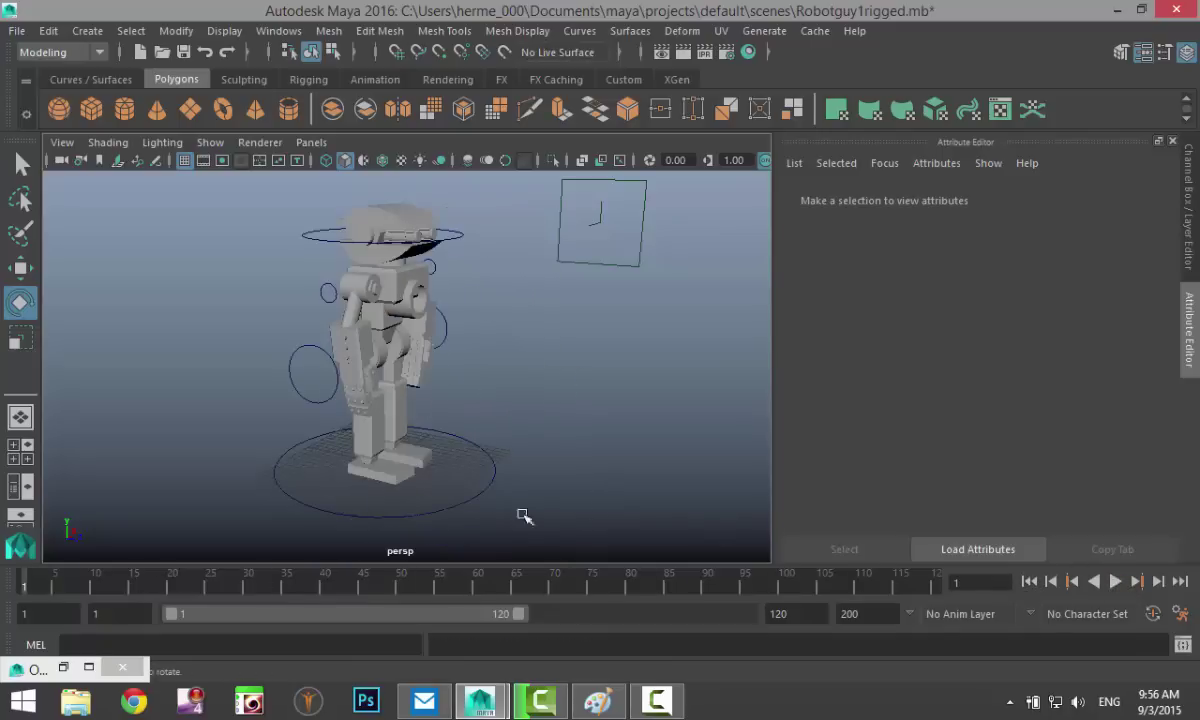
pyautogui.hotkey('alt', 'v')
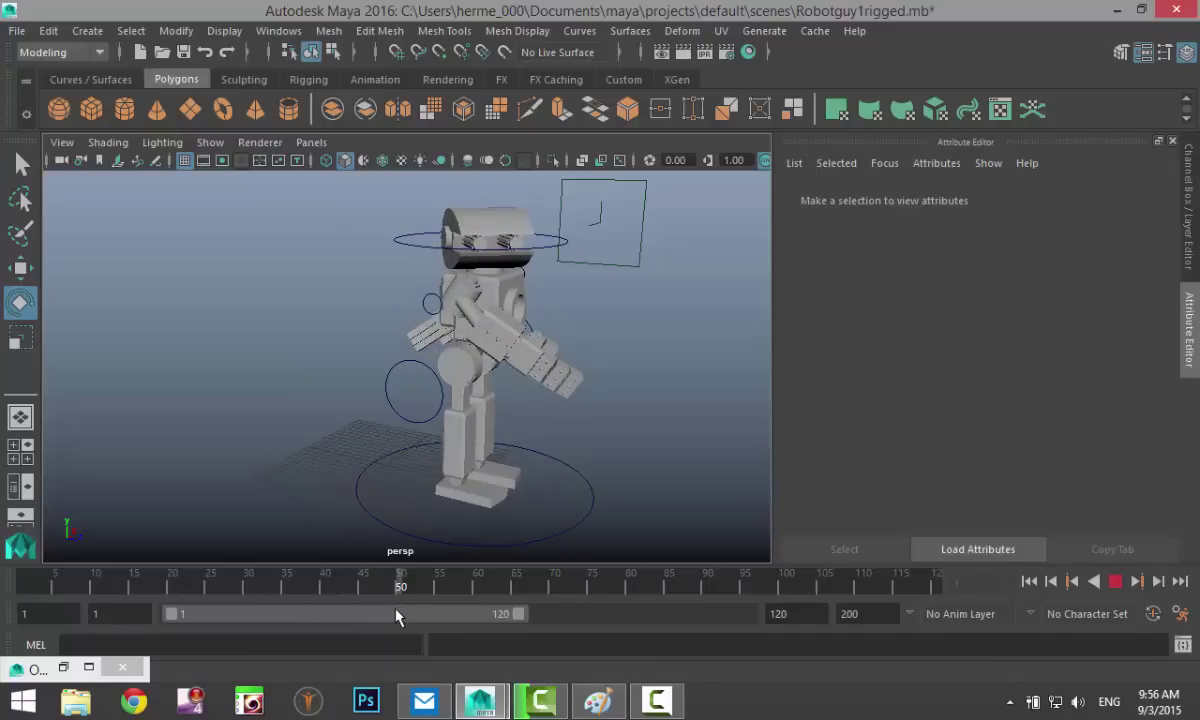
pyautogui.hotkey('alt', 'v')
# Select the robot's left shoulder circle control, set its Rotate Y to 0 at frame 100 and key Rotate Y.
pyautogui.keyDown('alt'); pyautogui.moveTo(657, 476); pyautogui.dragTo(411, 500); pyautogui.keyUp('alt')
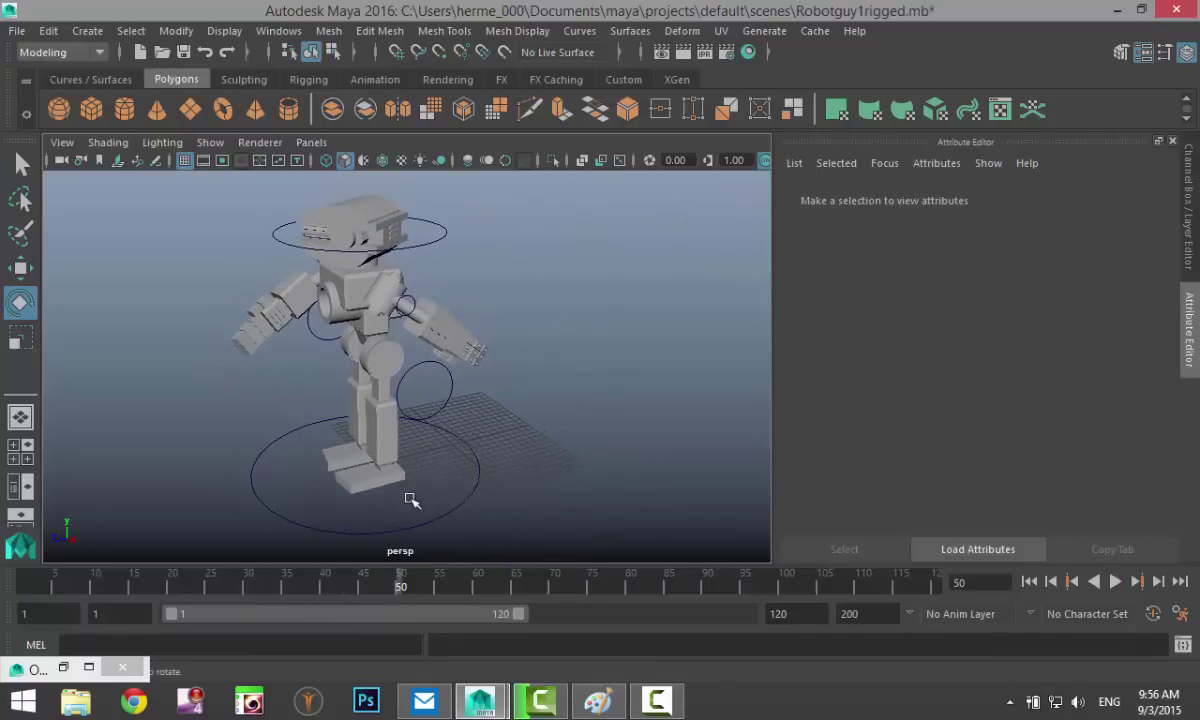
pyautogui.moveTo(488, 461)
pyautogui.keyDown('alt'); pyautogui.mouseDown()
pyautogui.moveTo(493, 439)
pyautogui.moveTo(483, 445)
pyautogui.mouseUp(); pyautogui.keyUp('alt')
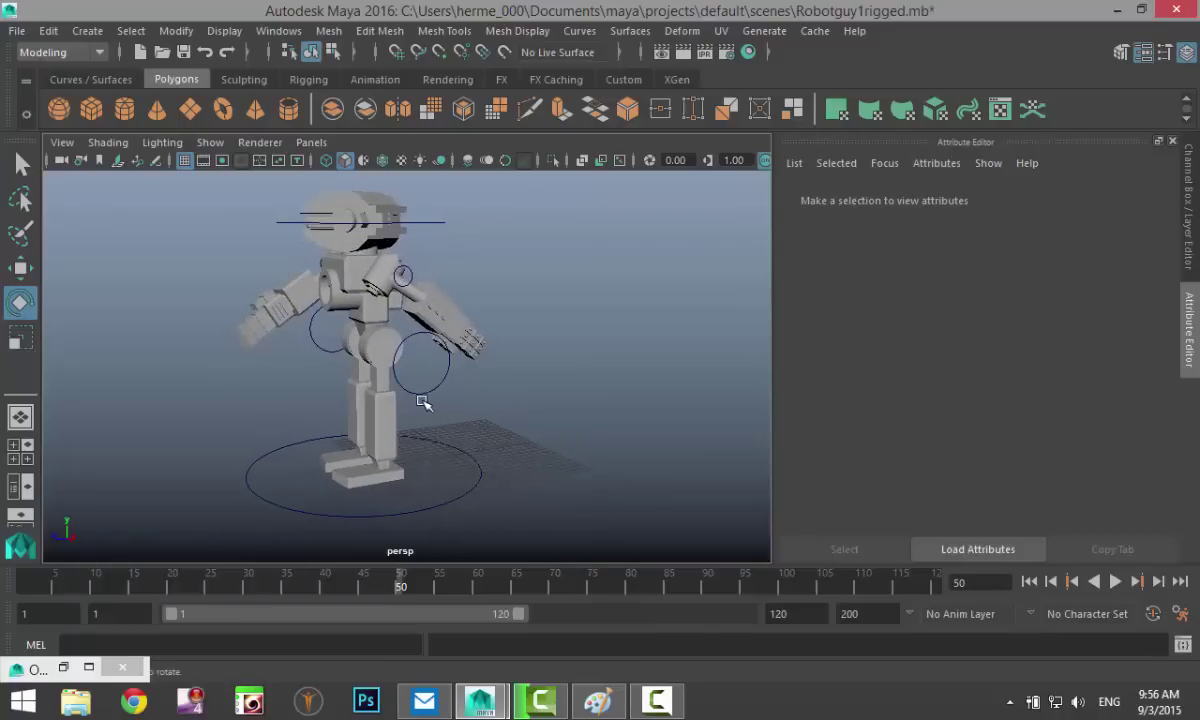
pyautogui.keyDown('alt'); pyautogui.moveTo(419, 404); pyautogui.dragTo(457, 417); pyautogui.keyUp('alt')
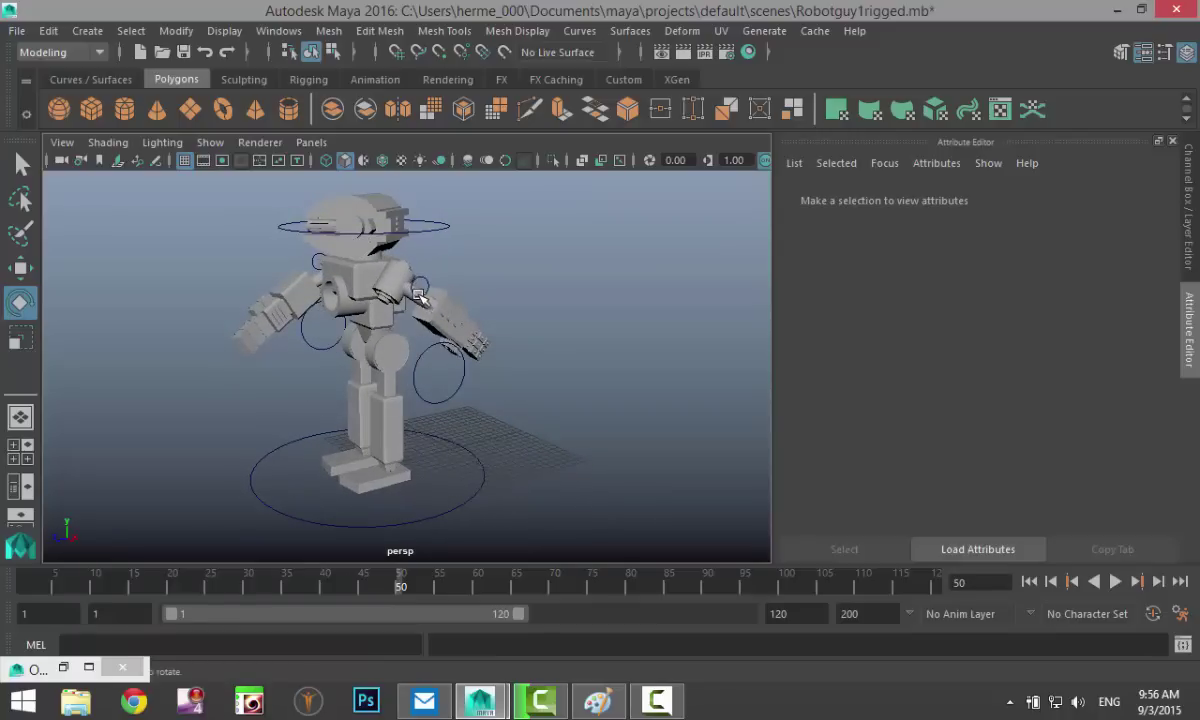
pyautogui.click(418, 292)
pyautogui.keyDown('alt'); pyautogui.moveTo(501, 420); pyautogui.dragTo(522, 412); pyautogui.keyUp('alt')
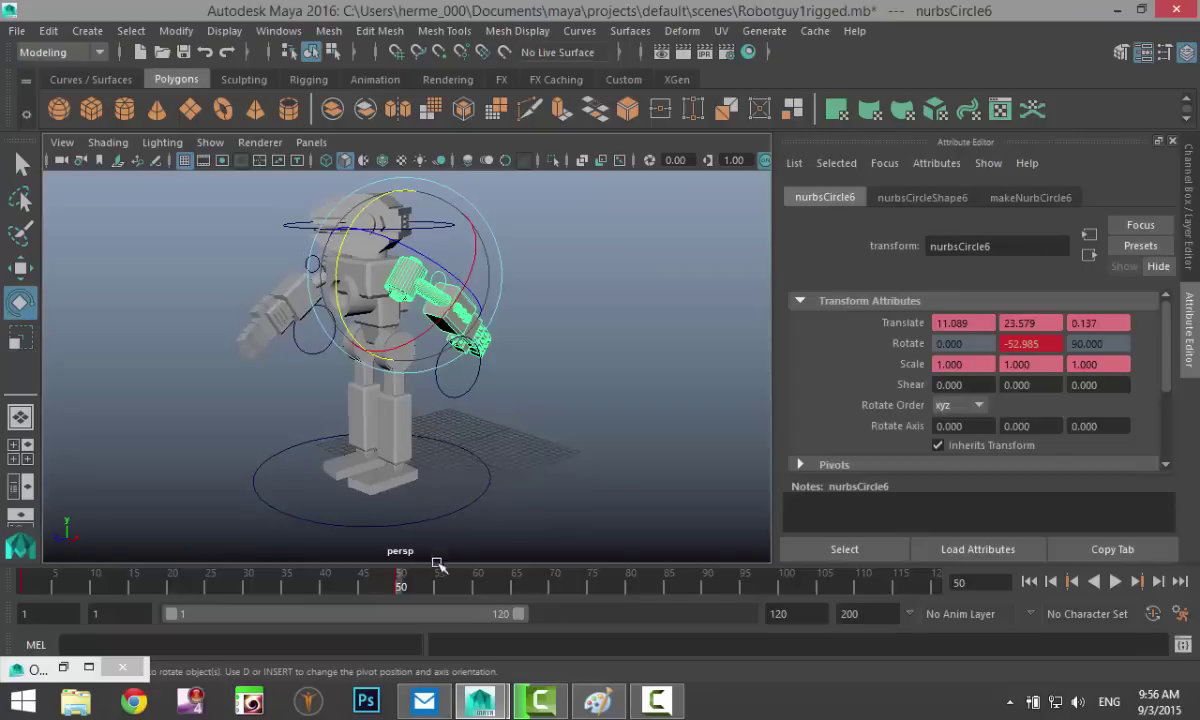
pyautogui.moveTo(477, 587); pyautogui.dragTo(779, 597)
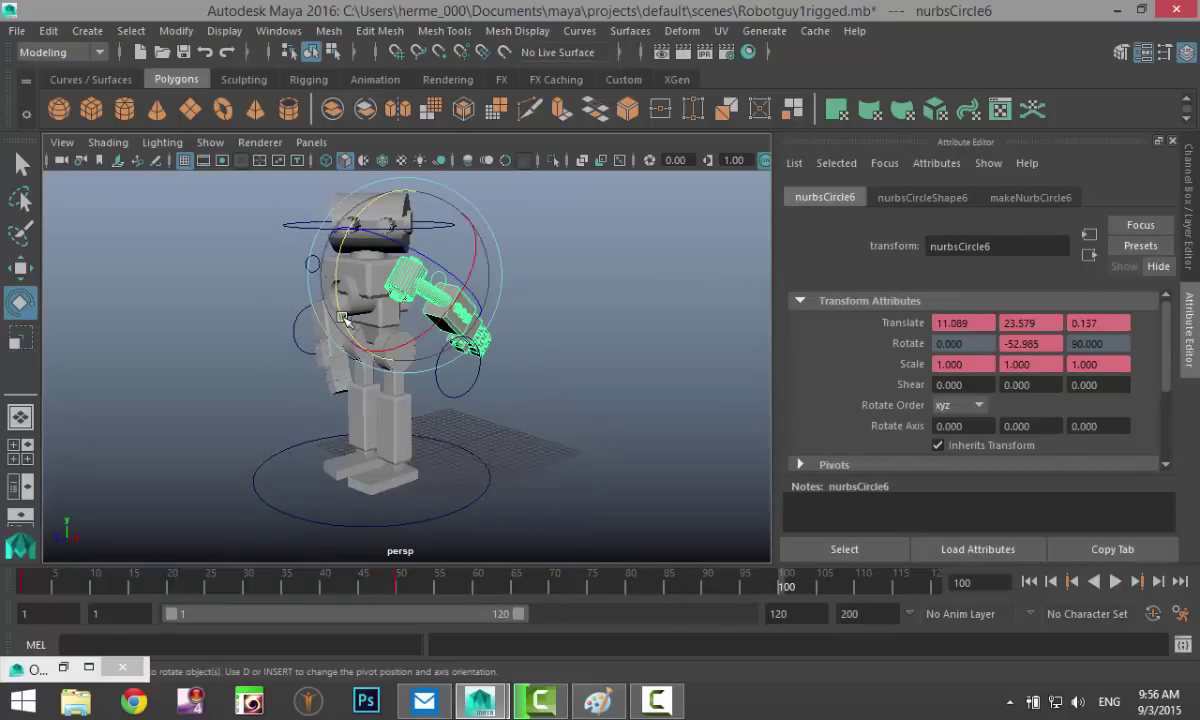
pyautogui.moveTo(343, 318); pyautogui.dragTo(373, 279)
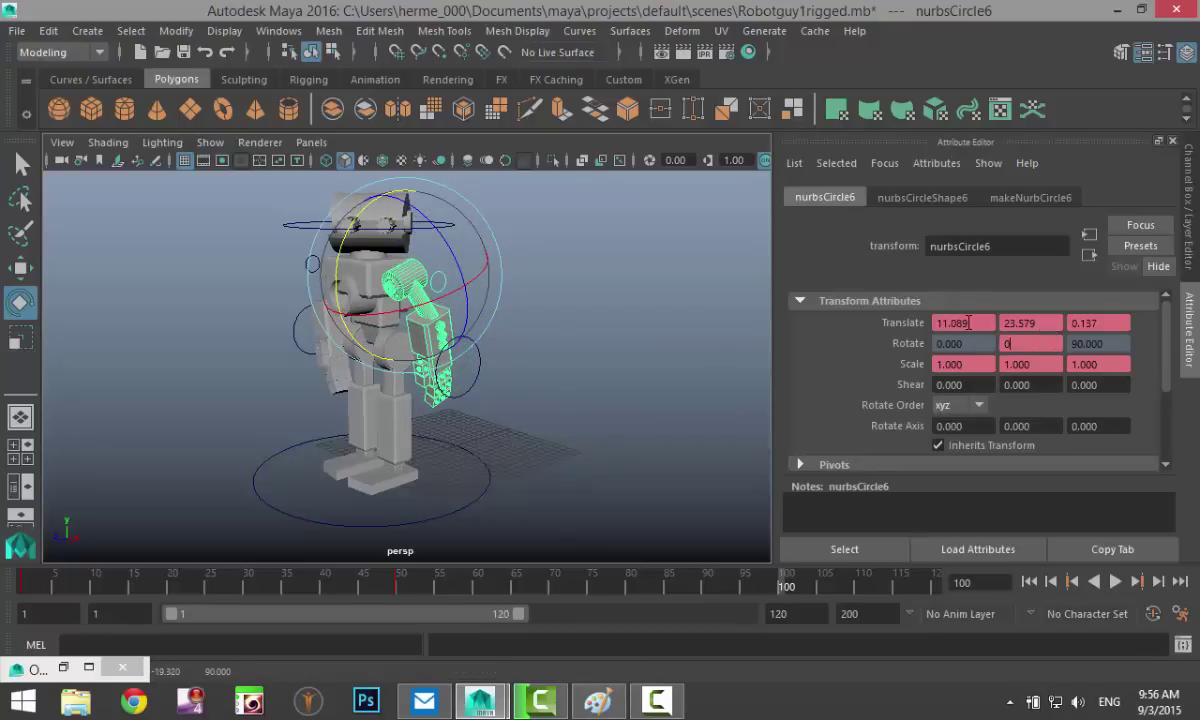
pyautogui.write('0')
pyautogui.press('Return')
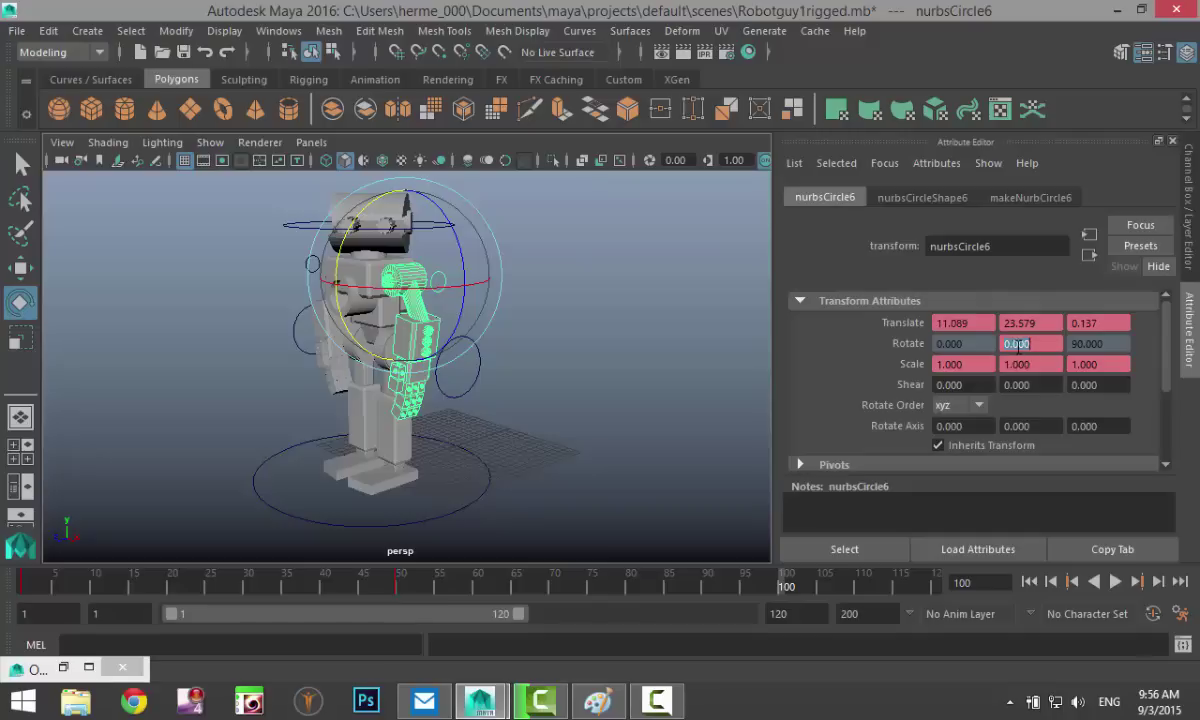
pyautogui.rightClick(1015, 343)
pyautogui.click(1050, 443)
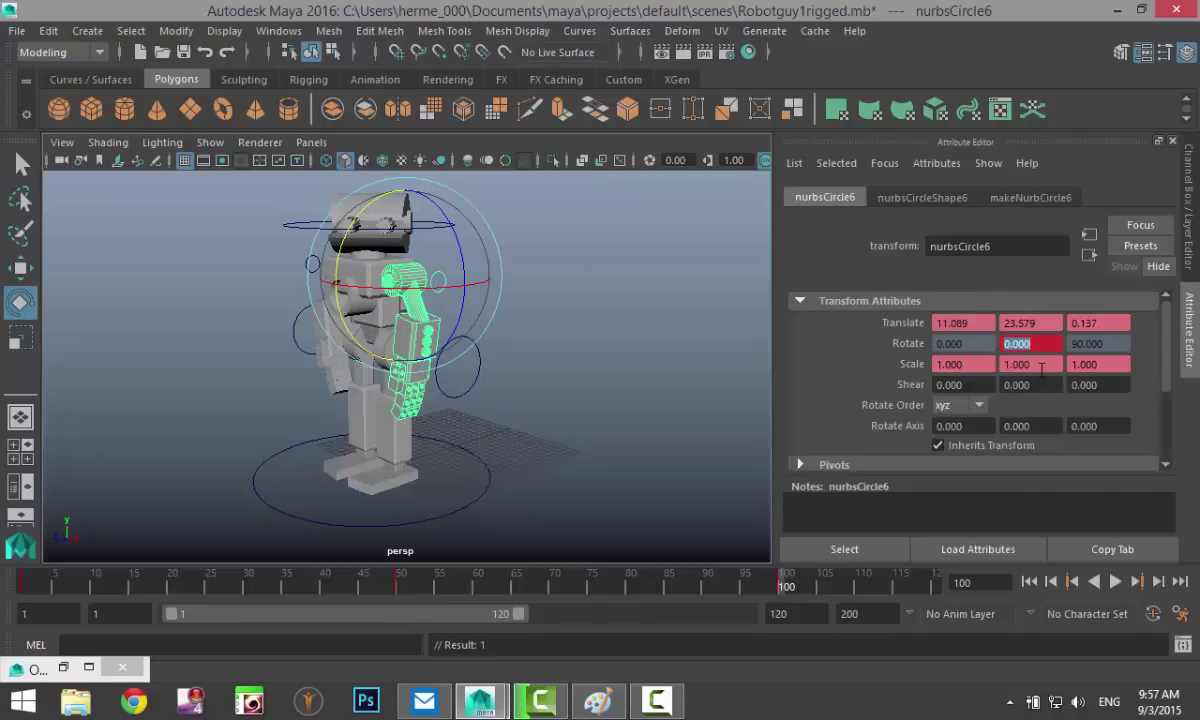
# Play back the full animation from frame 1 with the robot seen from its right side, stop it and return to the first frame.
pyautogui.click(1029, 582)
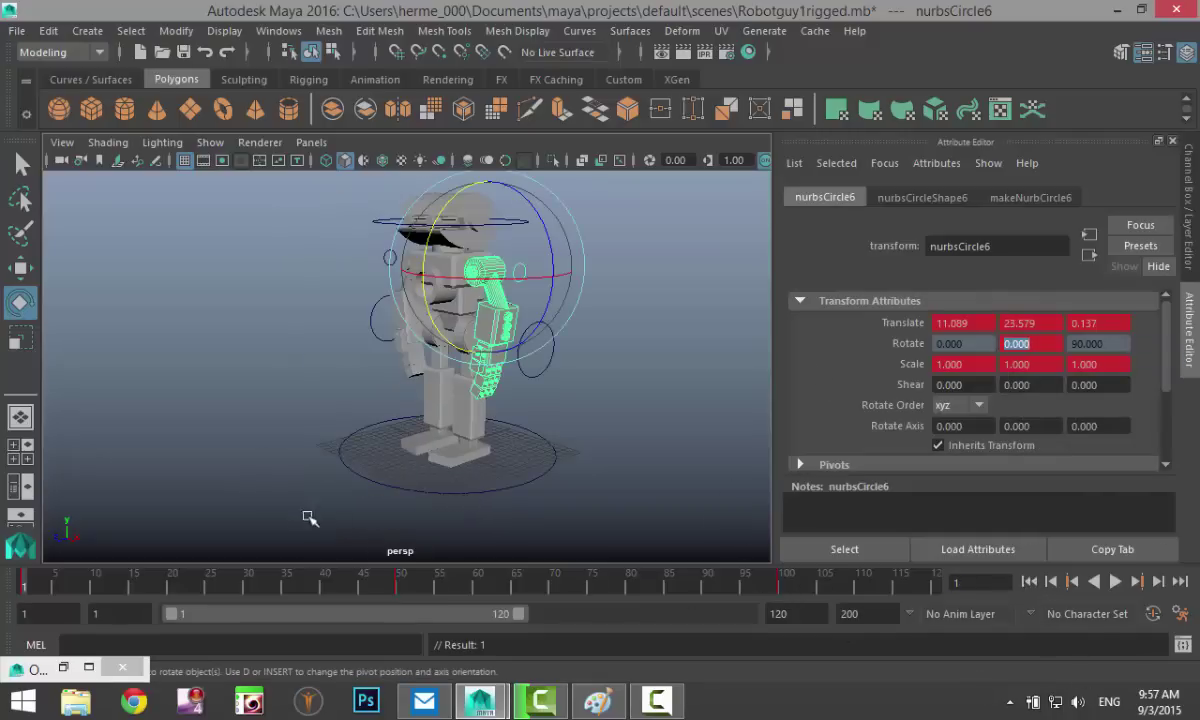
pyautogui.keyDown('alt'); pyautogui.moveTo(309, 518); pyautogui.dragTo(530, 512); pyautogui.keyUp('alt')
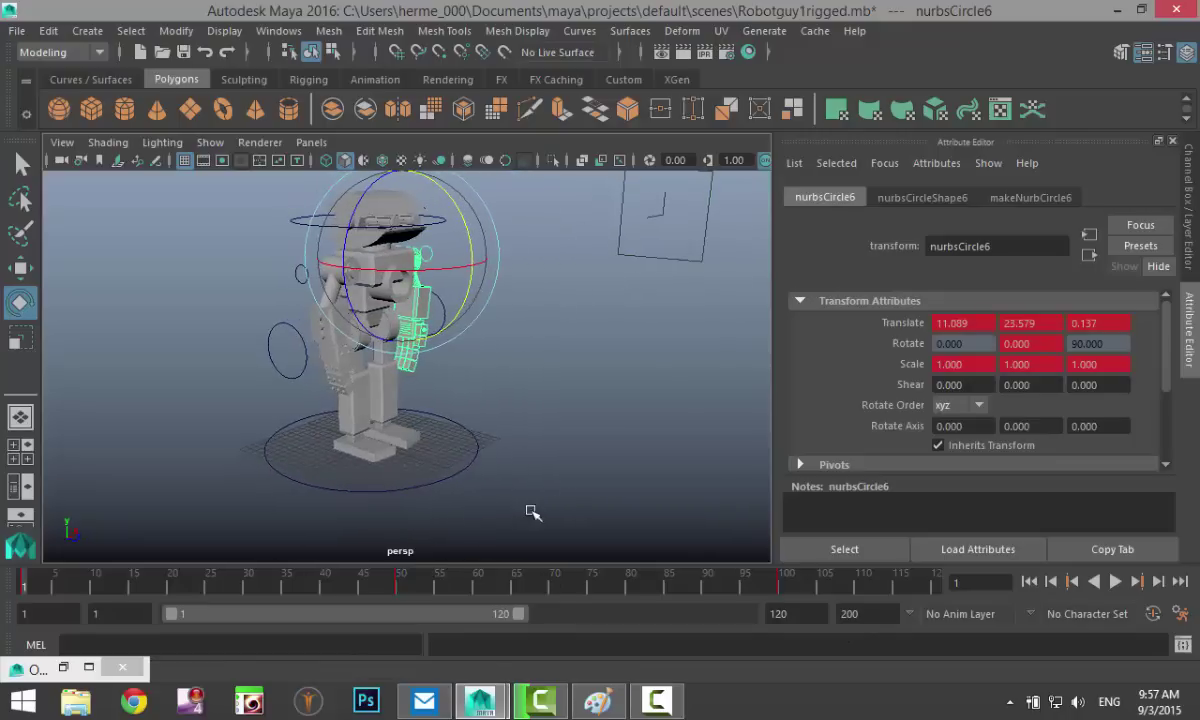
pyautogui.click(1116, 582)
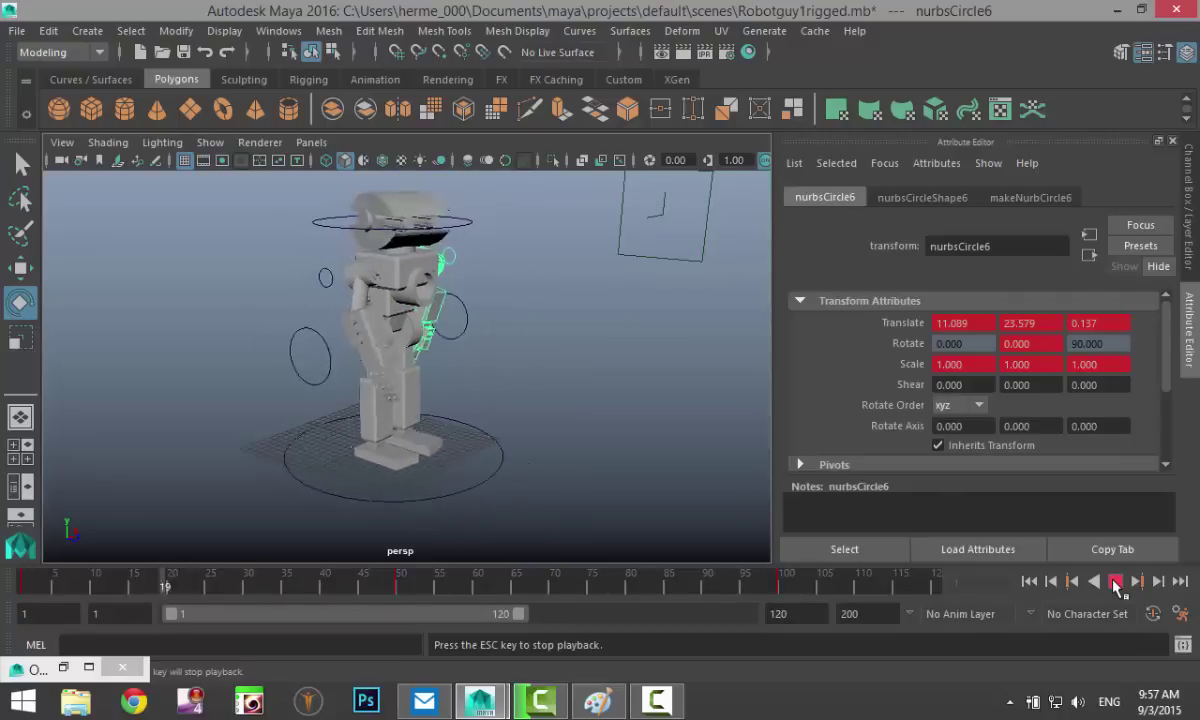
pyautogui.click(1116, 582)
pyautogui.click(1030, 583)
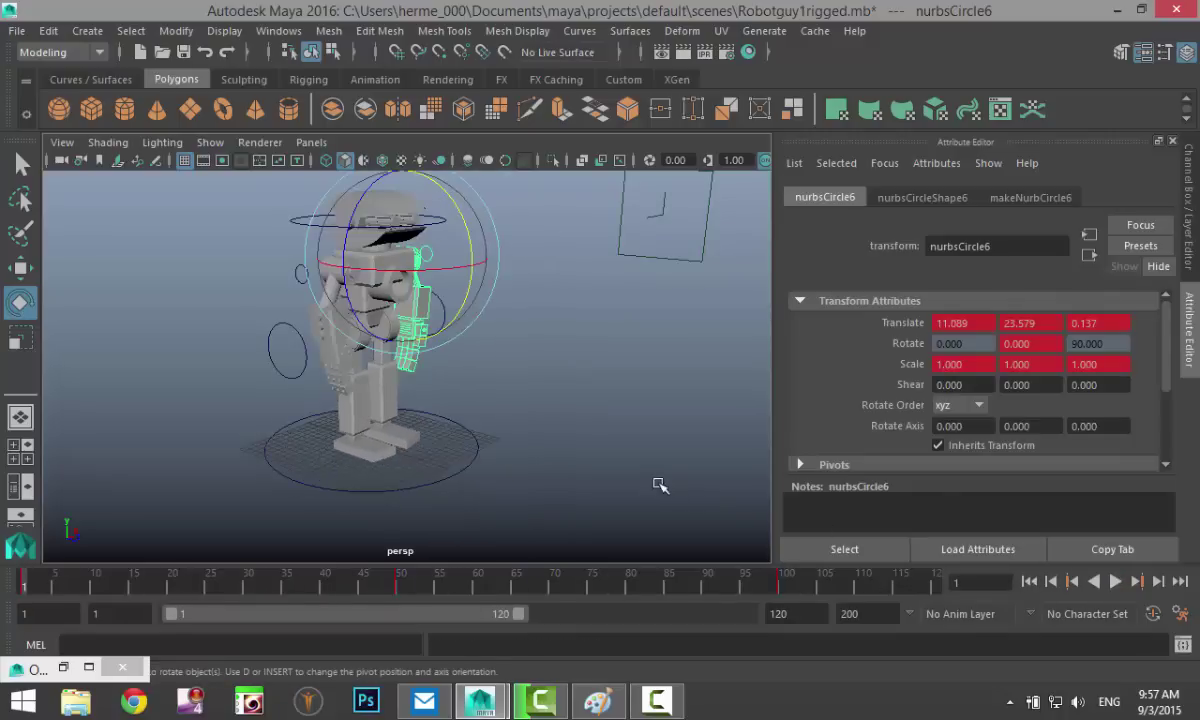
# Scrub the timeline from frame 1 to about frame 29 and back to check the arm swing.
pyautogui.keyDown('alt'); pyautogui.moveTo(527, 448); pyautogui.dragTo(488, 438); pyautogui.keyUp('alt')
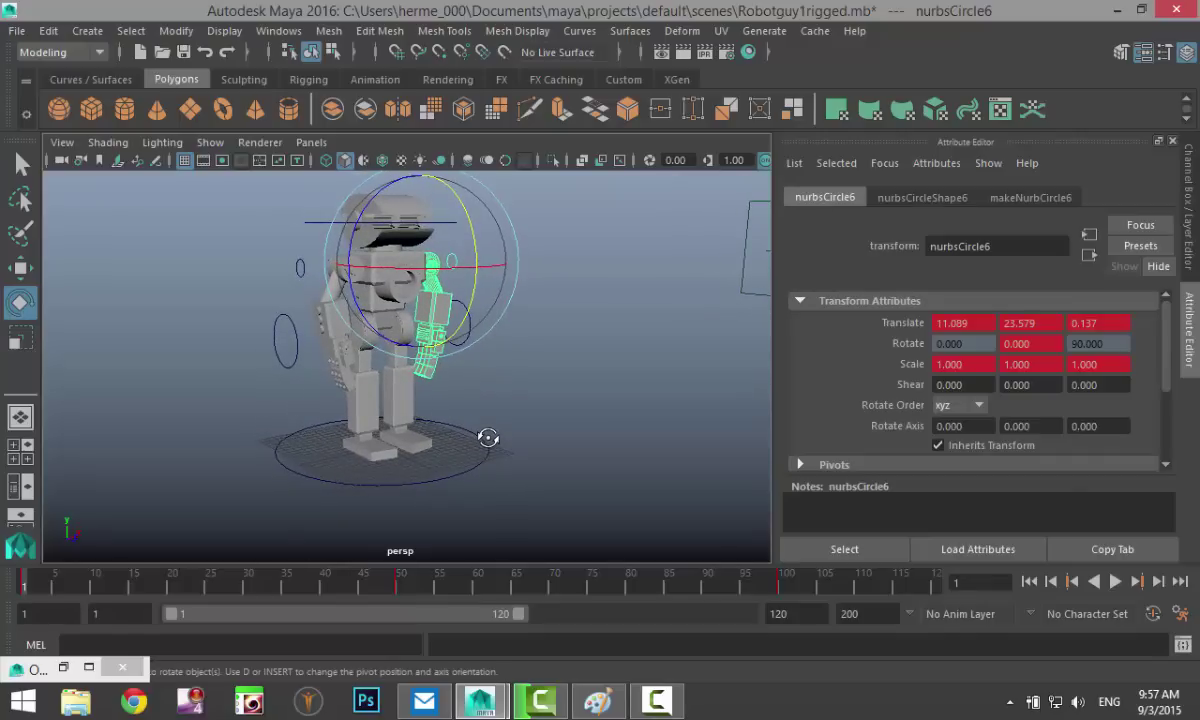
pyautogui.keyDown('alt'); pyautogui.moveTo(487, 440); pyautogui.dragTo(571, 488); pyautogui.keyUp('alt')
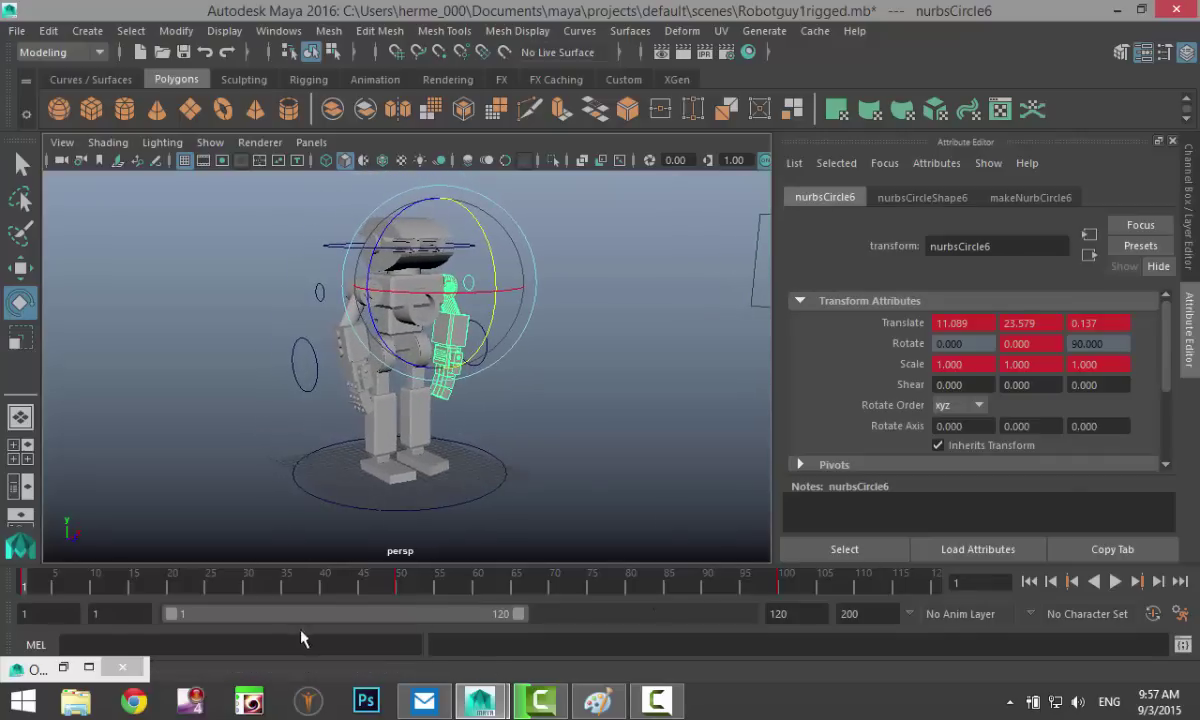
pyautogui.moveTo(30, 590)
pyautogui.mouseDown()
pyautogui.moveTo(140, 595)
pyautogui.moveTo(12, 586)
pyautogui.moveTo(240, 584)
pyautogui.mouseUp()
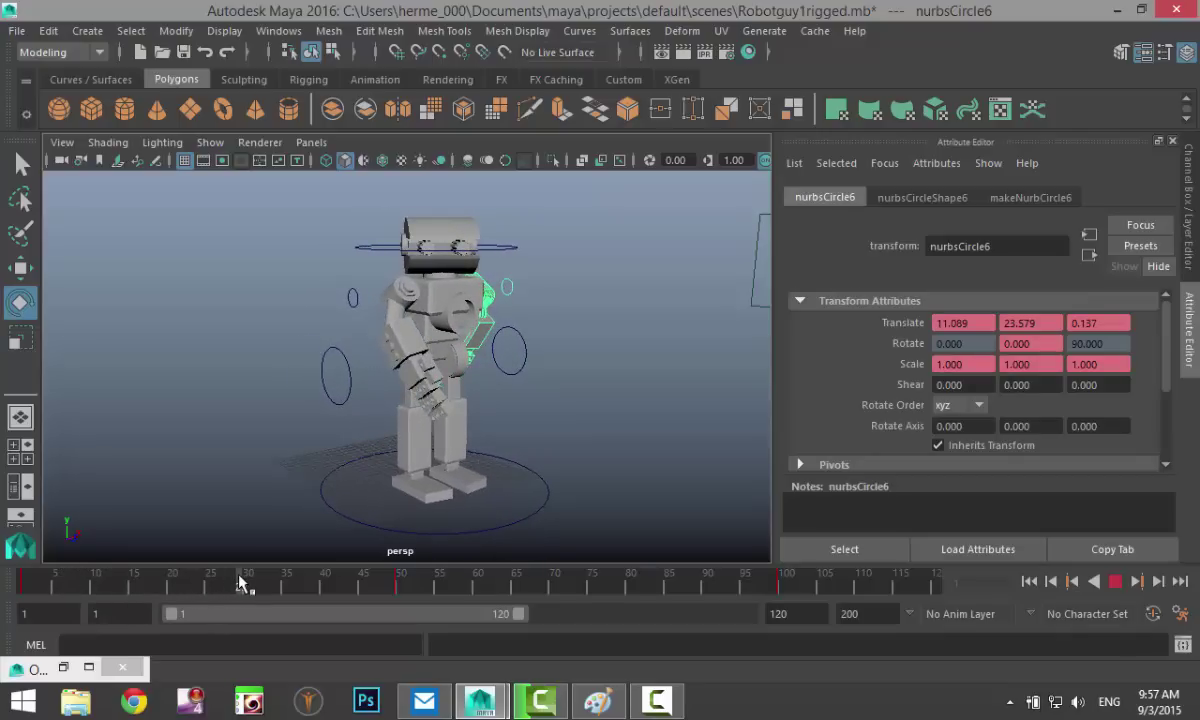
pyautogui.moveTo(240, 584); pyautogui.dragTo(14, 594)
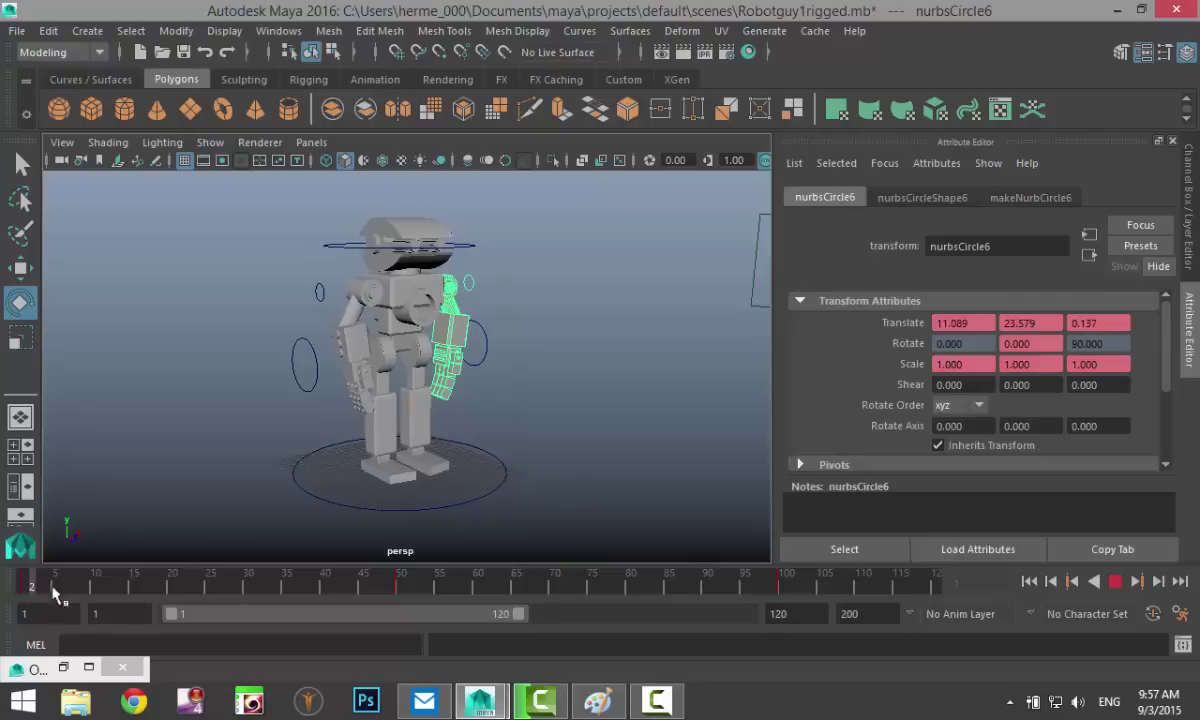
# Select the robot's right leg circle control and key its transform channels at frame 1.
pyautogui.click(312, 392)
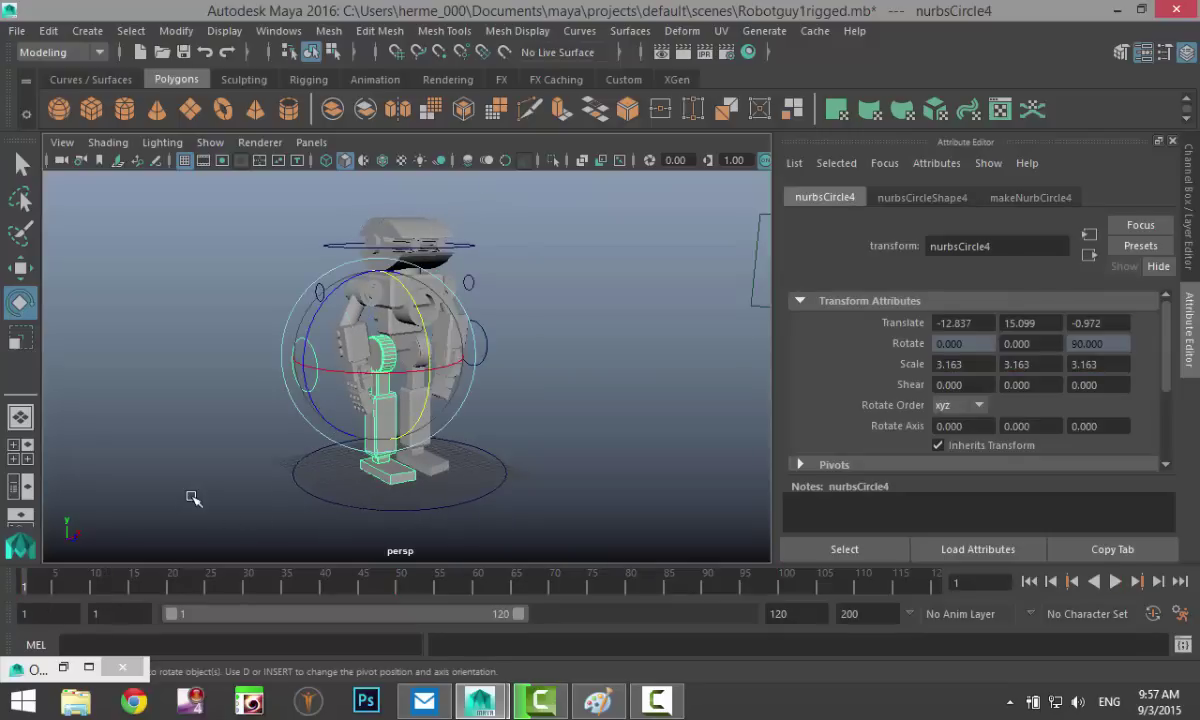
pyautogui.hotkey('alt', 'v')
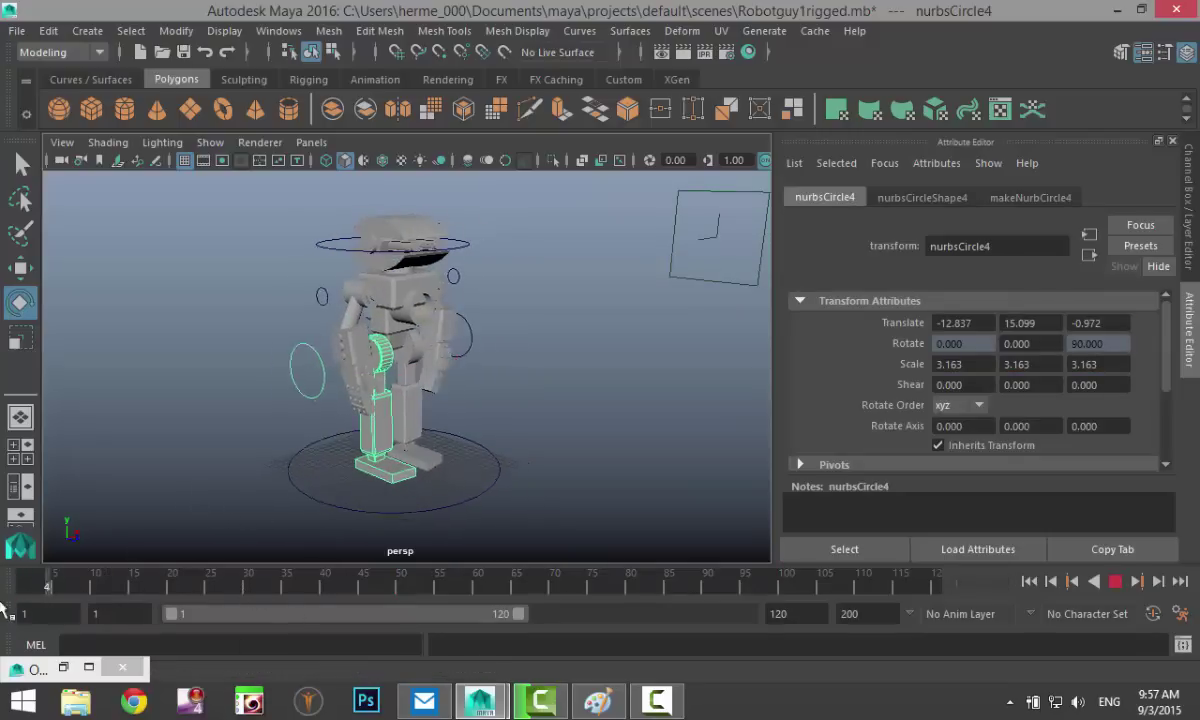
pyautogui.click(10, 582)
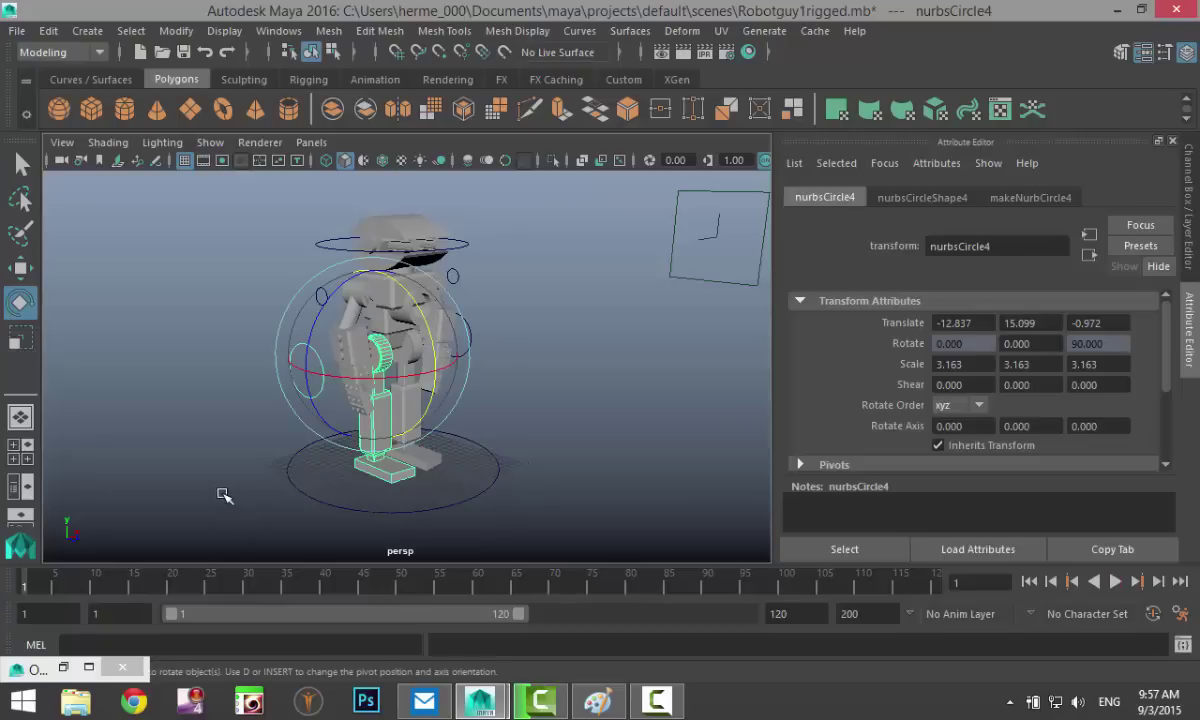
pyautogui.press('s')
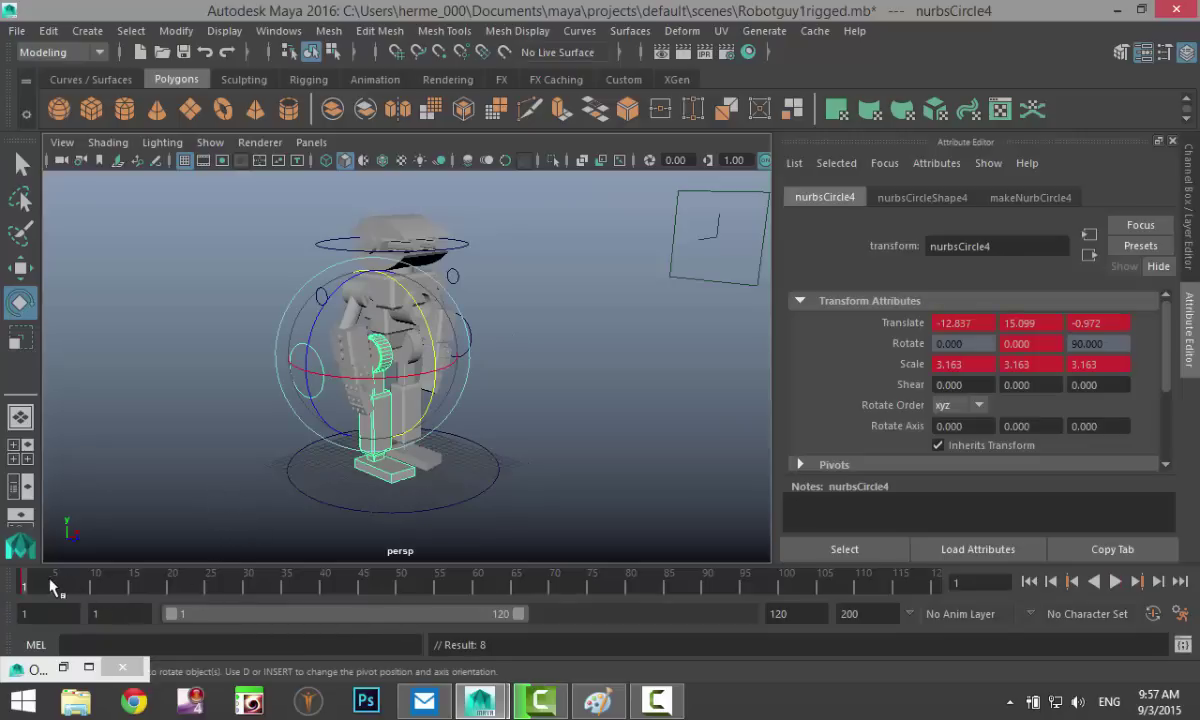
# At frame 50, swing the right leg control to about -17 degrees in Y and set a key on Rotate Y.
pyautogui.moveTo(52, 585)
pyautogui.mouseDown()
pyautogui.moveTo(394, 589)
pyautogui.moveTo(400, 599)
pyautogui.mouseUp()
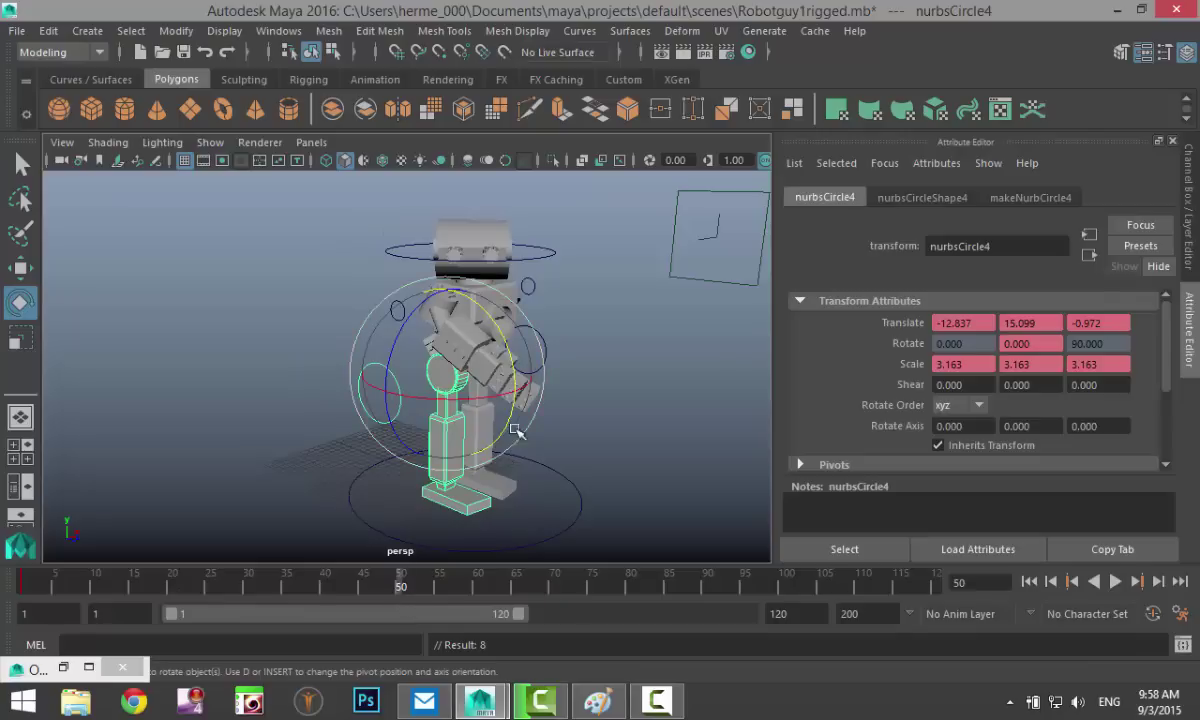
pyautogui.moveTo(512, 370); pyautogui.dragTo(521, 398)
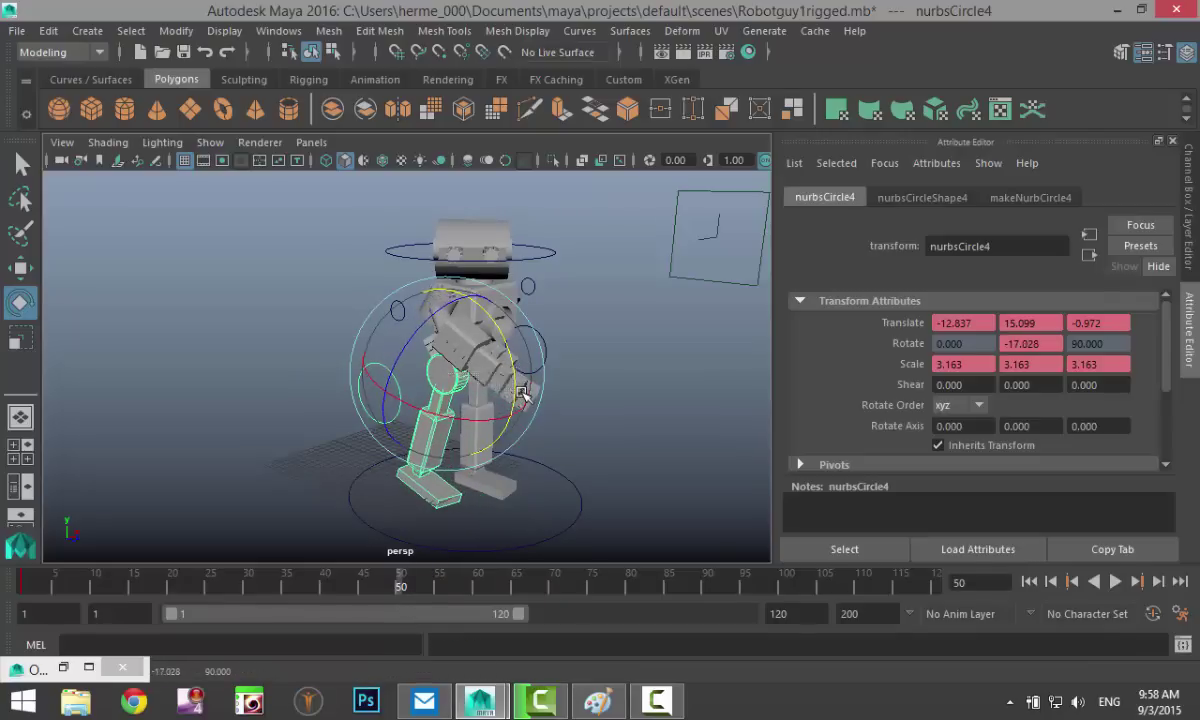
pyautogui.rightClick(1042, 343)
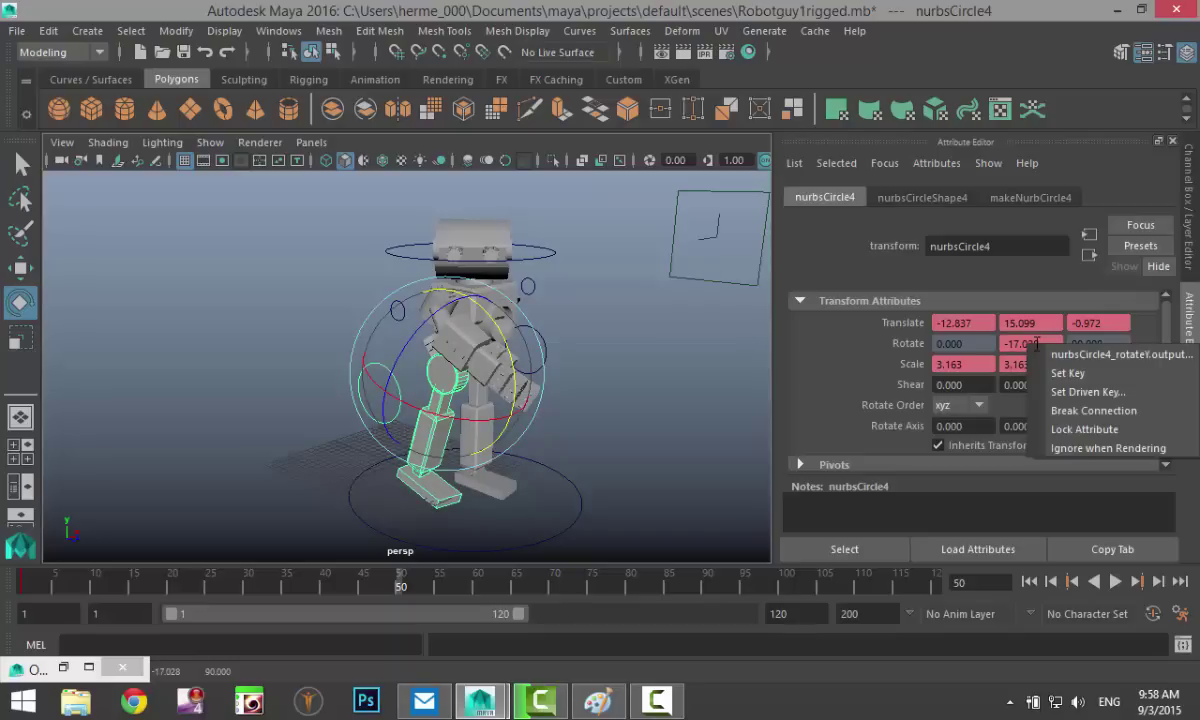
pyautogui.click(1073, 370)
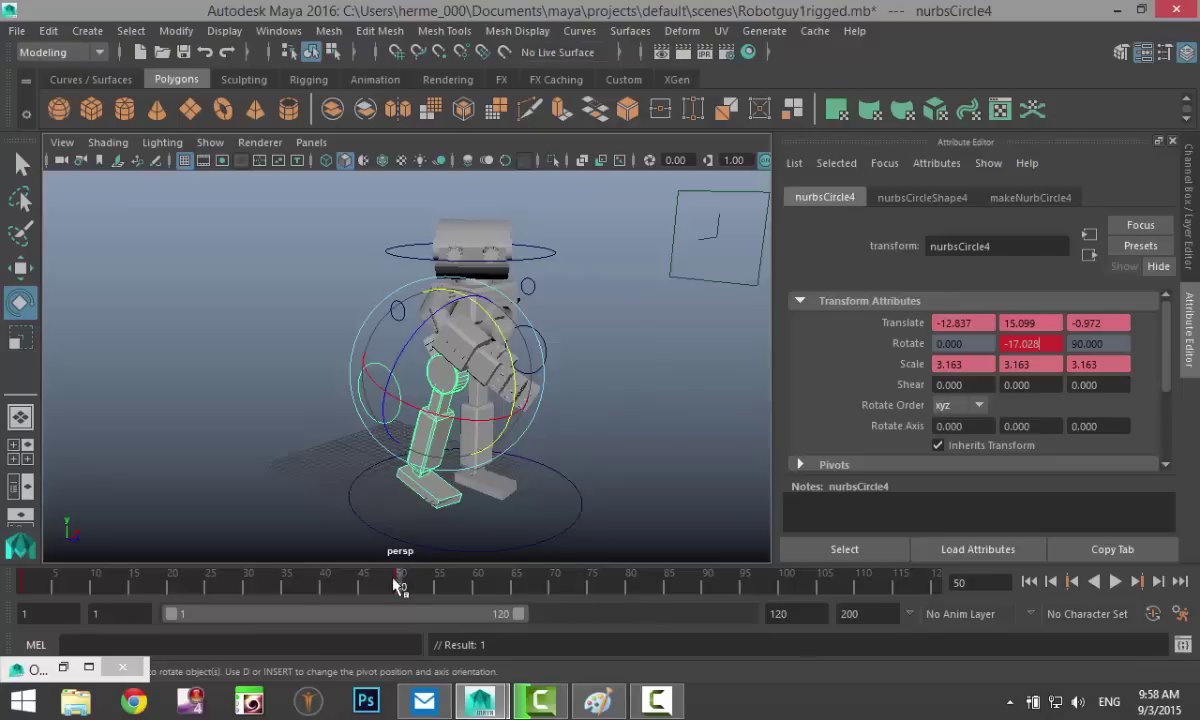
# Scrub through the opening frames to check the right leg's motion and return to frame 1.
pyautogui.moveTo(397, 586); pyautogui.dragTo(5, 617)
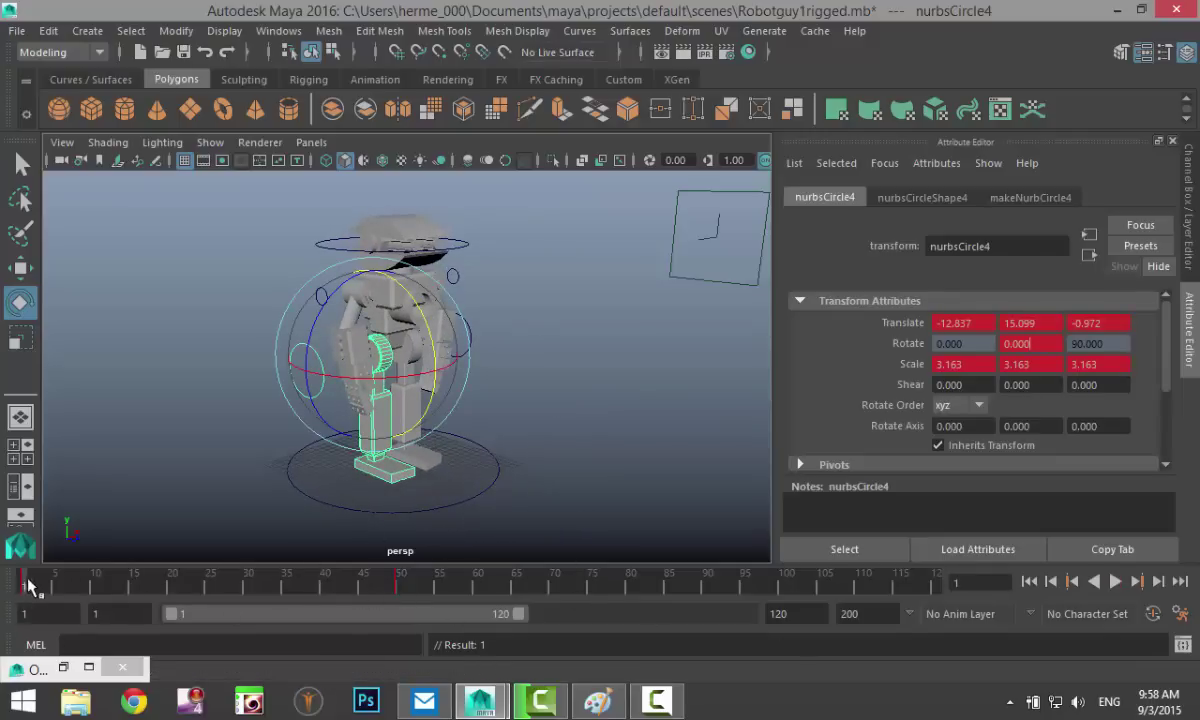
pyautogui.hotkey('alt', 'v')
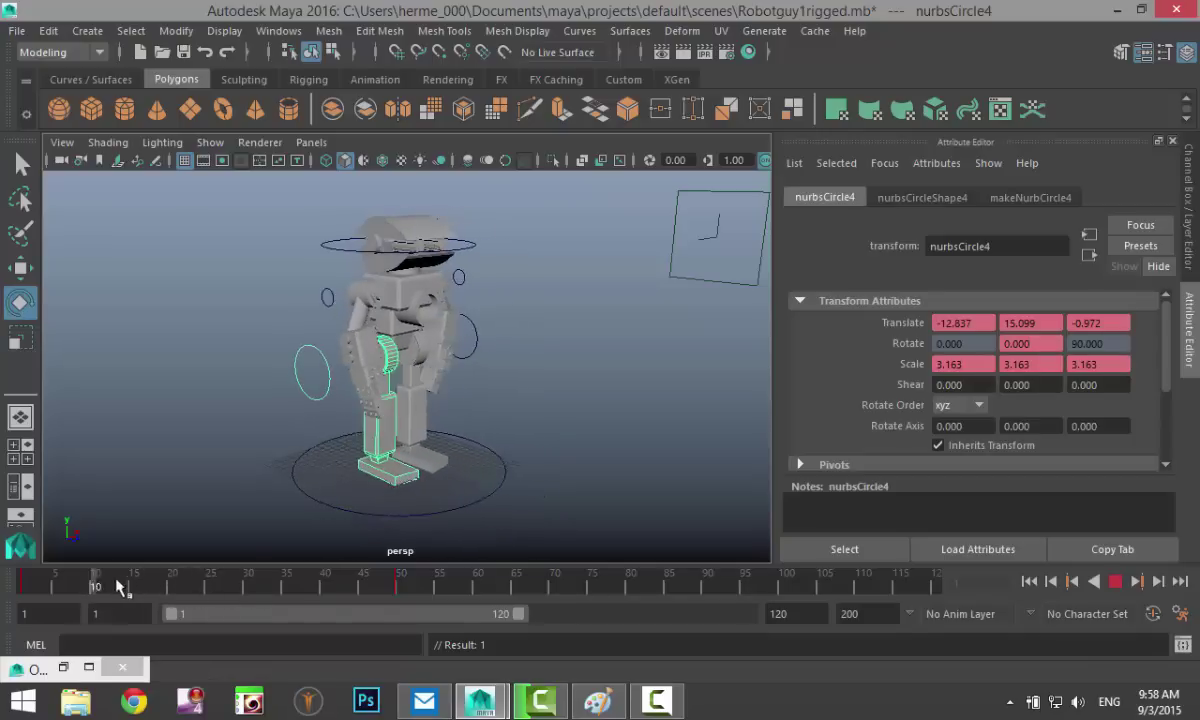
pyautogui.click(24, 586)
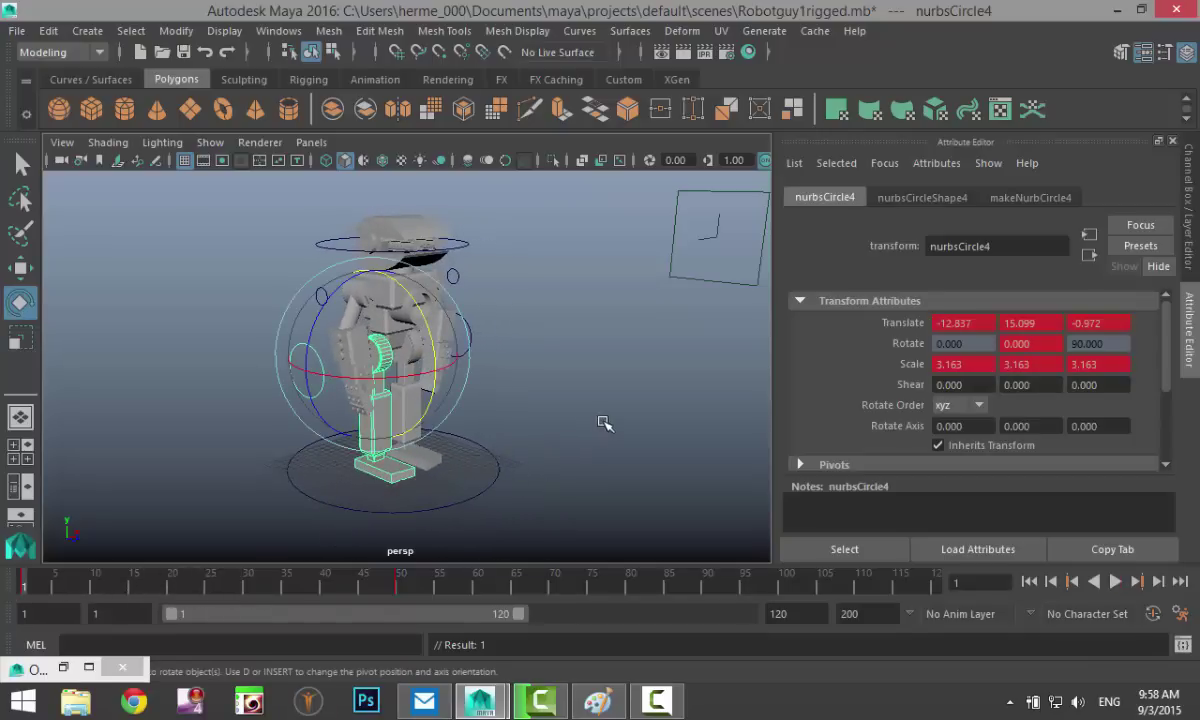
# Select the robot's left leg circle control and key its transform channels at frame 1.
pyautogui.keyDown('alt'); pyautogui.moveTo(604, 423); pyautogui.dragTo(521, 360); pyautogui.keyUp('alt')
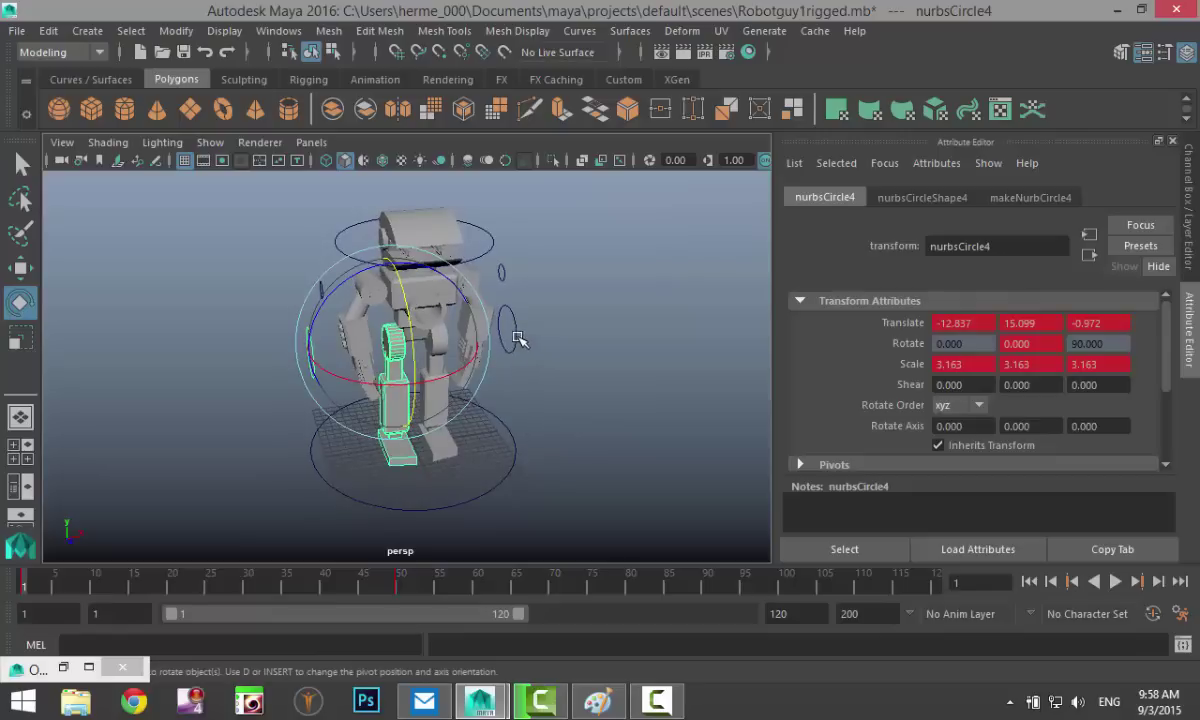
pyautogui.click(517, 339)
pyautogui.keyDown('alt'); pyautogui.moveTo(558, 458); pyautogui.dragTo(616, 441); pyautogui.keyUp('alt')
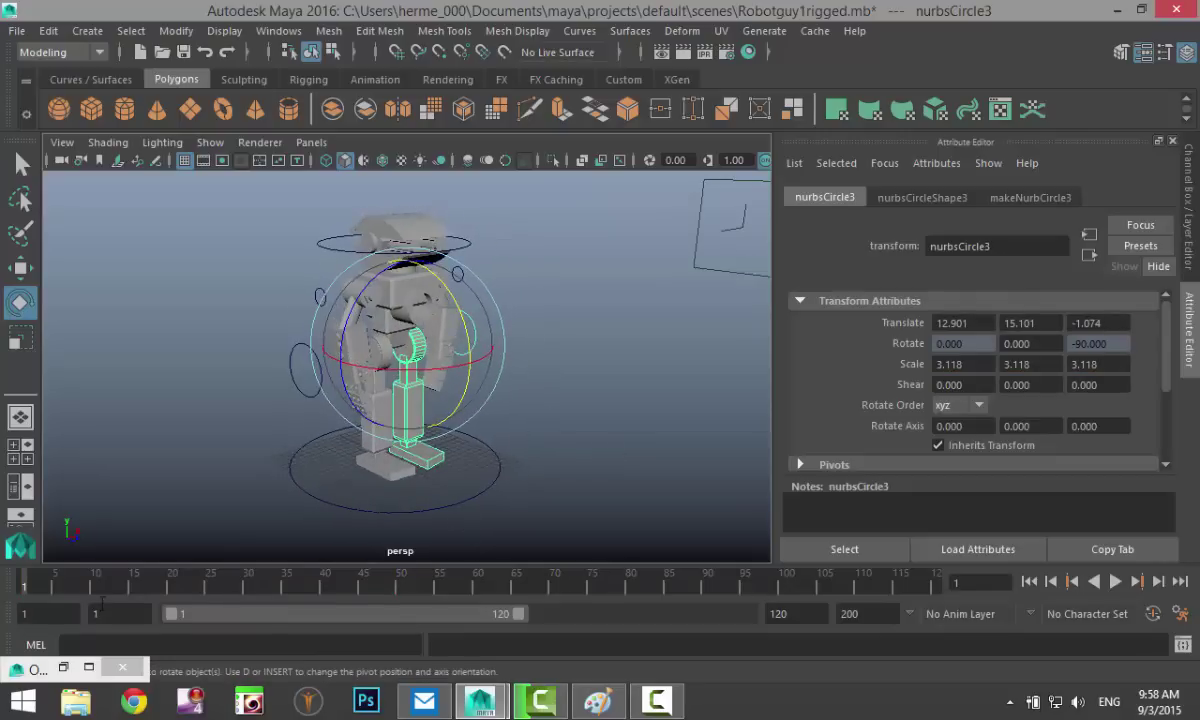
pyautogui.hotkey('alt', 'v')
pyautogui.hotkey('alt', 'v')
pyautogui.press('s')
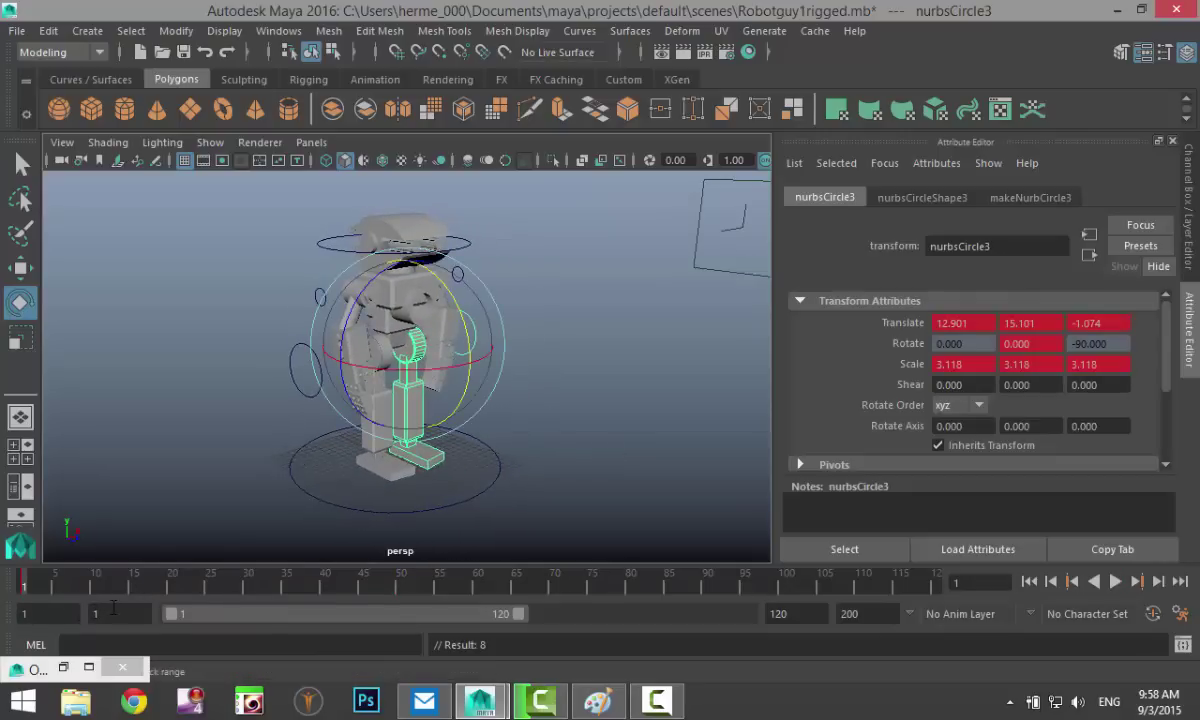
# At frame 50, swing the left leg control to about -12 degrees in Y and set a key on Rotate Y.
pyautogui.moveTo(62, 590); pyautogui.dragTo(400, 582)
pyautogui.keyDown('alt'); pyautogui.moveTo(644, 461); pyautogui.dragTo(408, 466); pyautogui.keyUp('alt')
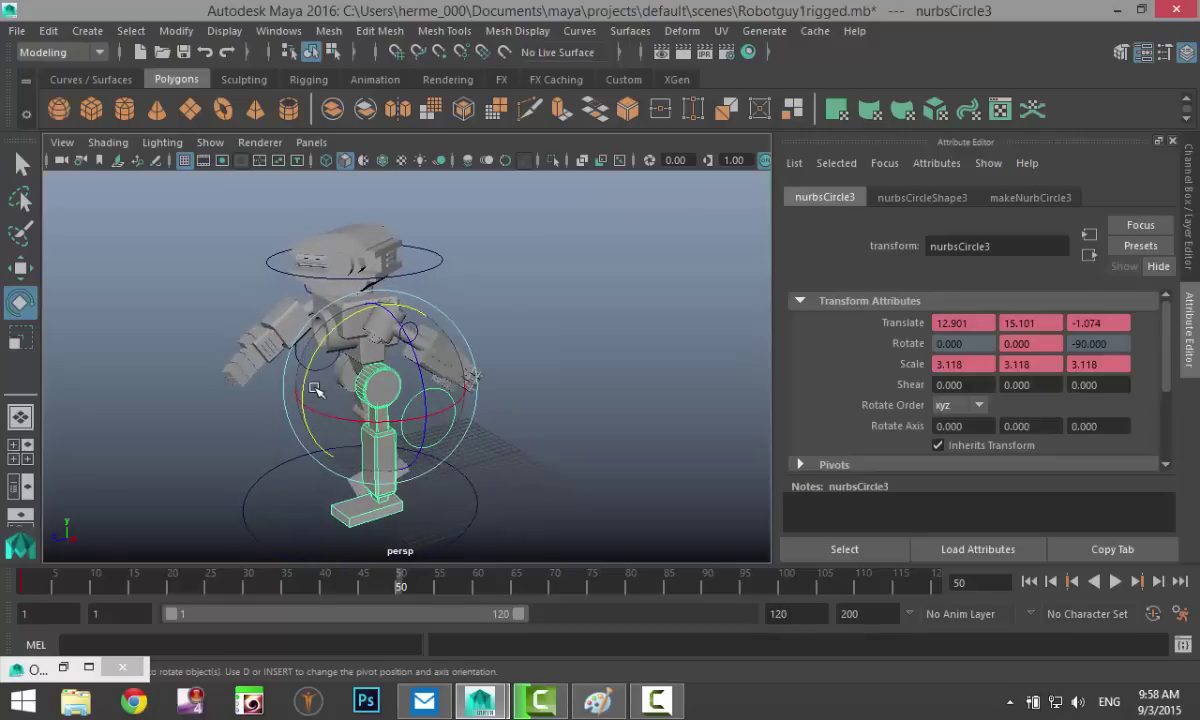
pyautogui.moveTo(284, 368); pyautogui.dragTo(316, 380)
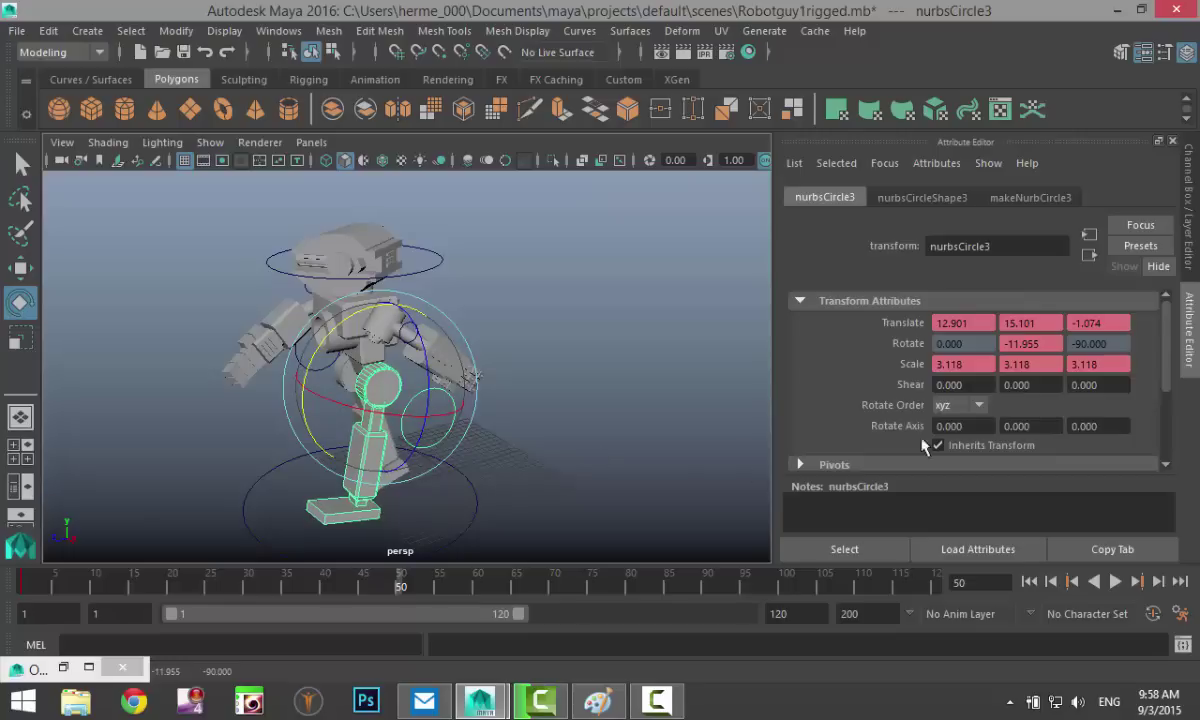
pyautogui.rightClick(1032, 344)
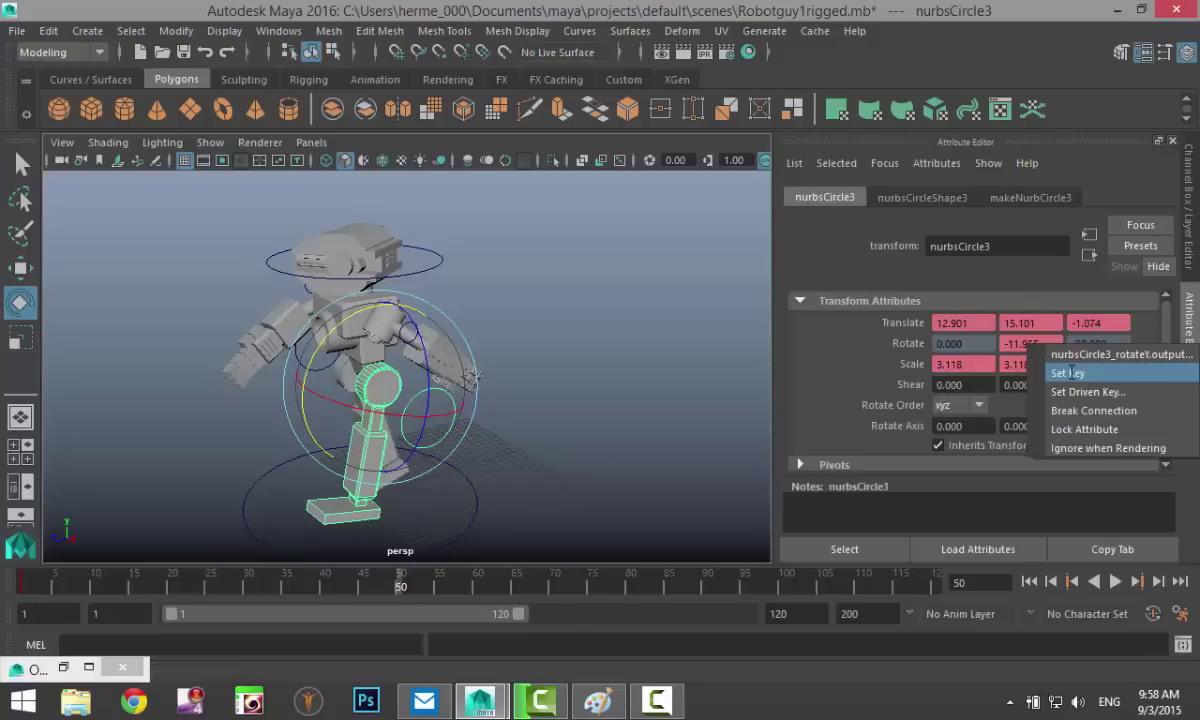
pyautogui.click(1065, 375)
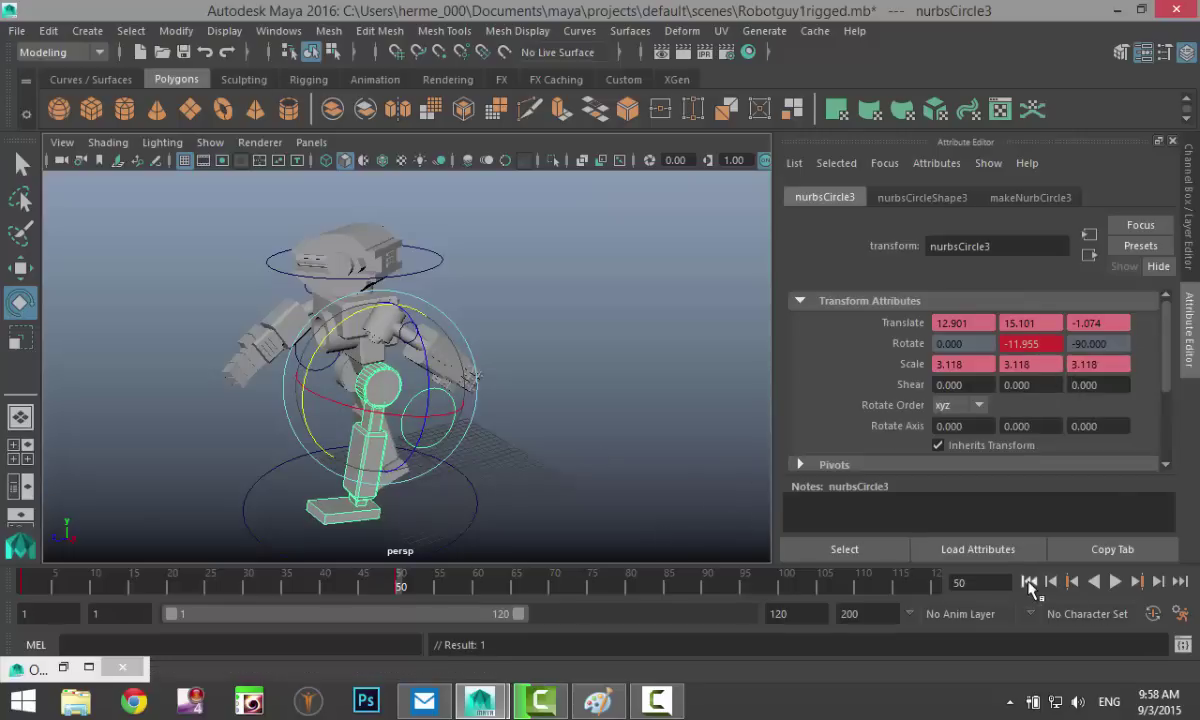
# Play the animation from frame 1 to check both leg swings, and return to the first frame.
pyautogui.click(1030, 583)
pyautogui.keyDown('alt'); pyautogui.moveTo(276, 485); pyautogui.dragTo(514, 437); pyautogui.keyUp('alt')
pyautogui.click(1115, 582)
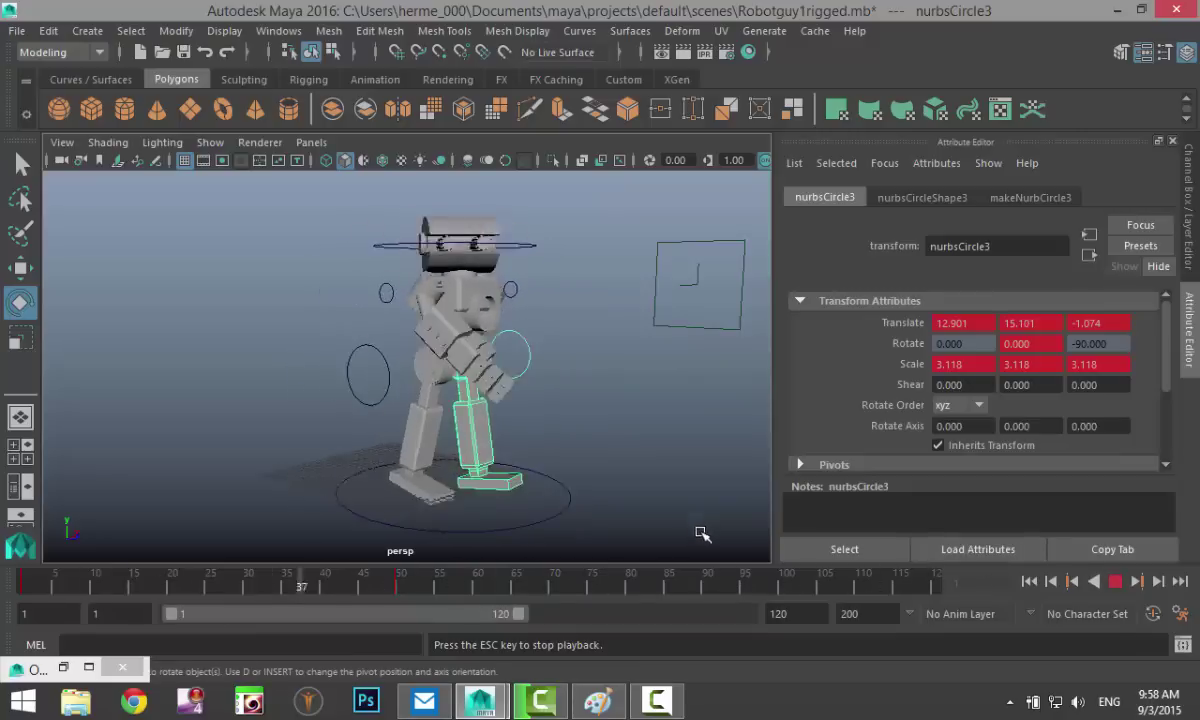
pyautogui.click(1050, 581)
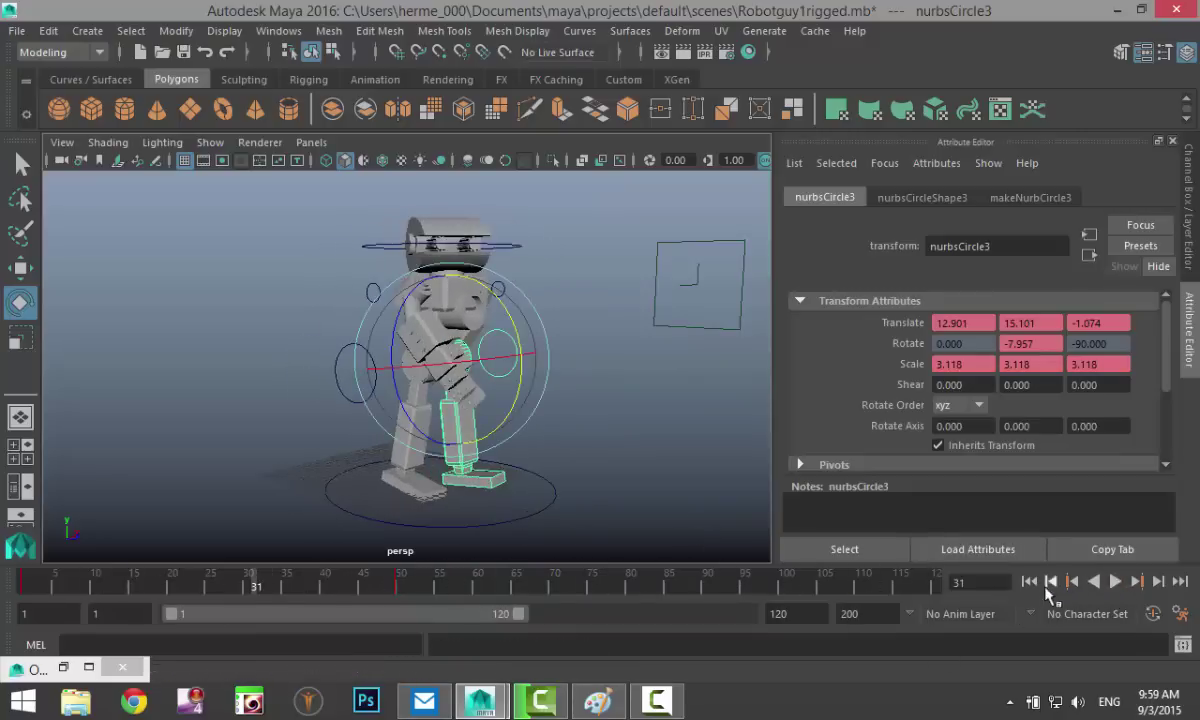
pyautogui.click(1029, 581)
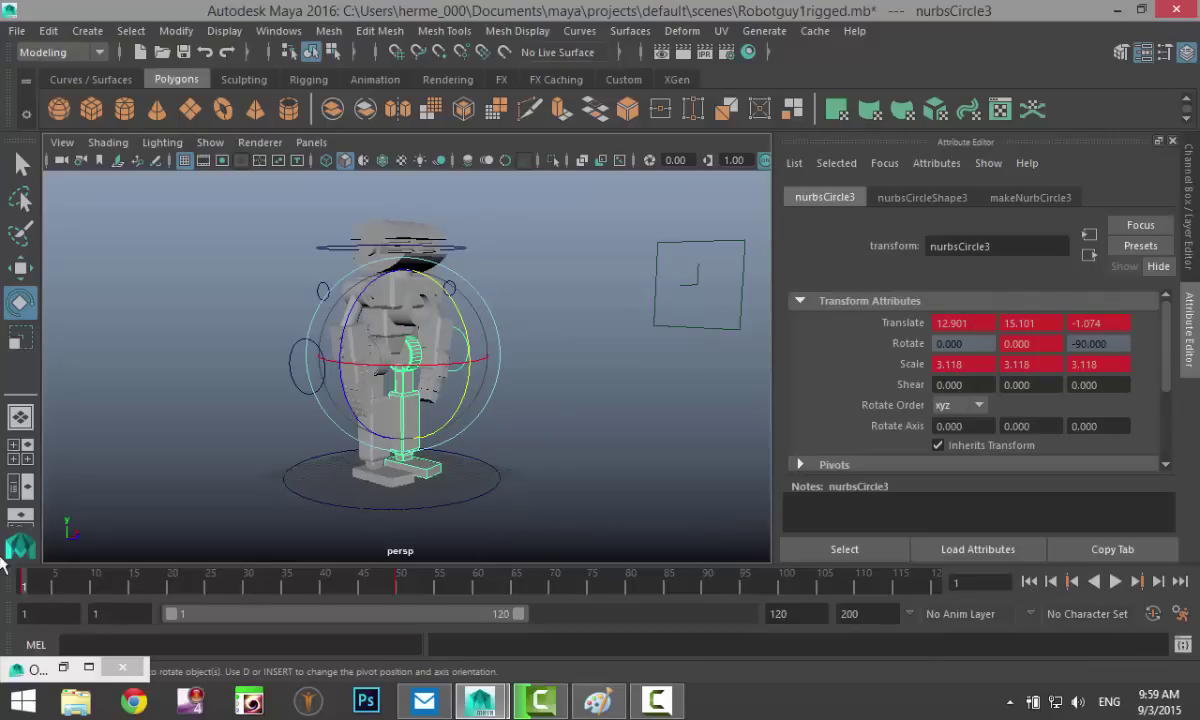
pyautogui.hotkey('alt', 'v')
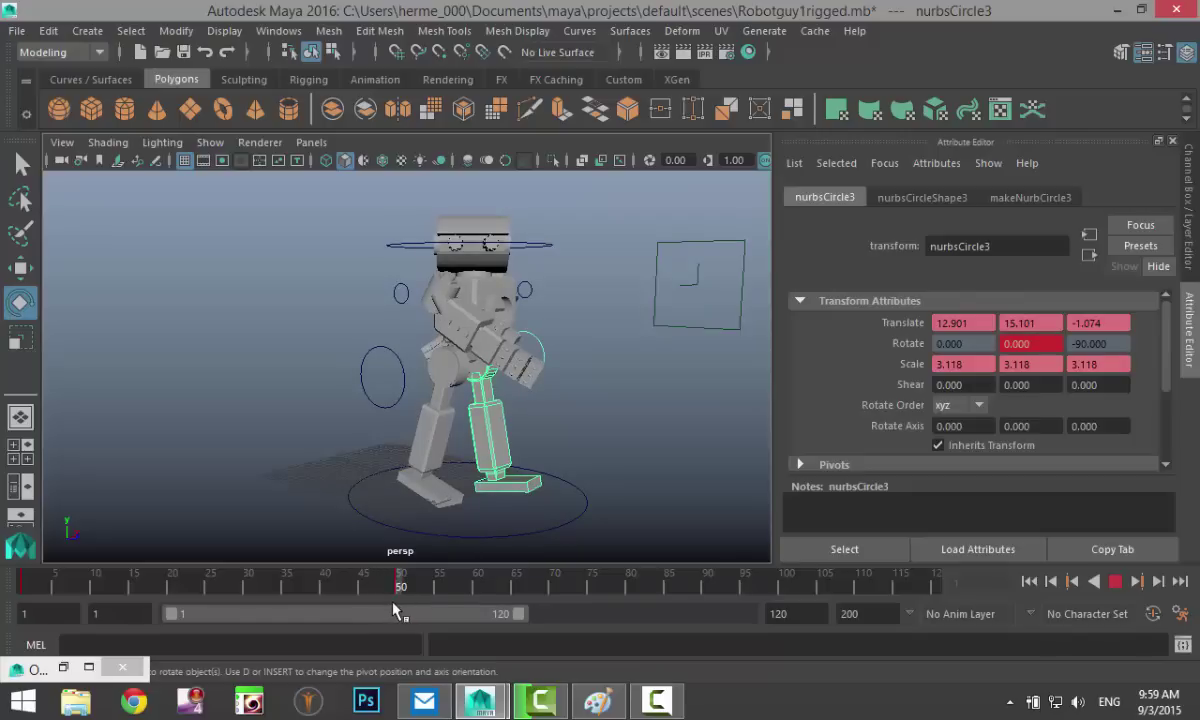
pyautogui.press('Escape')
pyautogui.hotkey('alt', 'shift', 'v')
# Select the base circle control, move it forward to about 28.2 in Translate Z at frame 100, and key its transform channels.
pyautogui.click(467, 502)
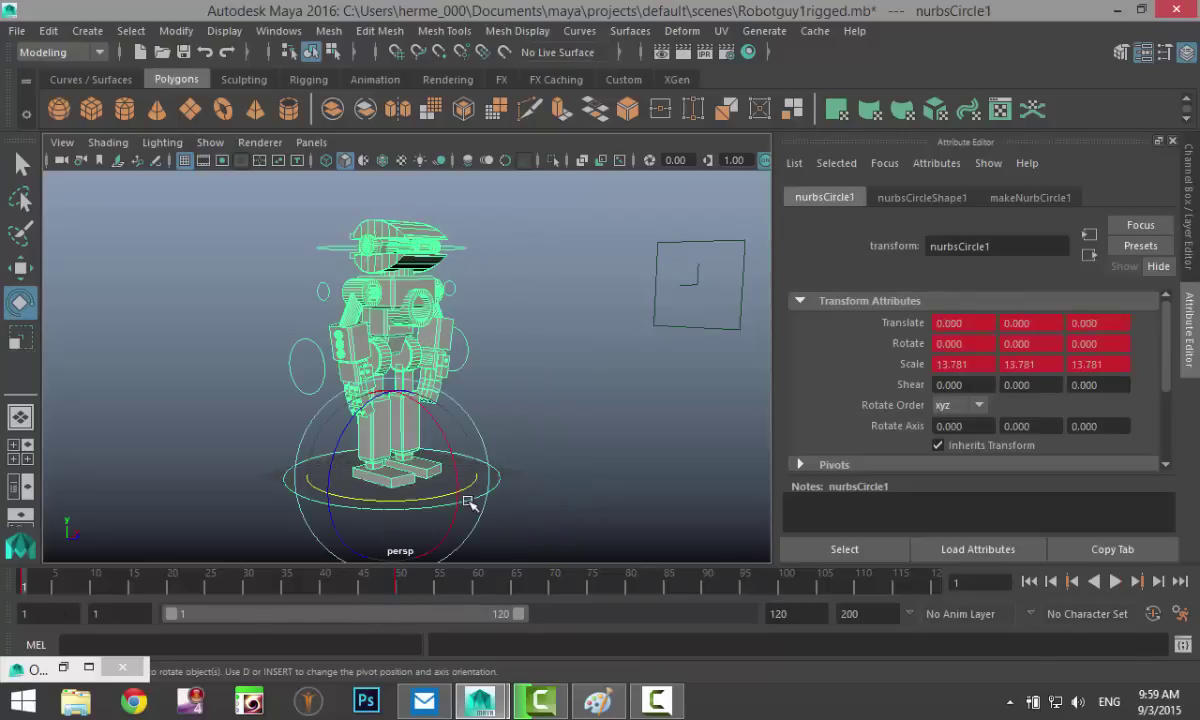
pyautogui.moveTo(25, 590); pyautogui.dragTo(398, 589)
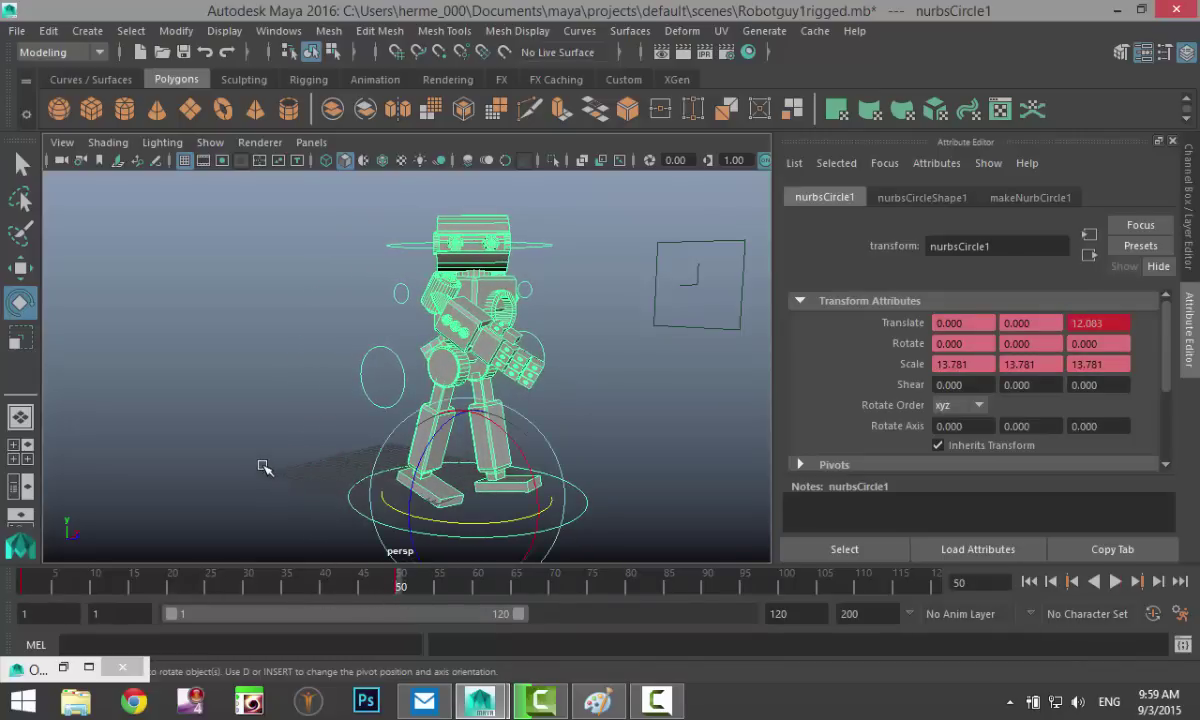
pyautogui.keyDown('alt'); pyautogui.moveTo(262, 467); pyautogui.dragTo(147, 407); pyautogui.keyUp('alt')
pyautogui.keyDown('alt'); pyautogui.moveTo(431, 501); pyautogui.dragTo(455, 517); pyautogui.keyUp('alt')
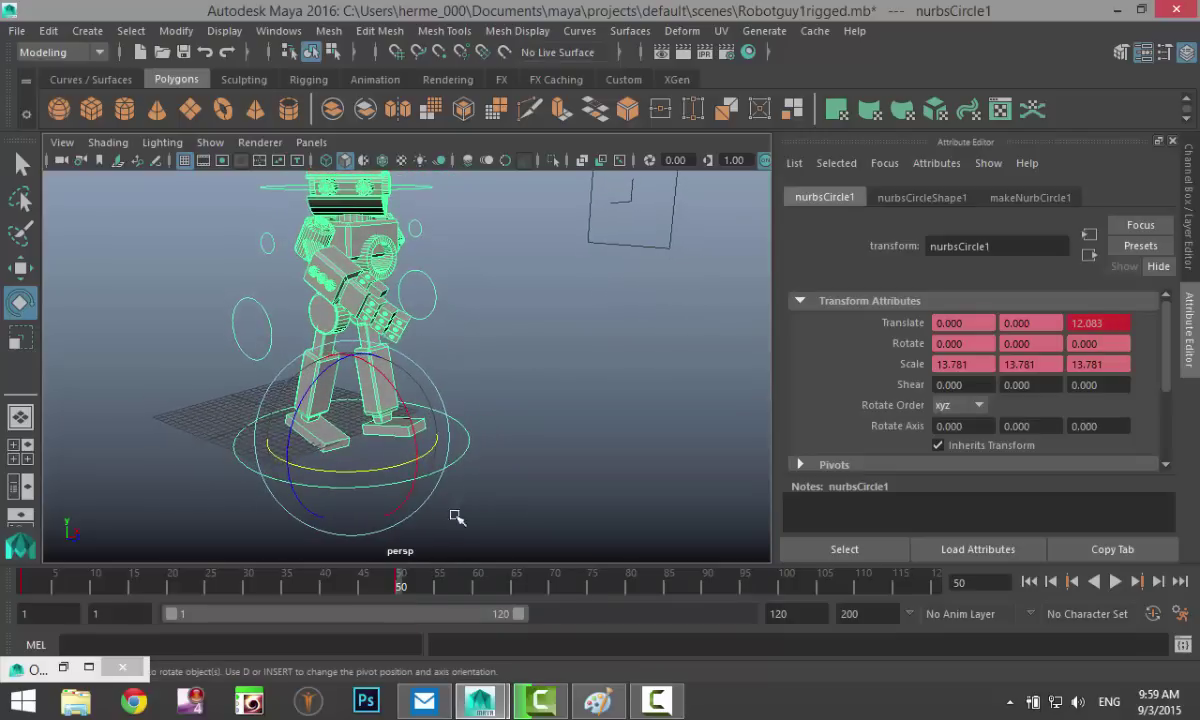
pyautogui.click(548, 478)
pyautogui.click(455, 464)
pyautogui.hotkey('alt', 'v')
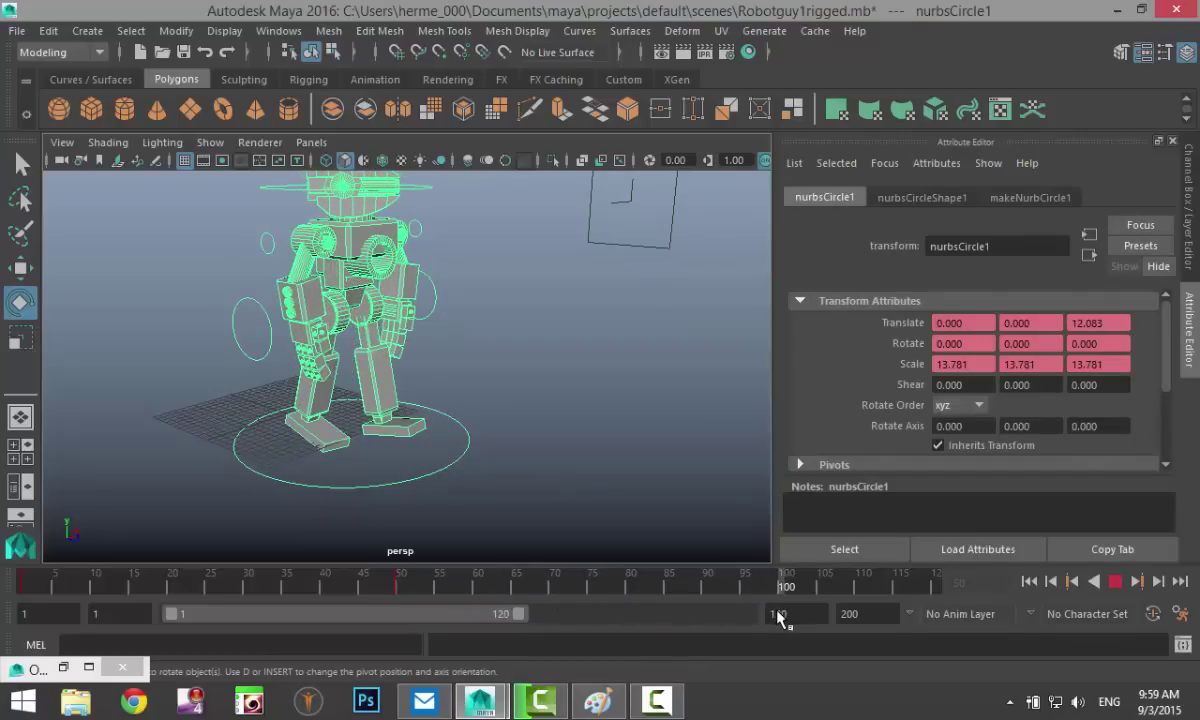
pyautogui.hotkey('alt', 'v')
pyautogui.press('w')
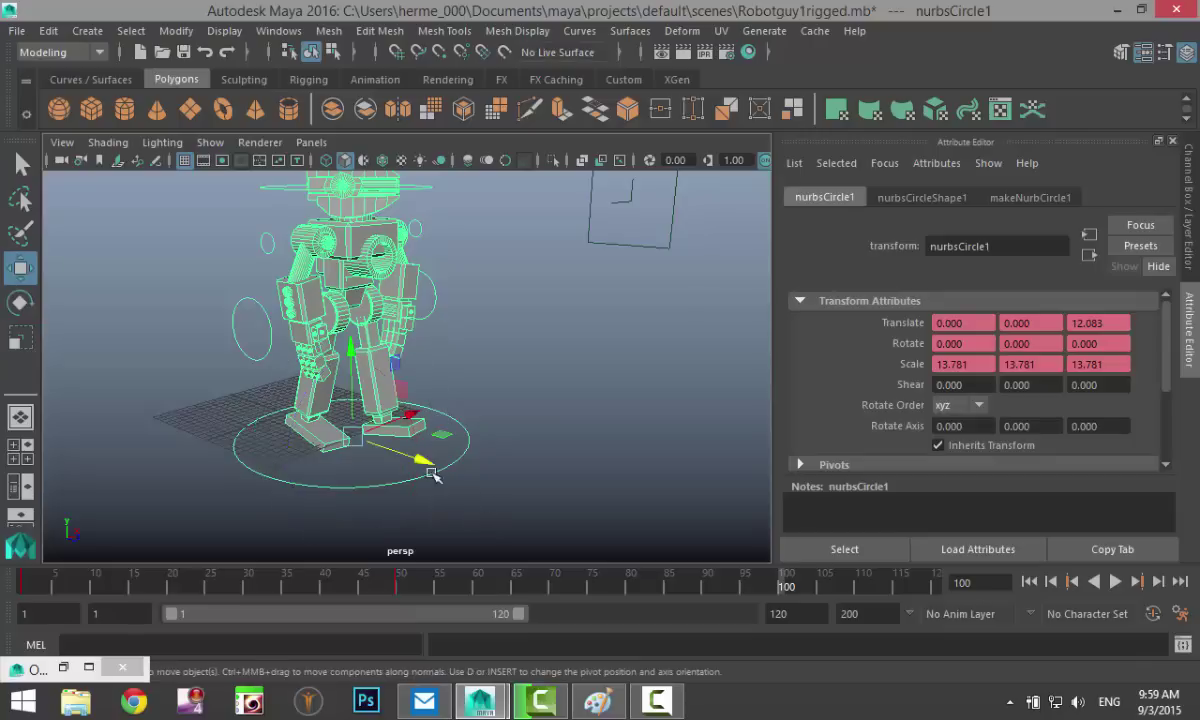
pyautogui.moveTo(424, 463); pyautogui.dragTo(556, 521)
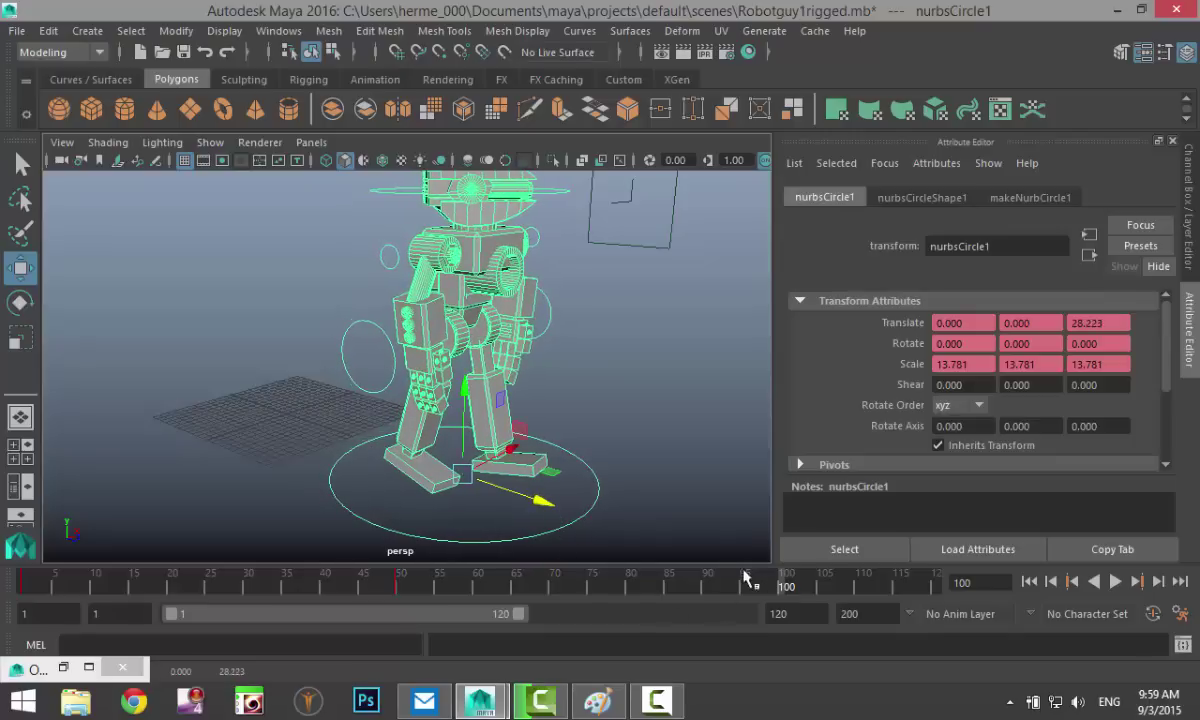
pyautogui.press('s')
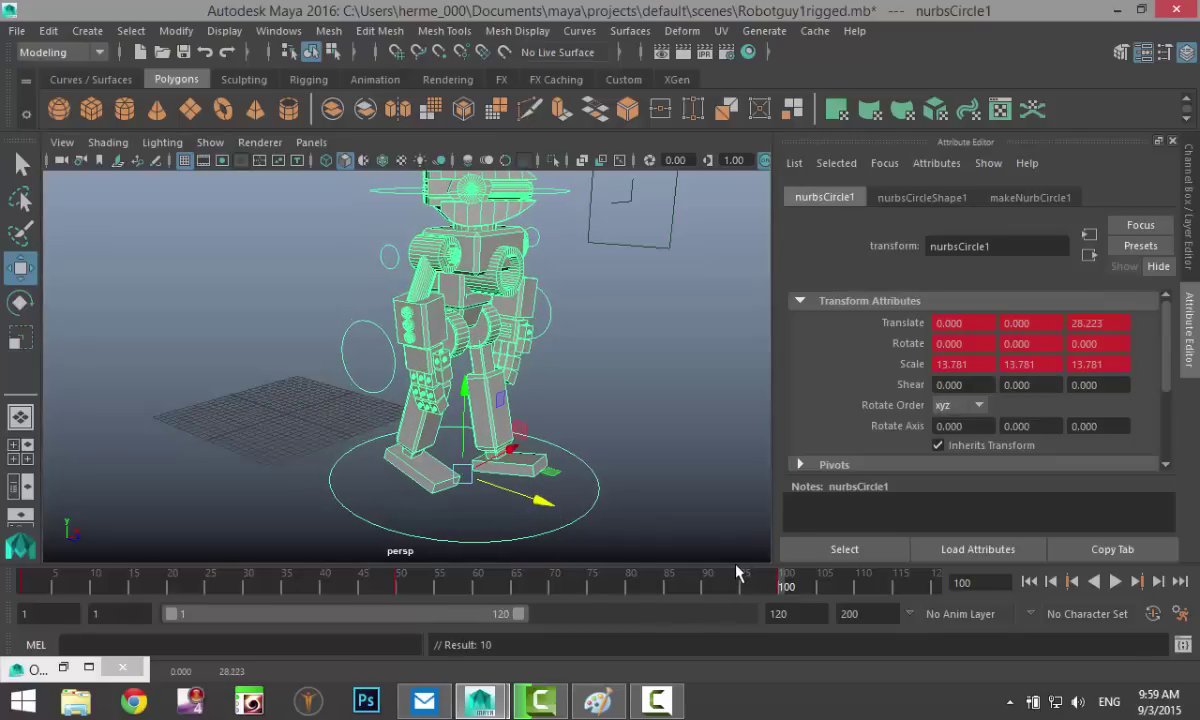
# Play and scrub the animation from frame 1 to around frame 49 to review the robot's forward movement.
pyautogui.click(1029, 583)
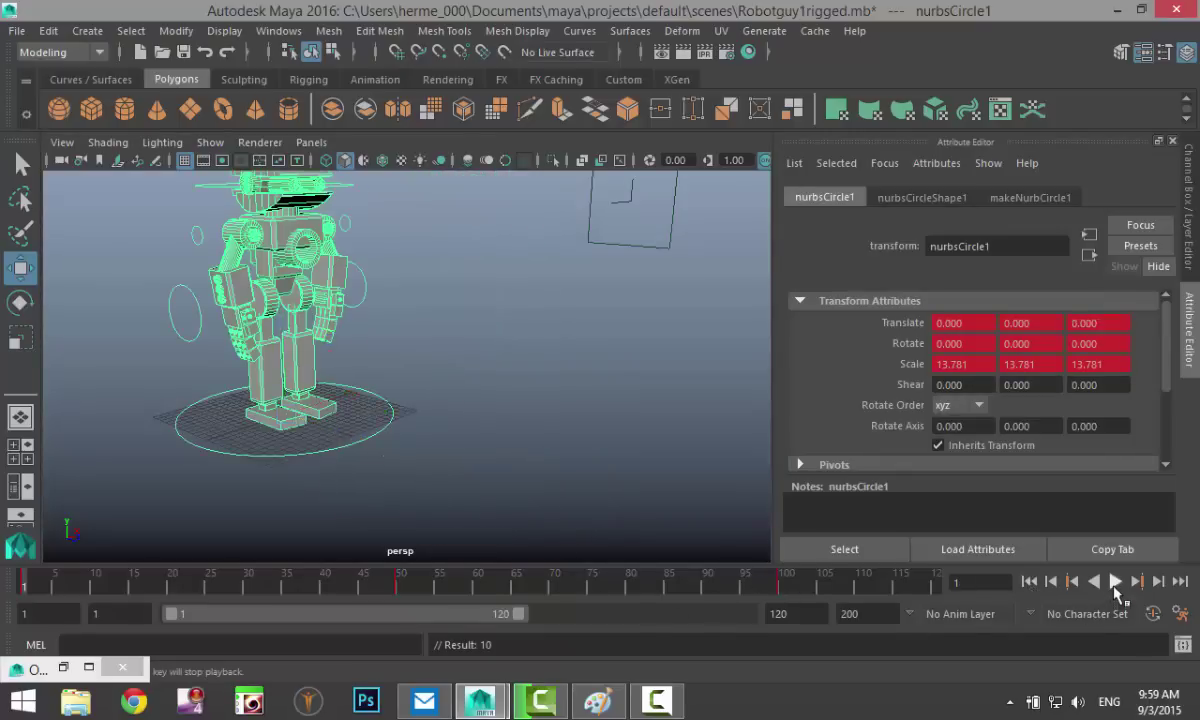
pyautogui.click(1115, 581)
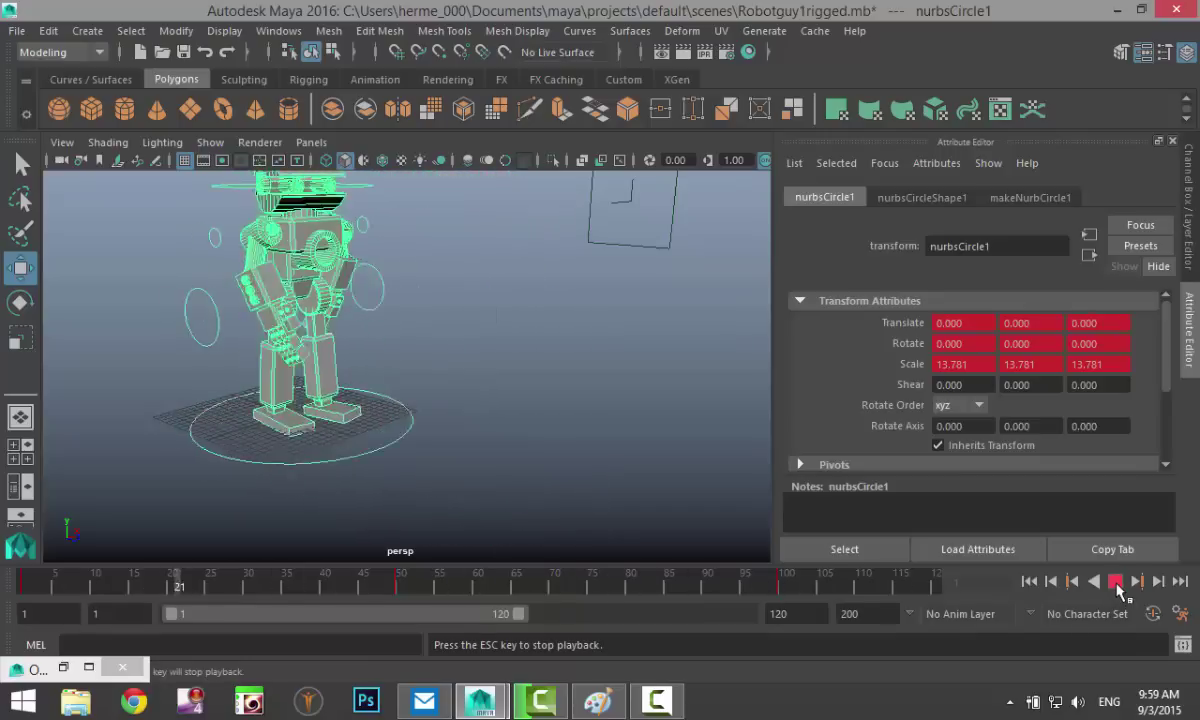
pyautogui.click(1115, 581)
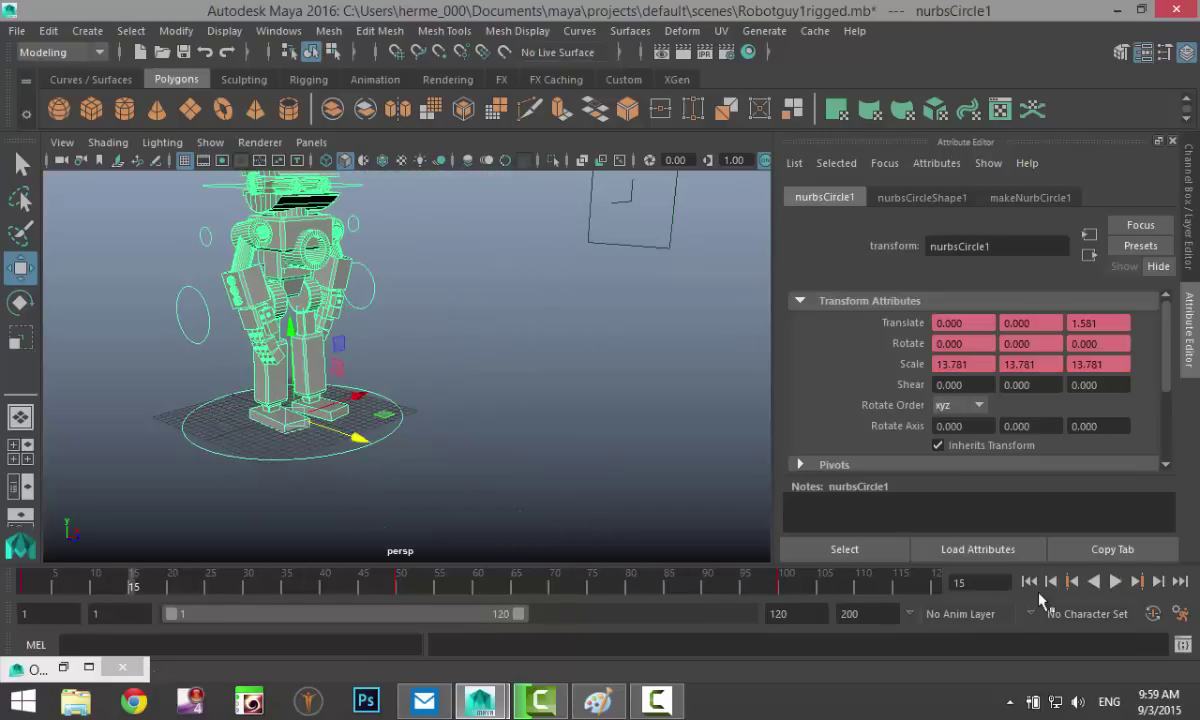
pyautogui.click(1029, 582)
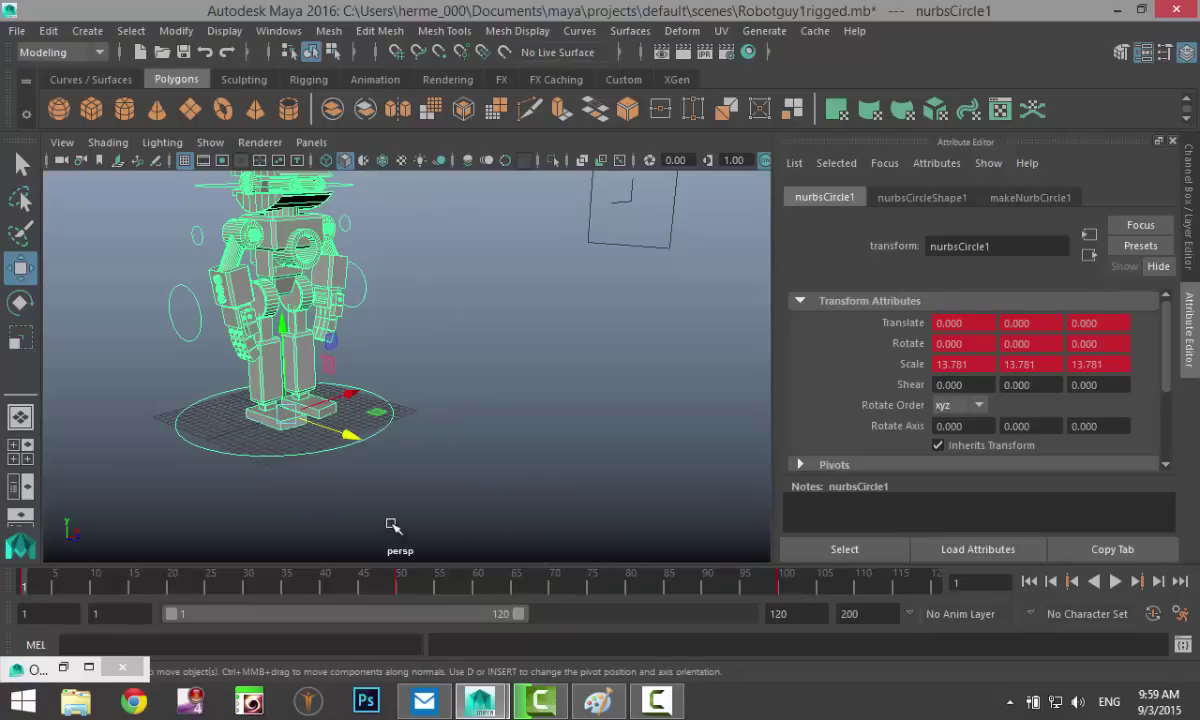
pyautogui.keyDown('alt'); pyautogui.moveTo(393, 527); pyautogui.dragTo(230, 582); pyautogui.keyUp('alt')
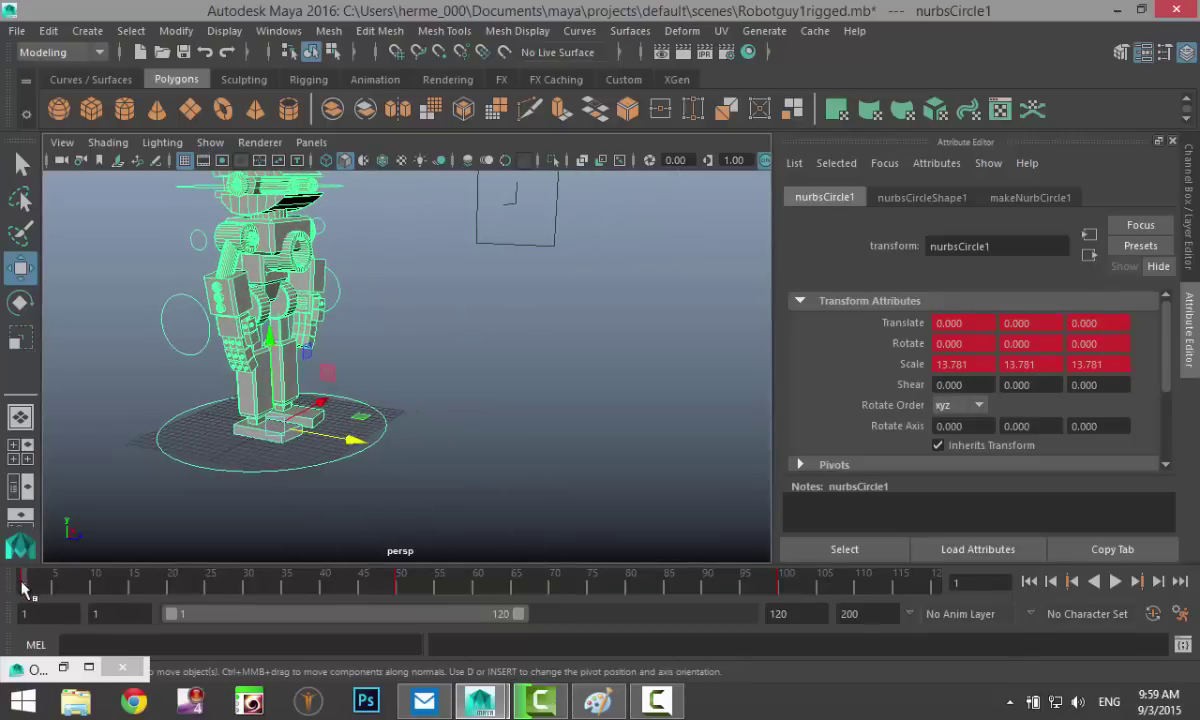
pyautogui.hotkey('alt', 'v')
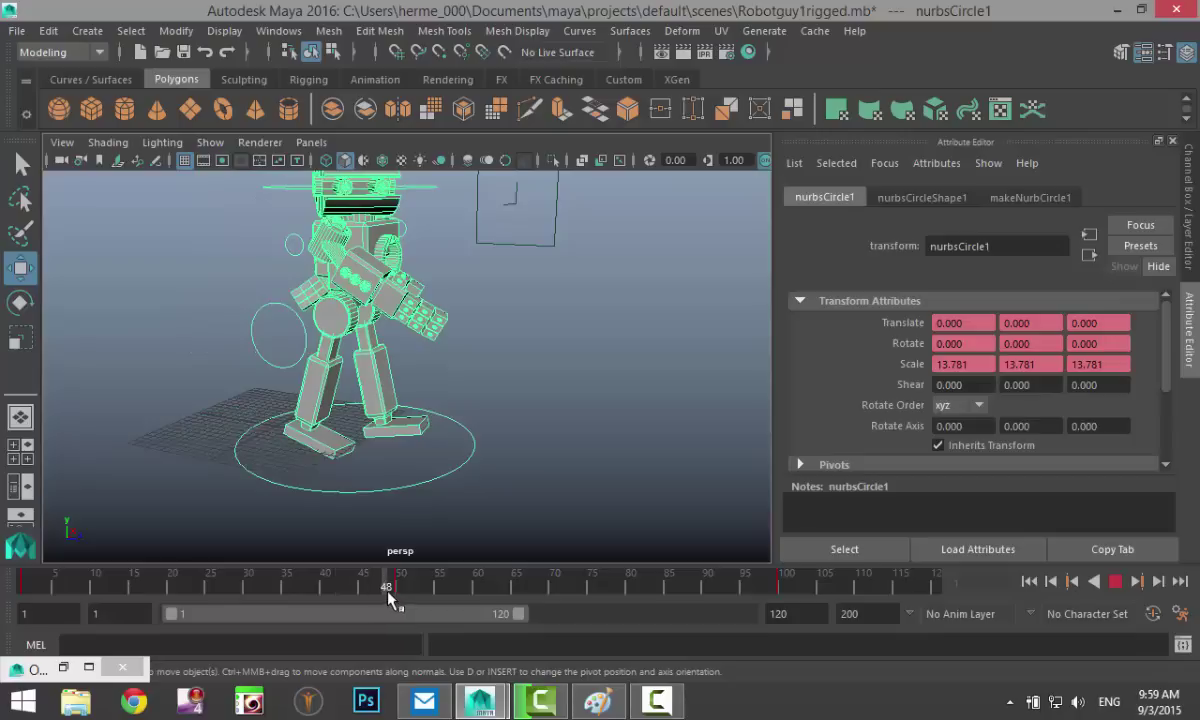
pyautogui.moveTo(388, 596); pyautogui.dragTo(396, 598)
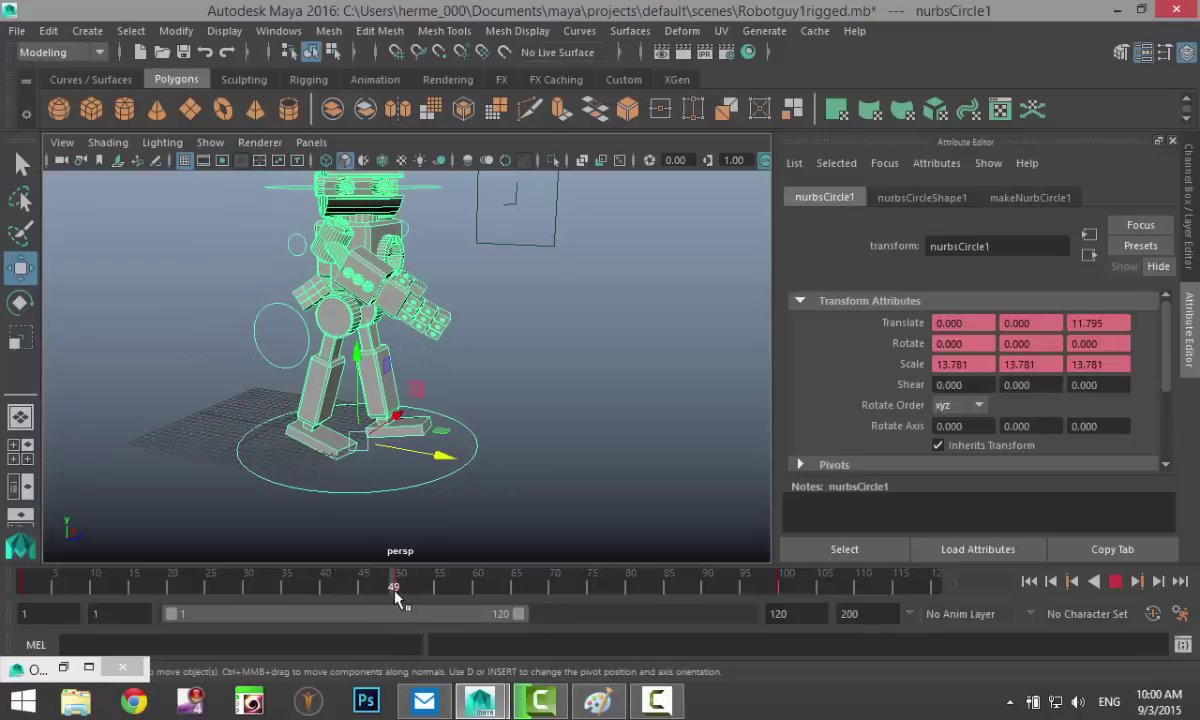
# Select the right leg control, rotate it to about 10 degrees in Y at frame 100, and key Rotate Y.
pyautogui.click(265, 360)
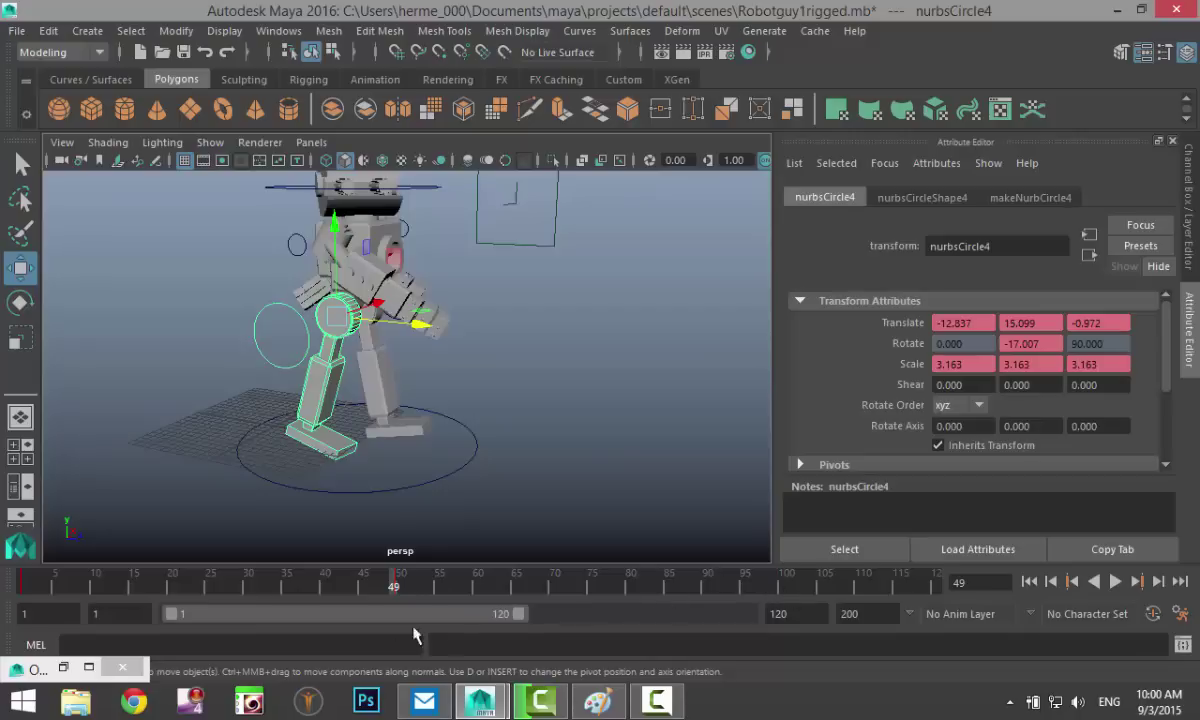
pyautogui.moveTo(397, 592); pyautogui.dragTo(779, 594)
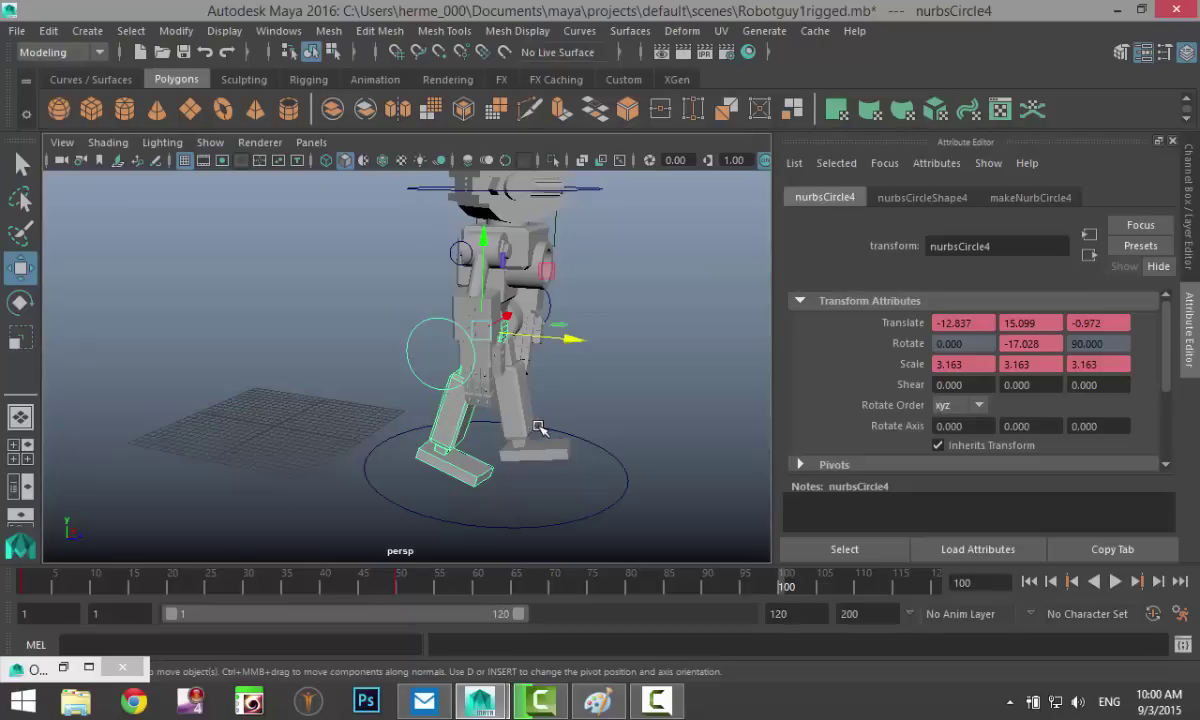
pyautogui.press('e')
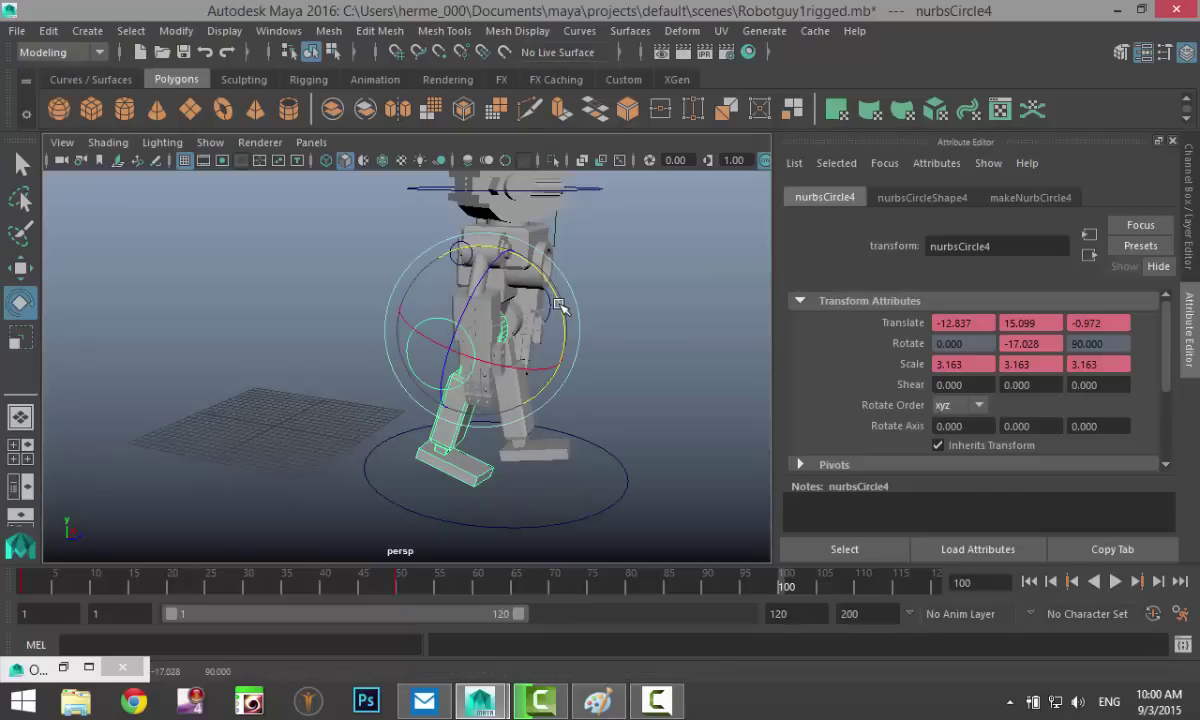
pyautogui.moveTo(560, 308); pyautogui.dragTo(523, 277)
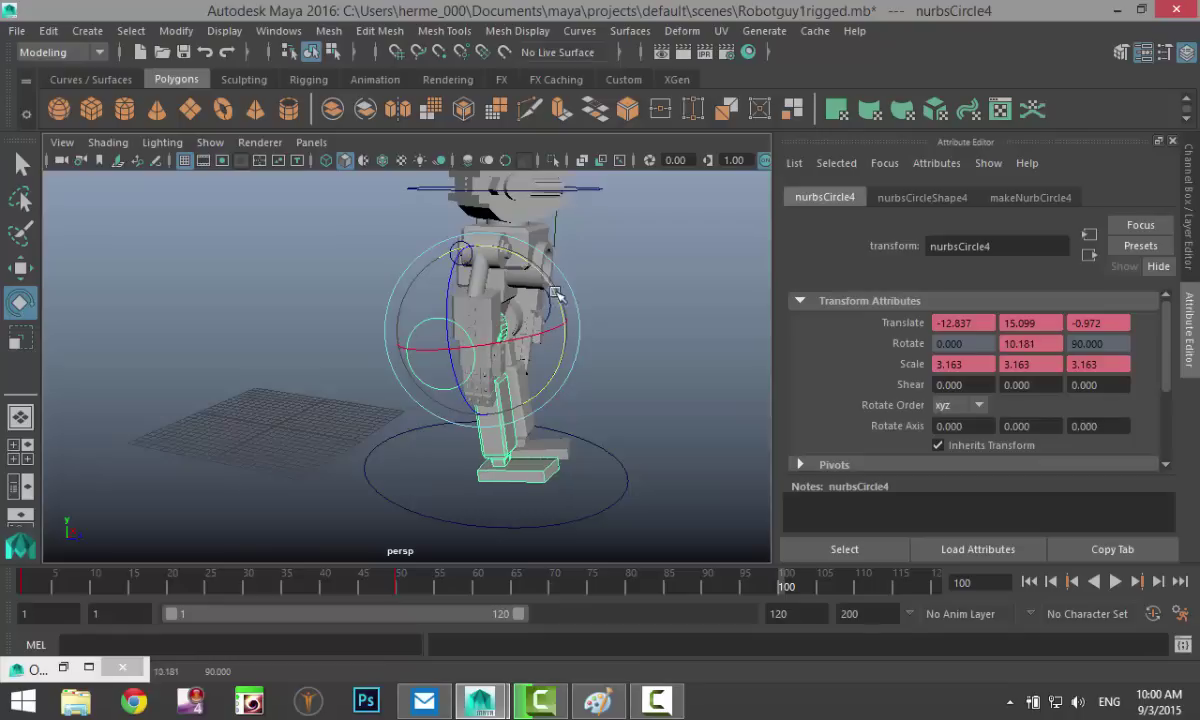
pyautogui.keyDown('alt'); pyautogui.moveTo(612, 340); pyautogui.dragTo(588, 353); pyautogui.keyUp('alt')
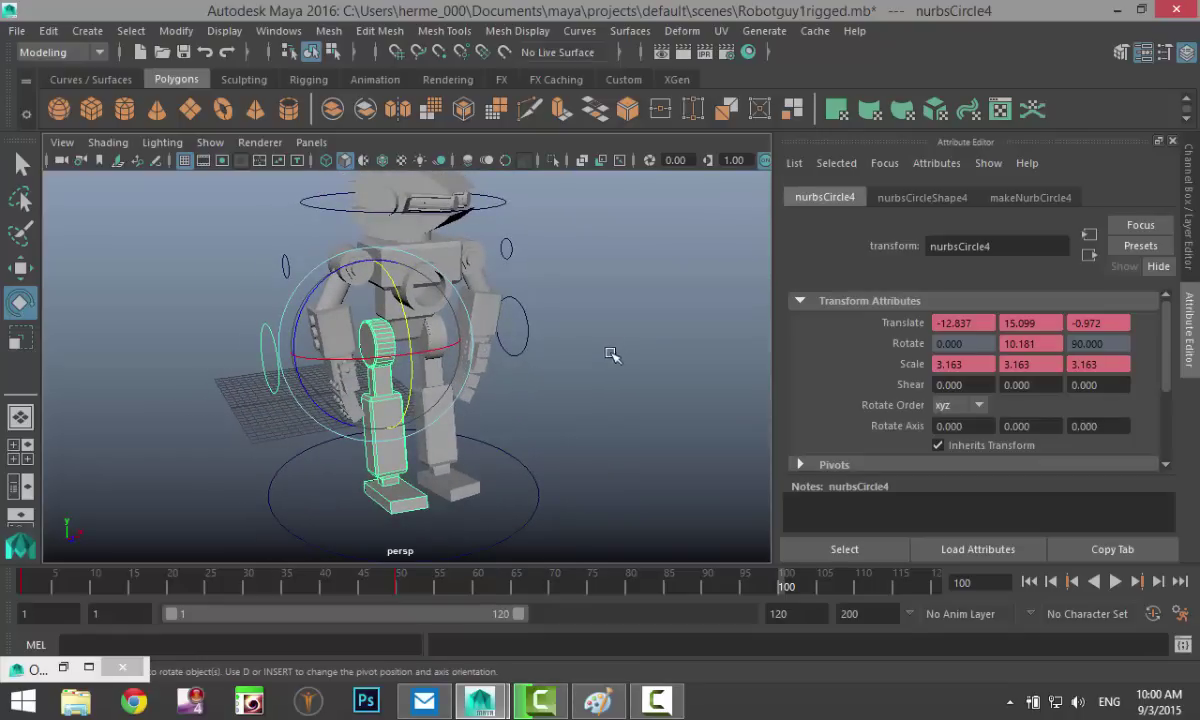
pyautogui.keyDown('alt'); pyautogui.moveTo(568, 420); pyautogui.dragTo(620, 405); pyautogui.keyUp('alt')
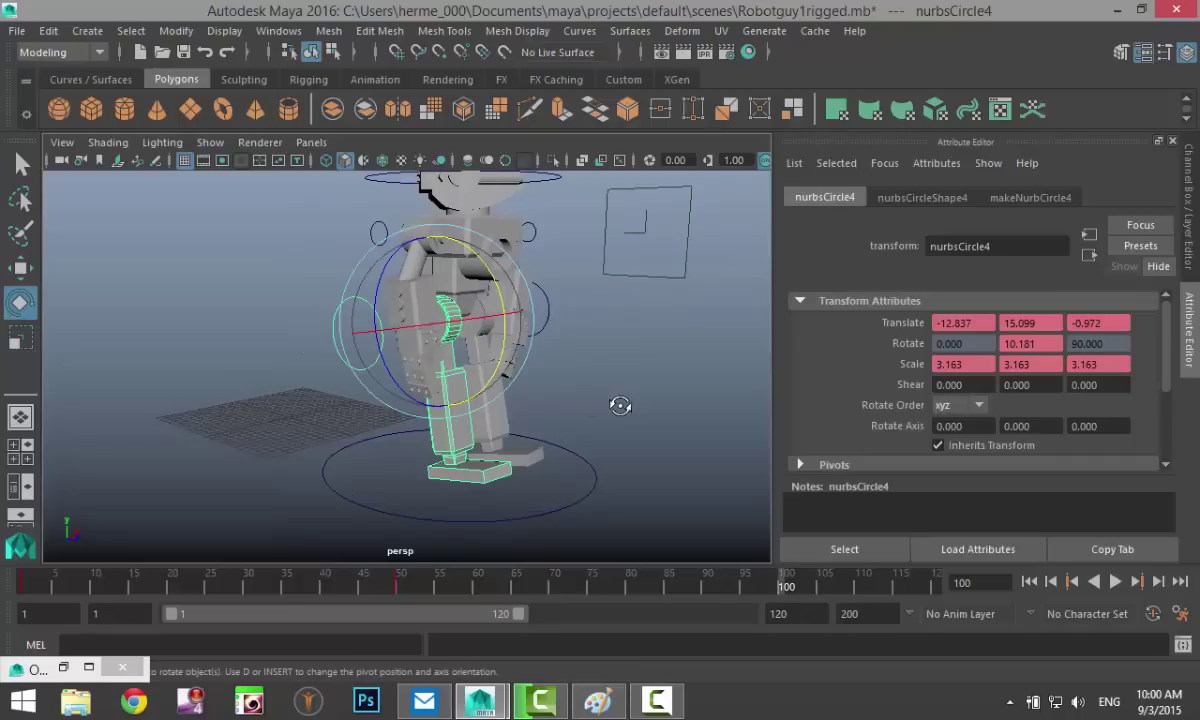
pyautogui.rightClick(1013, 344)
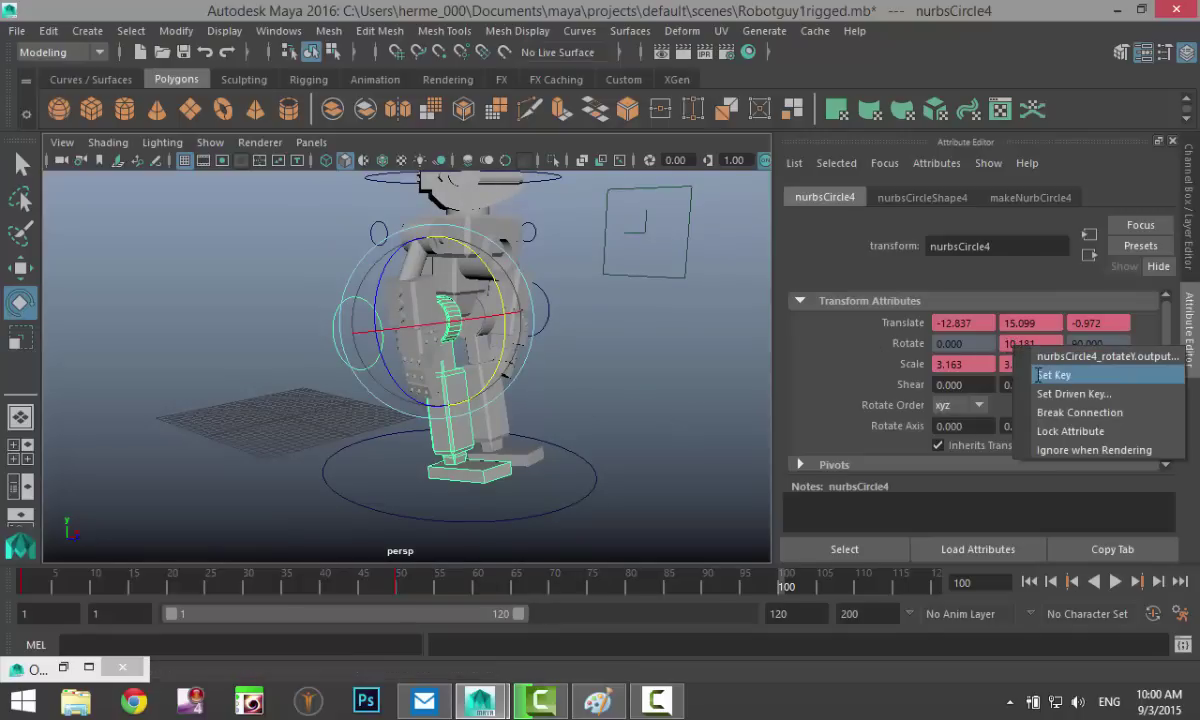
pyautogui.click(1041, 376)
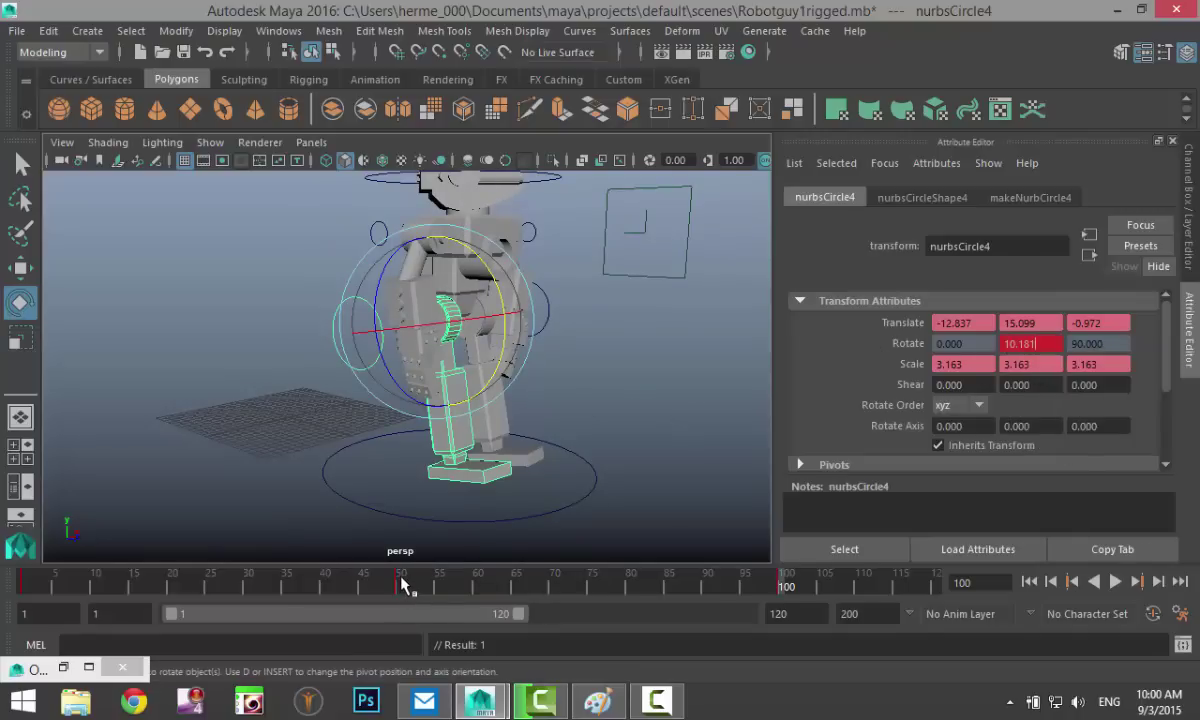
# Select the left leg control, rotate it to about 9 degrees in Y at frame 100, and key Rotate Y.
pyautogui.moveTo(403, 585); pyautogui.dragTo(15, 588)
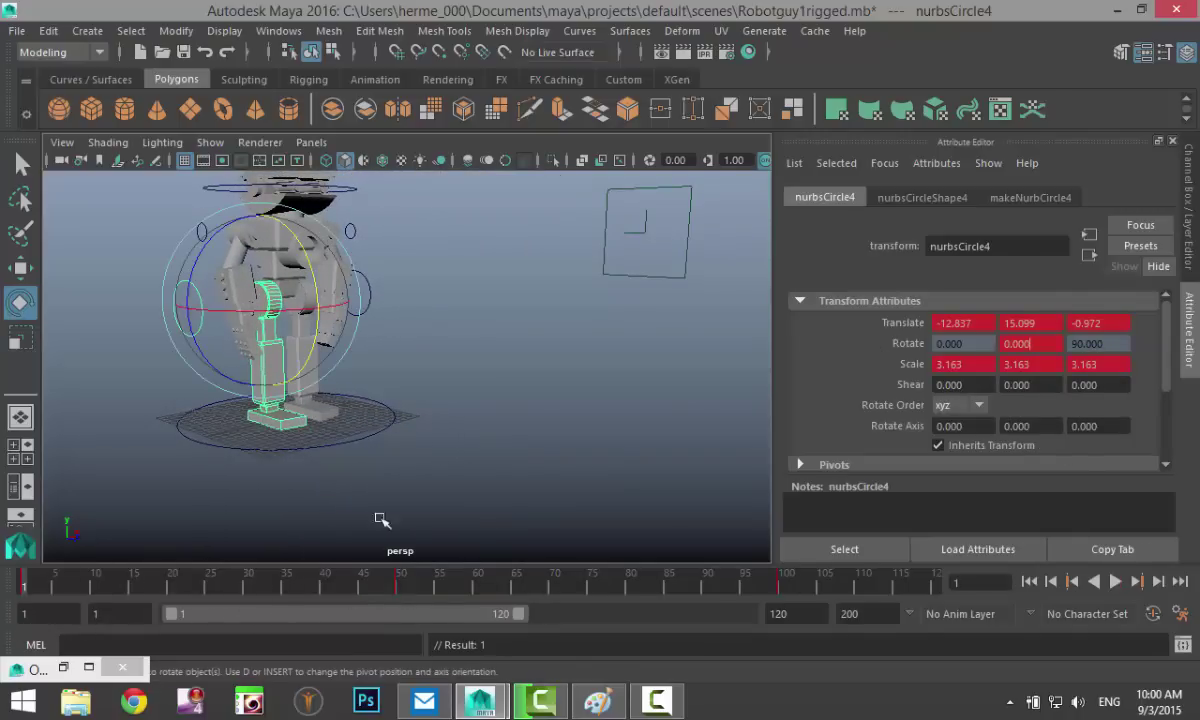
pyautogui.keyDown('alt'); pyautogui.moveTo(381, 519); pyautogui.dragTo(497, 364); pyautogui.keyUp('alt')
pyautogui.click(495, 288)
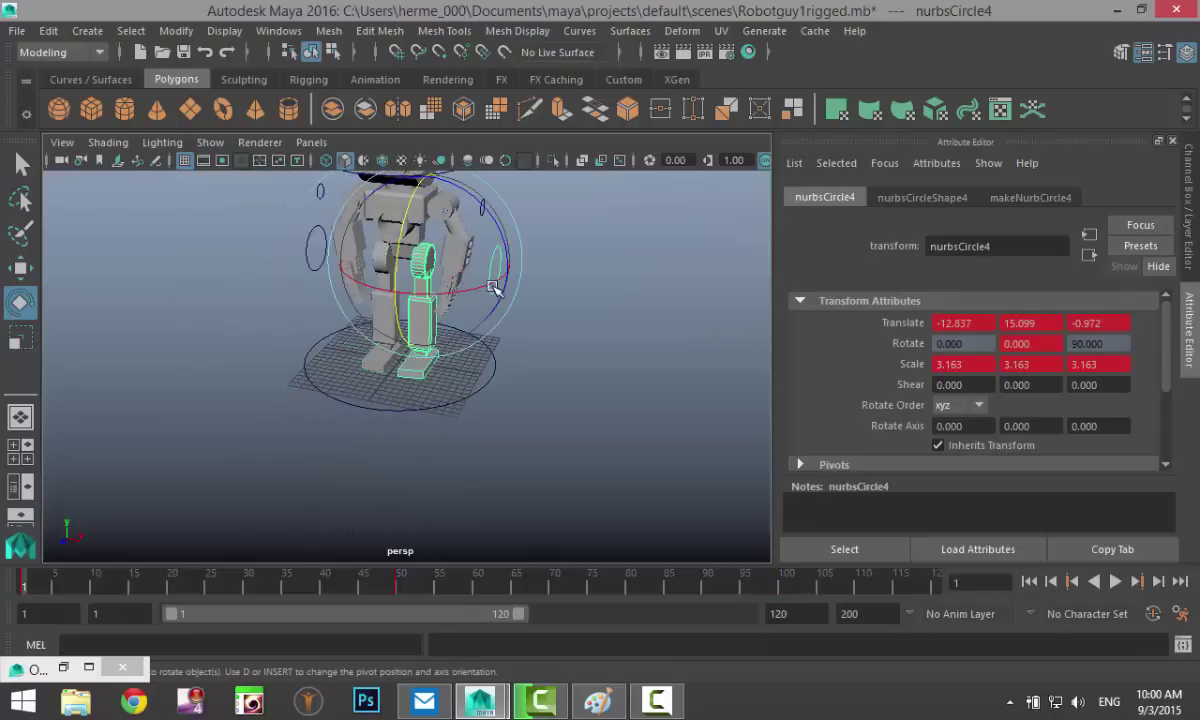
pyautogui.keyDown('alt'); pyautogui.moveTo(410, 437); pyautogui.dragTo(150, 577); pyautogui.keyUp('alt')
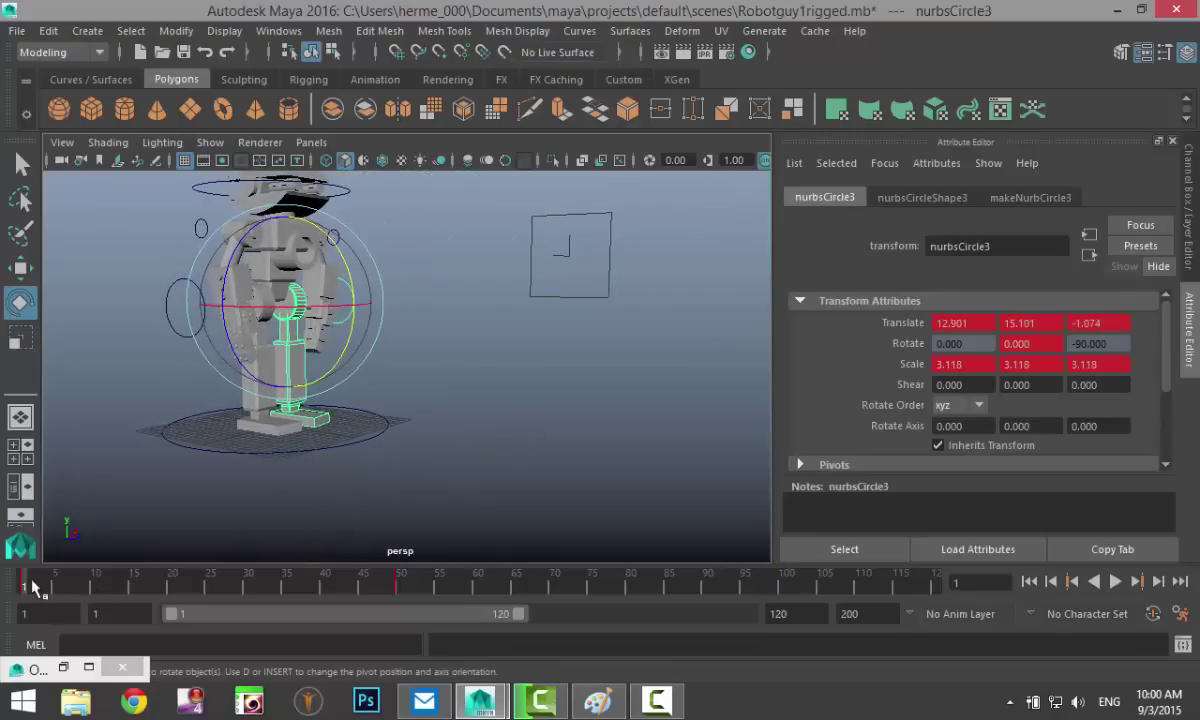
pyautogui.moveTo(22, 587)
pyautogui.mouseDown()
pyautogui.moveTo(780, 600)
pyautogui.moveTo(785, 584)
pyautogui.mouseUp()
pyautogui.press('e')
pyautogui.keyDown('alt'); pyautogui.moveTo(710, 554); pyautogui.dragTo(185, 377); pyautogui.keyUp('alt')
pyautogui.moveTo(225, 336); pyautogui.dragTo(235, 376)
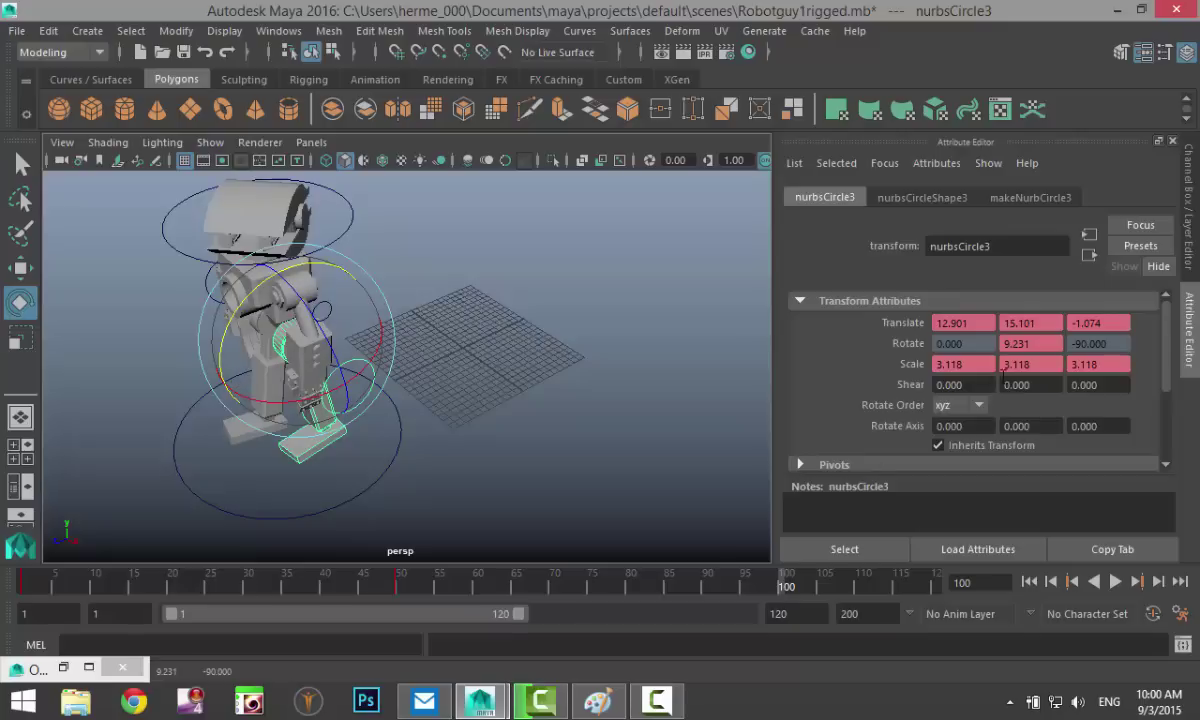
pyautogui.rightClick(1022, 343)
pyautogui.click(1040, 375)
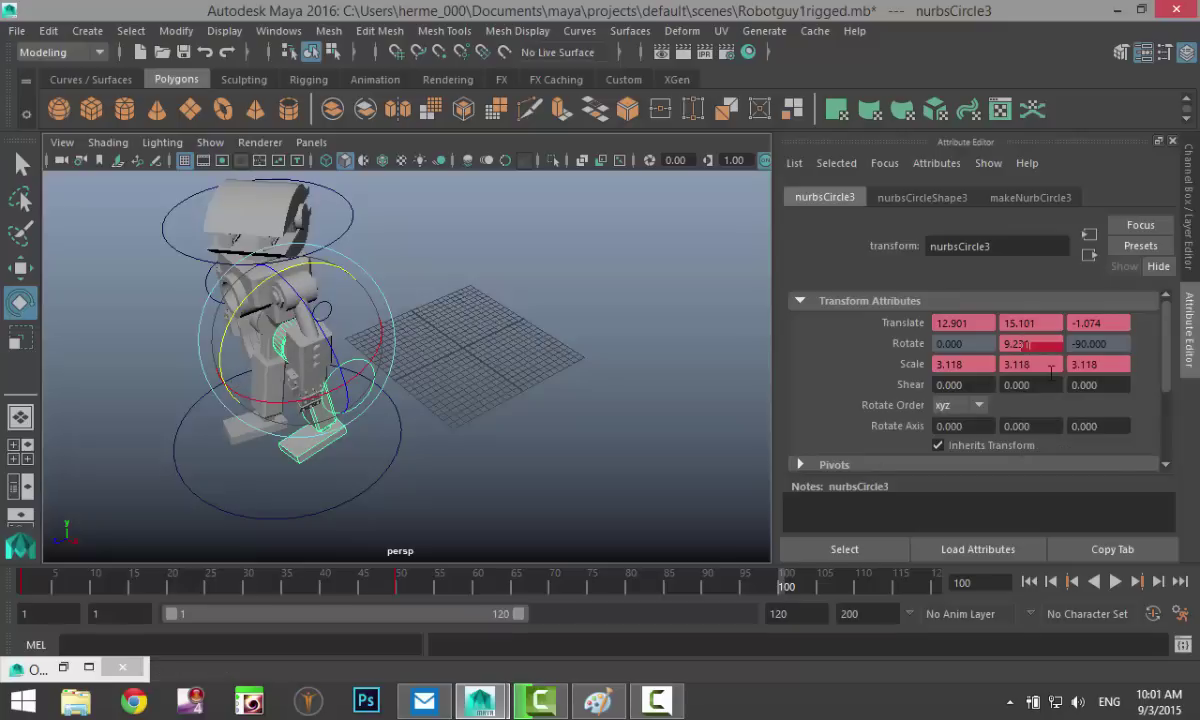
# Return to frame 1, deselect everything, and play the animation to review the full walk.
pyautogui.keyDown('alt'); pyautogui.moveTo(571, 482); pyautogui.dragTo(686, 429); pyautogui.keyUp('alt')
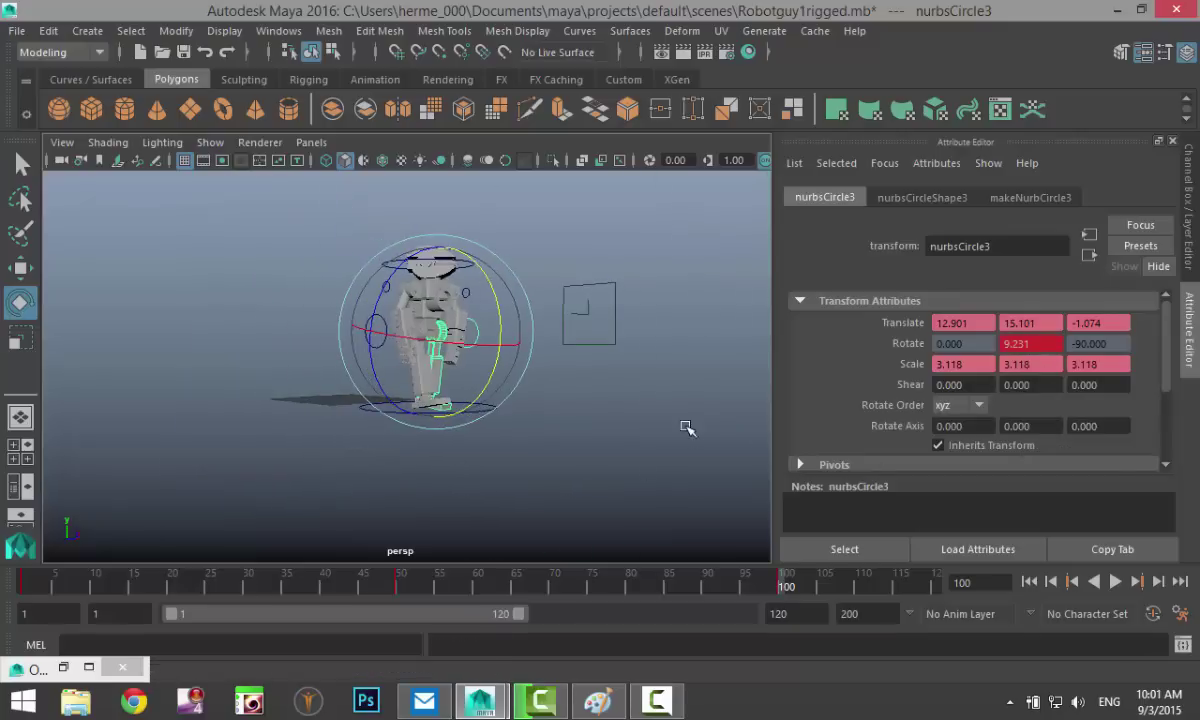
pyautogui.click(1029, 581)
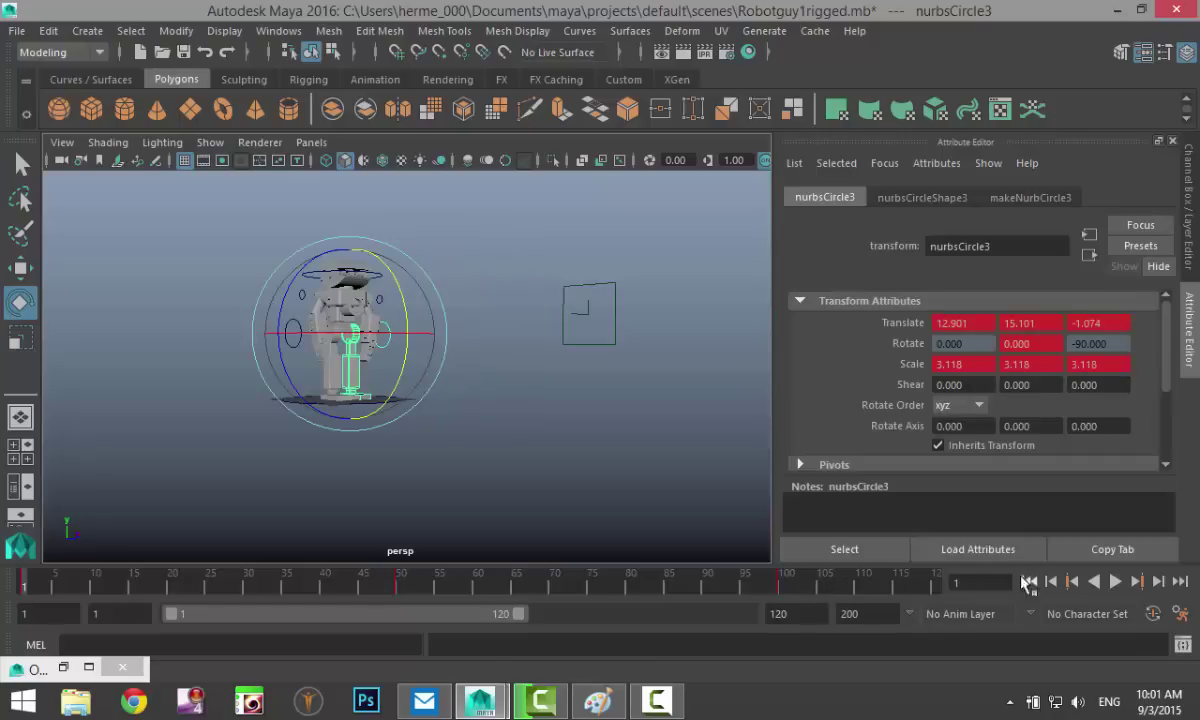
pyautogui.keyDown('alt'); pyautogui.moveTo(590, 492); pyautogui.dragTo(367, 485); pyautogui.keyUp('alt')
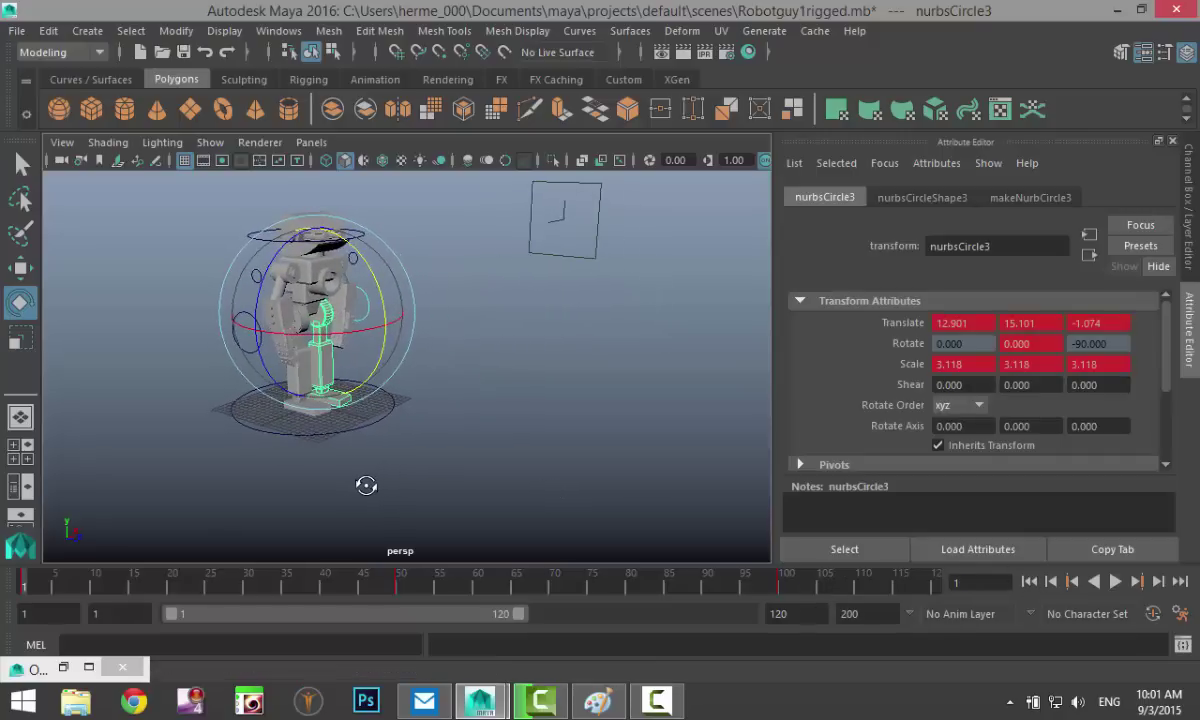
pyautogui.click(465, 475)
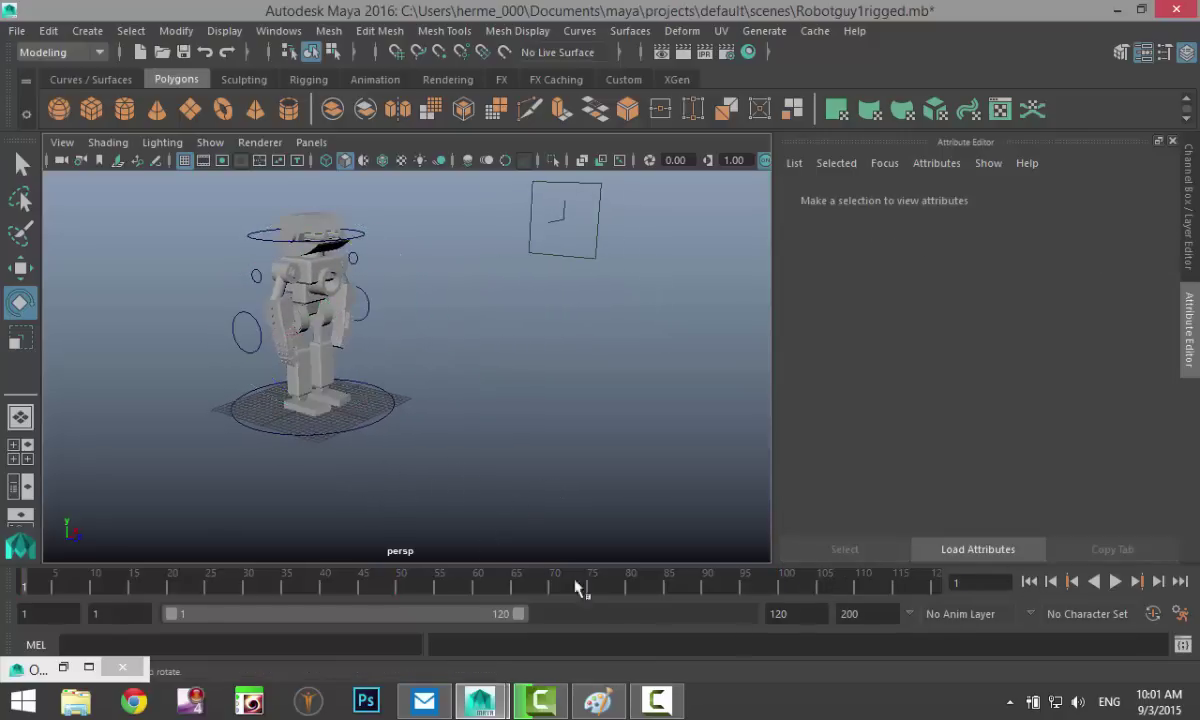
pyautogui.click(1115, 583)
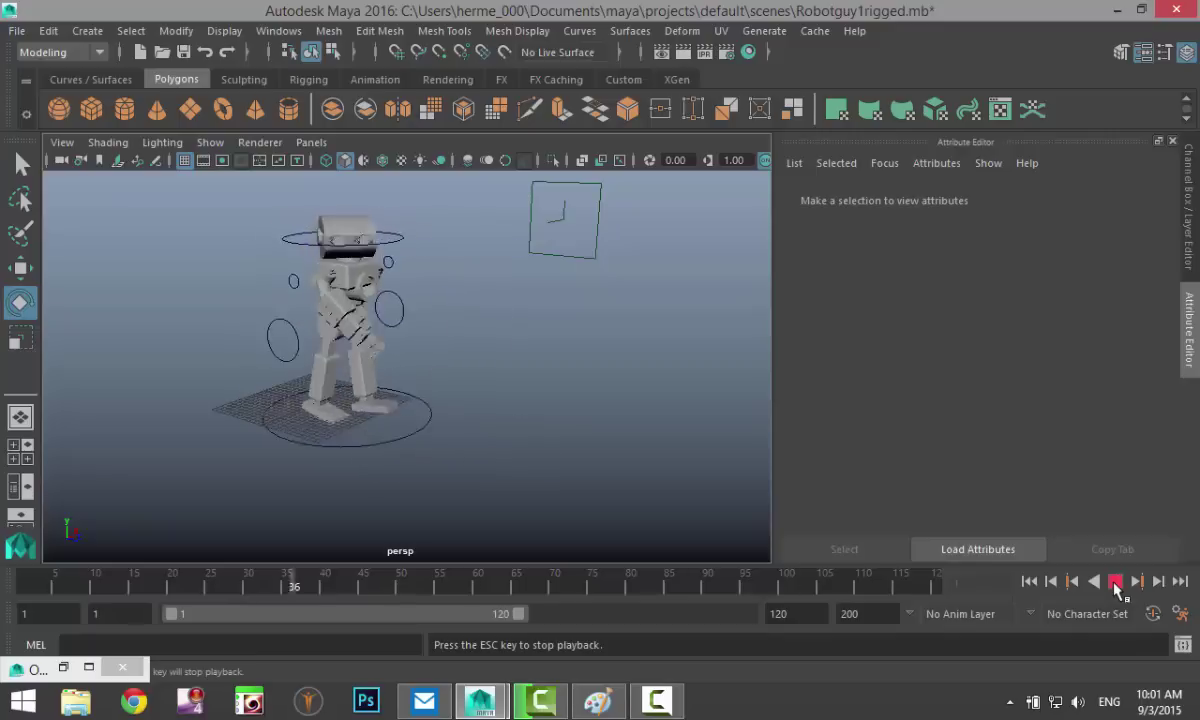